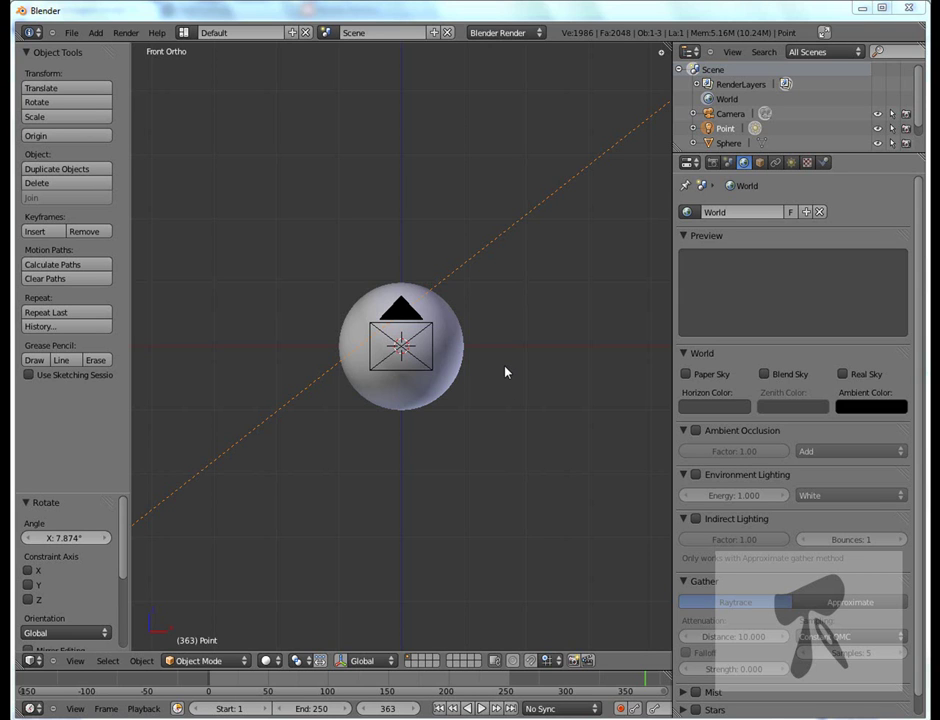
- Zoom out the Front Ortho view and select the Point lamp beside the sphere
right_click(450, 362)
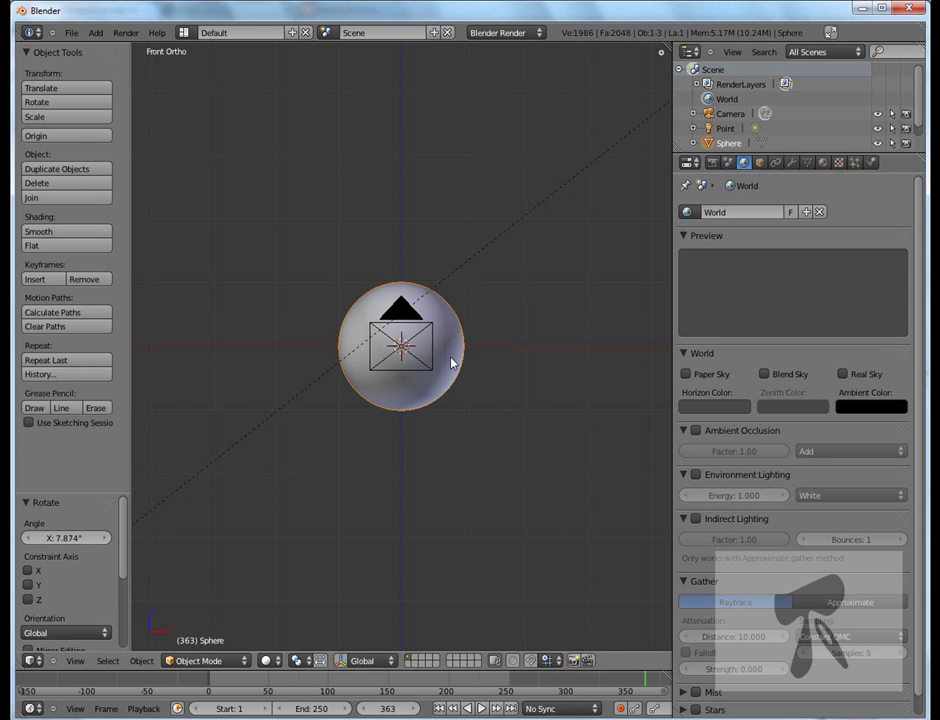
scroll(504, 330, down, 5)
scroll(505, 335, down, 3)
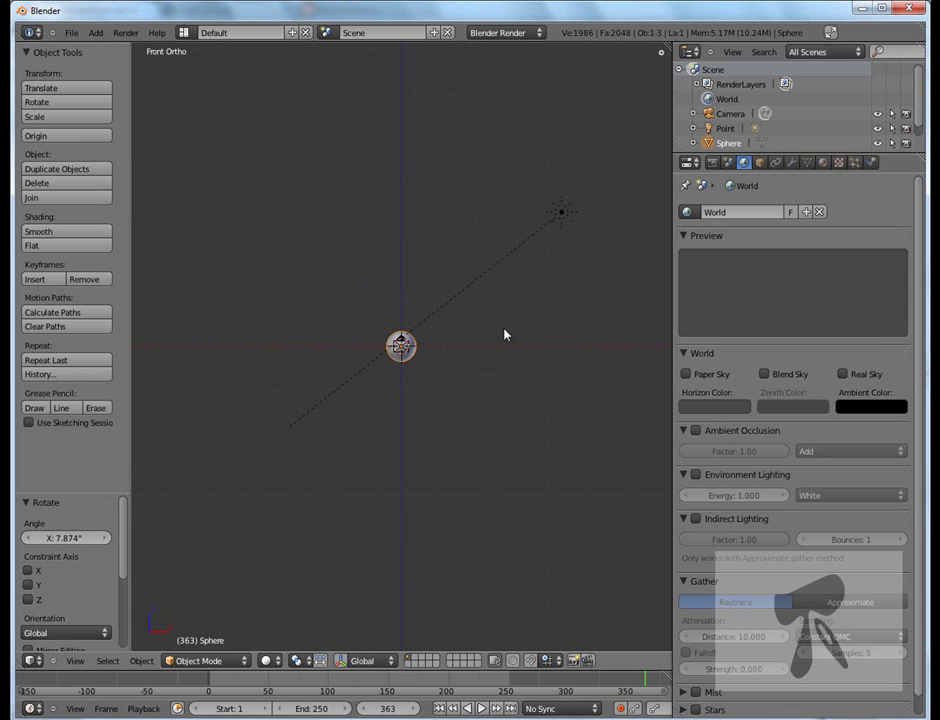
right_click(495, 265)
- In Top view, select the lamp and set its Energy to 1.3
key(KP_7)
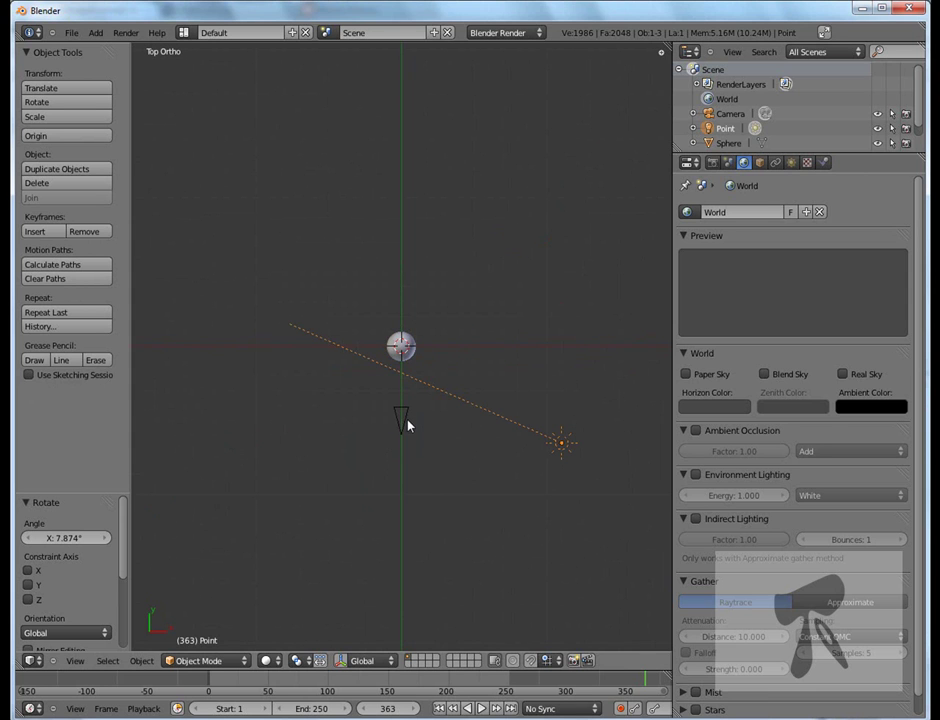
right_click(407, 425)
right_click(560, 440)
click(791, 162)
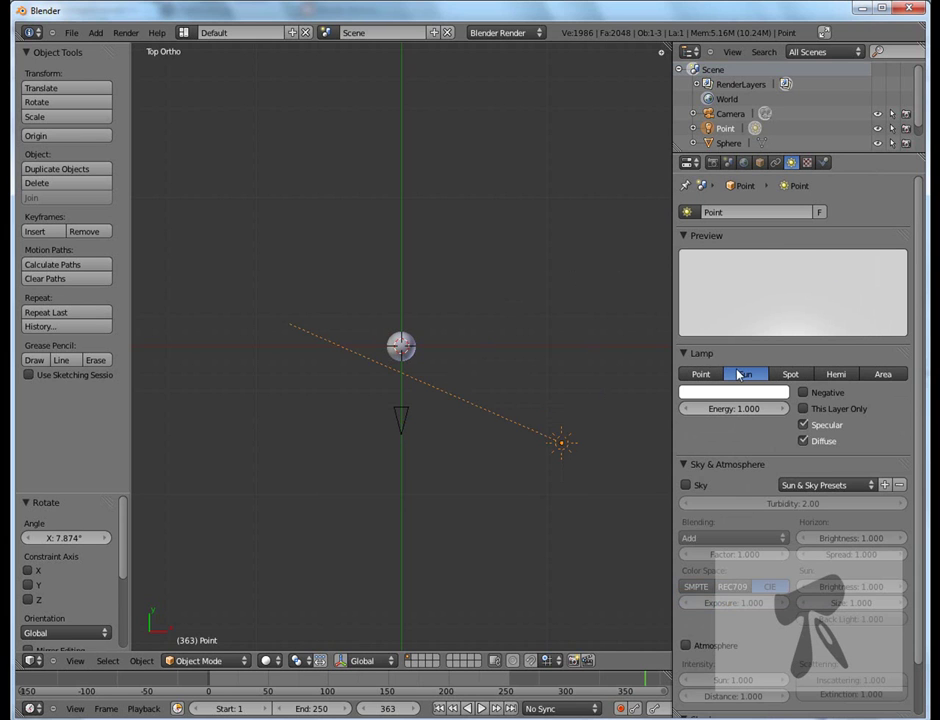
click(740, 410)
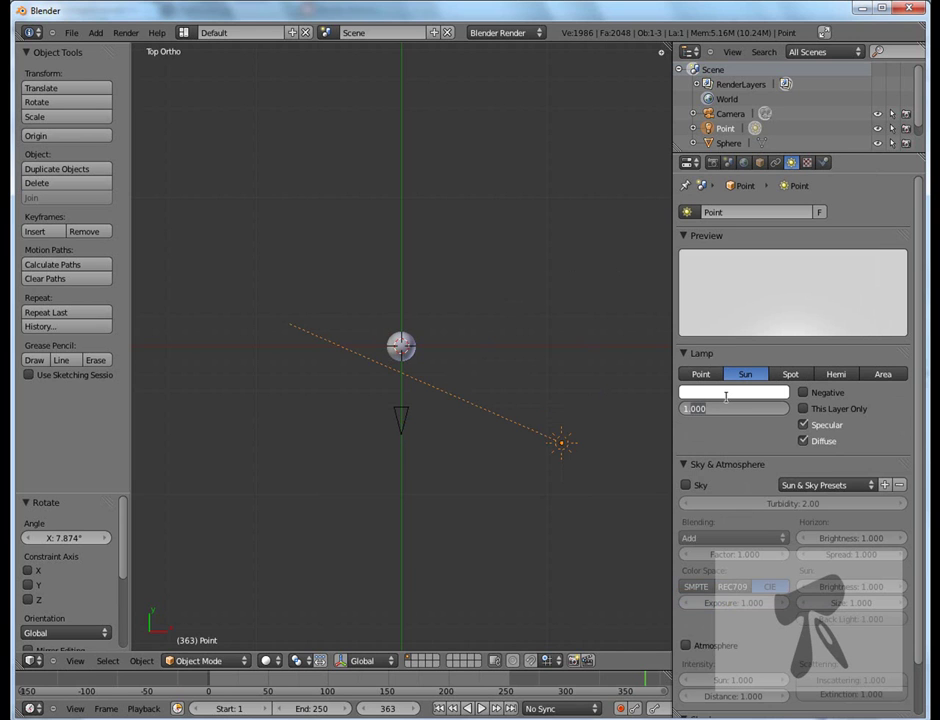
text(1.3)
key(Return)
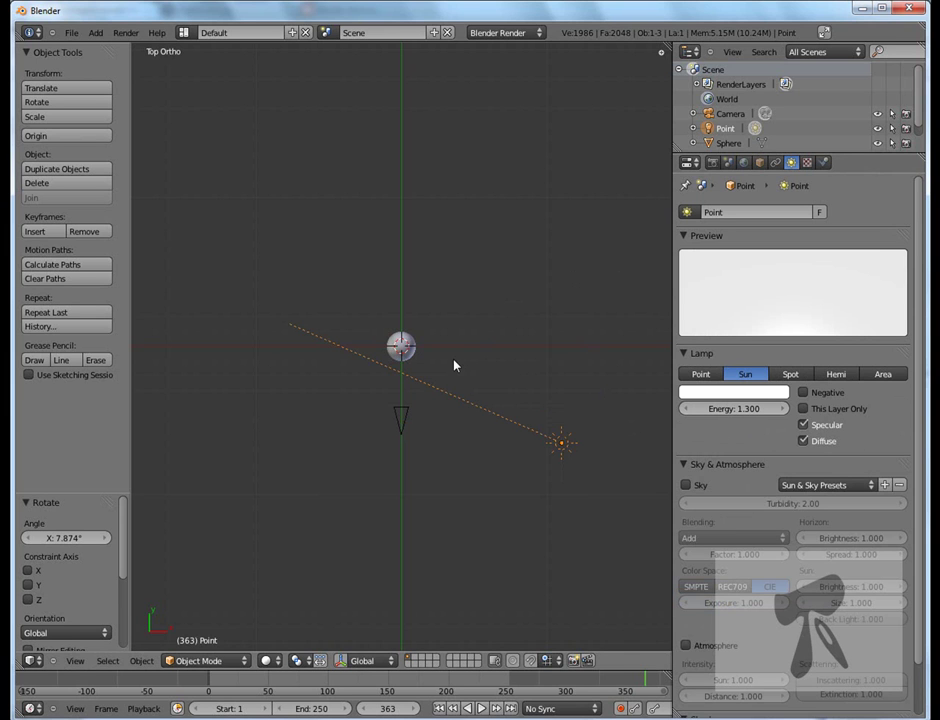
- Set the World horizon colour to pure black (RGB 0)
click(743, 163)
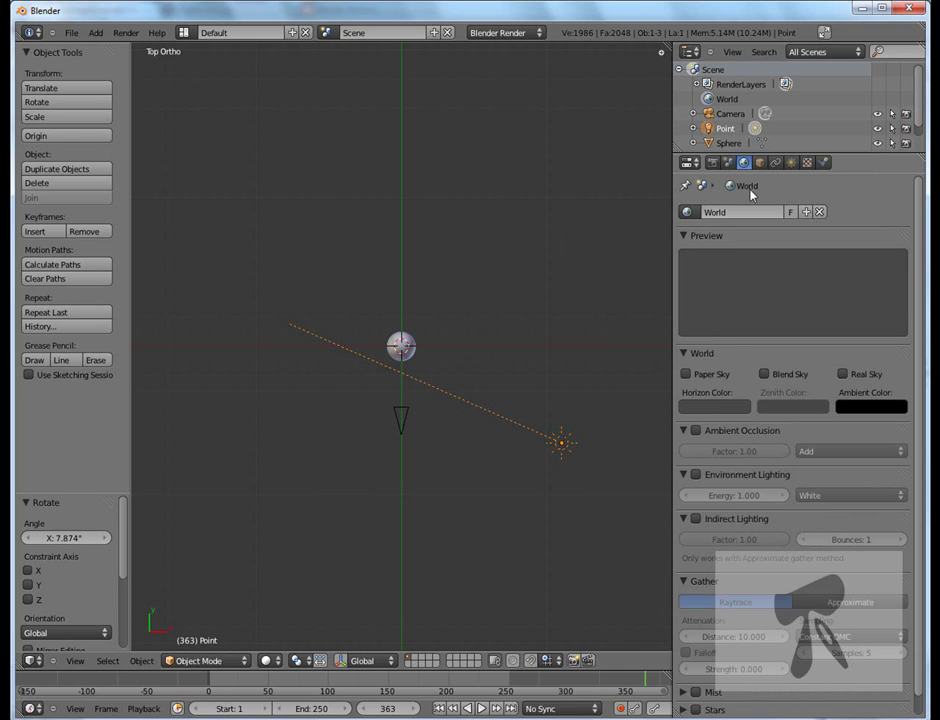
click(714, 405)
drag(802, 300, 808, 329)
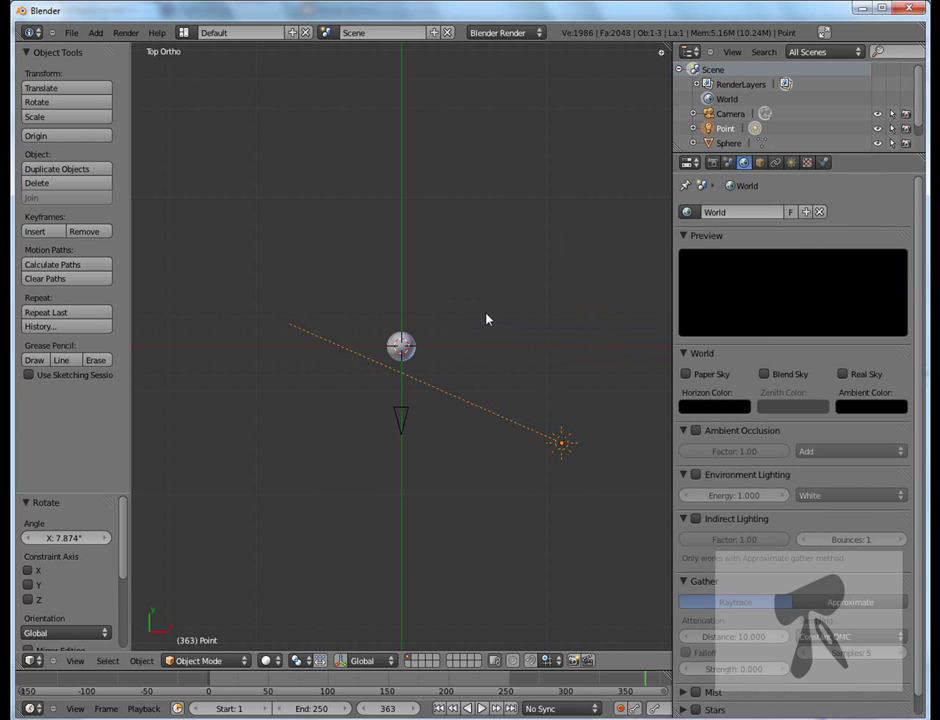
key(F12)
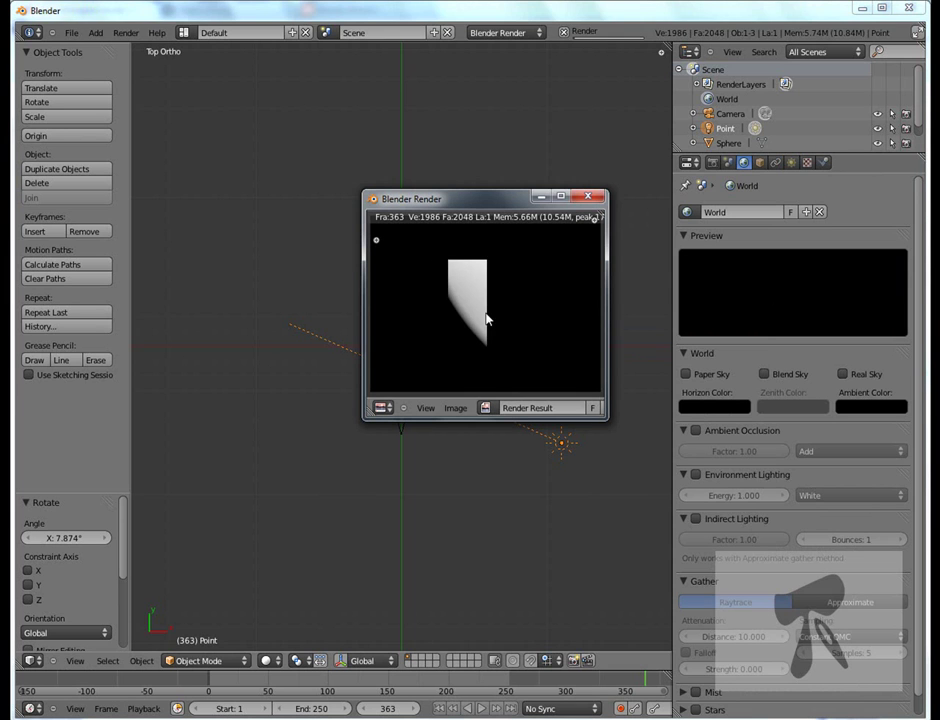
click(560, 197)
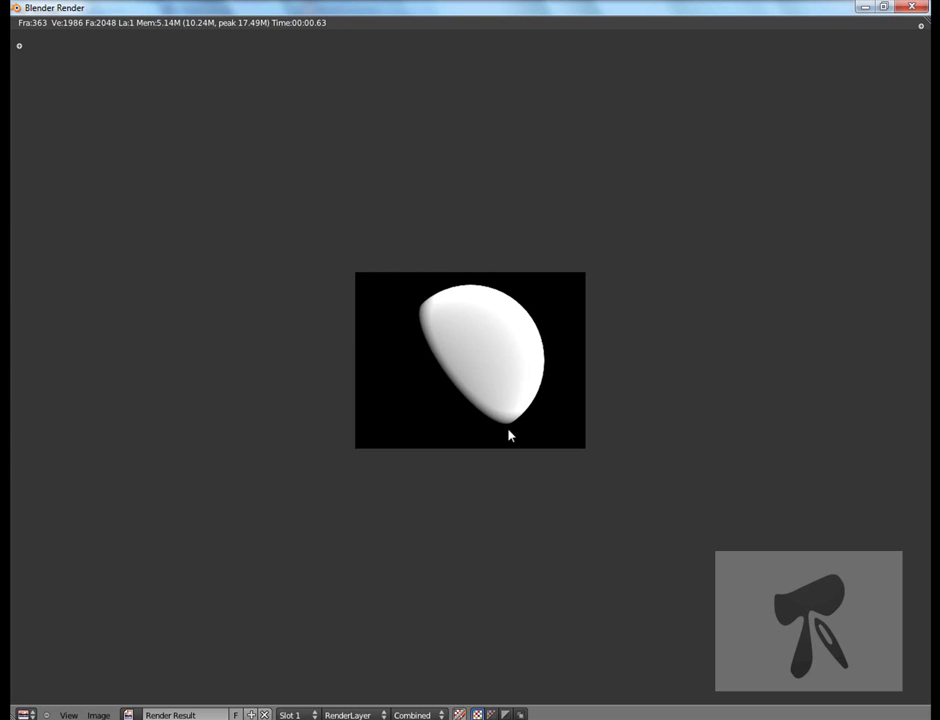
key(Escape)
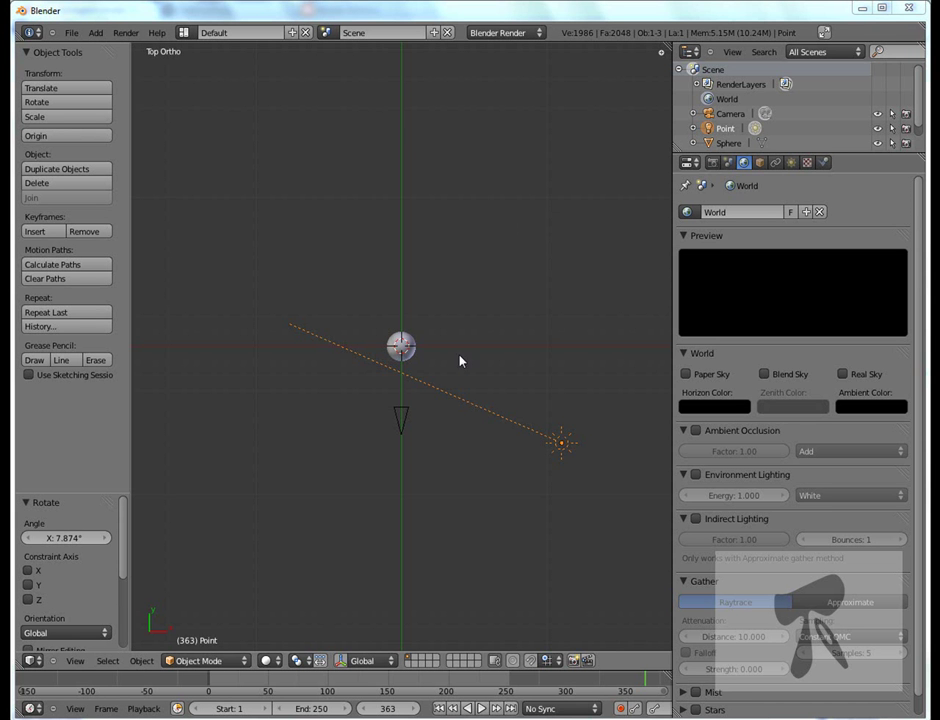
- Select the sphere and show its Dia material settings
right_click(401, 420)
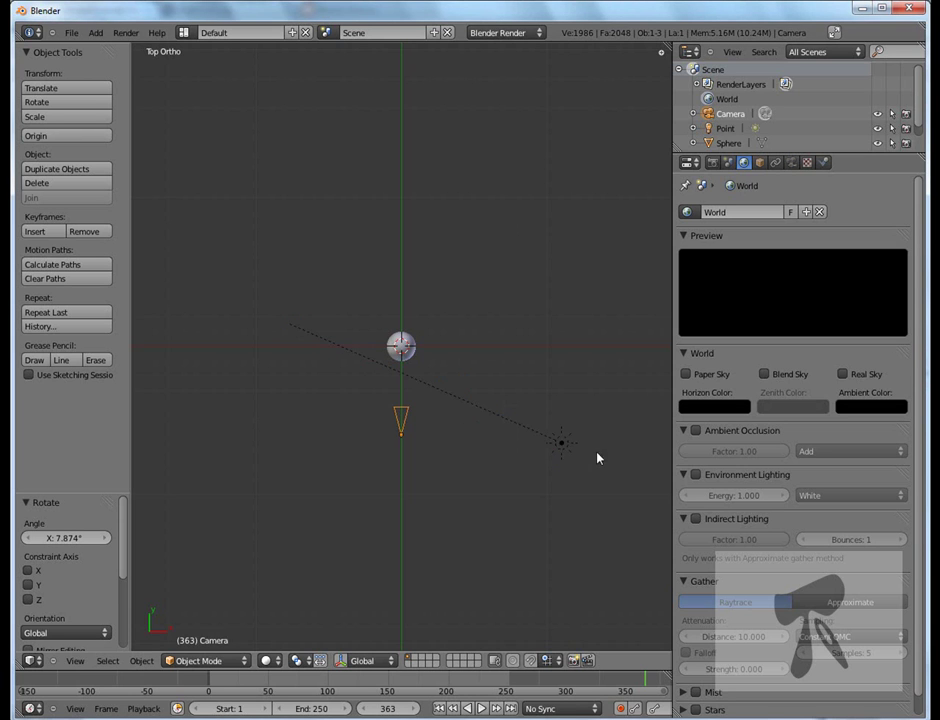
right_click(562, 445)
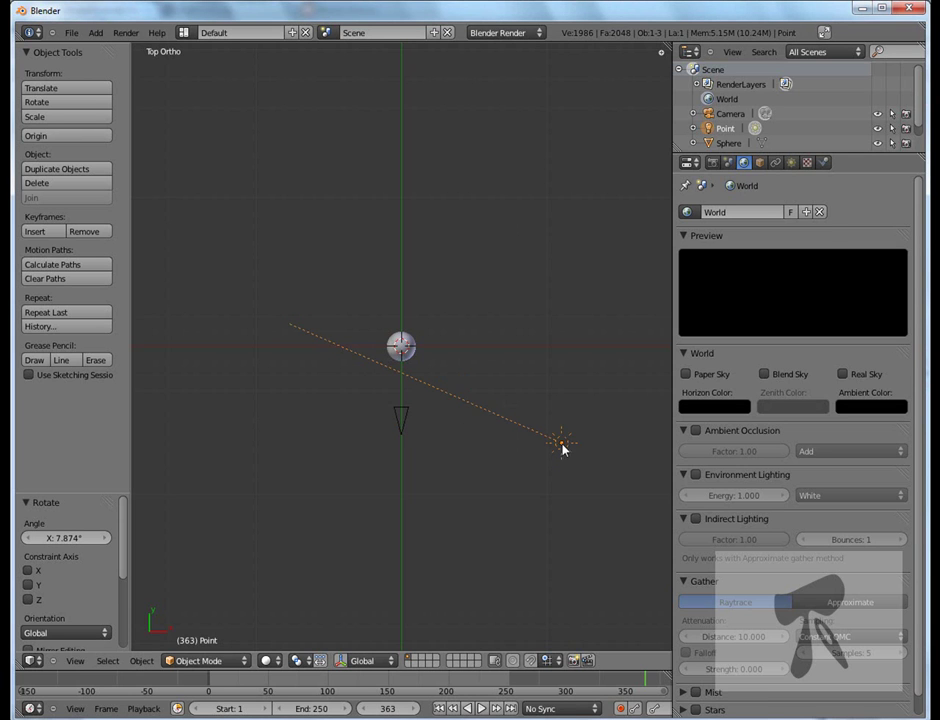
right_click(407, 355)
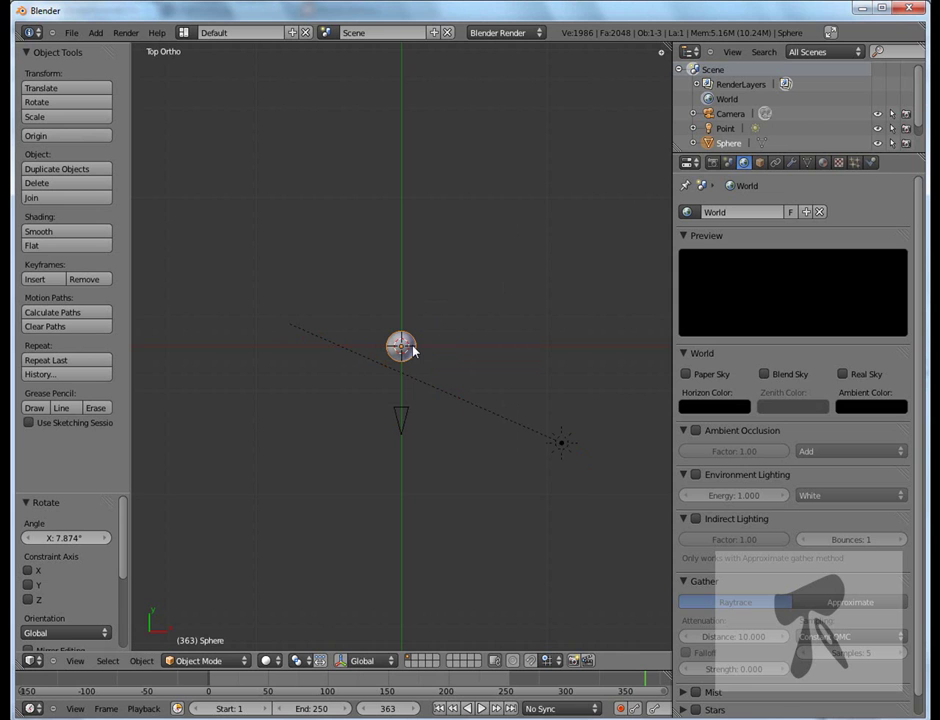
click(823, 163)
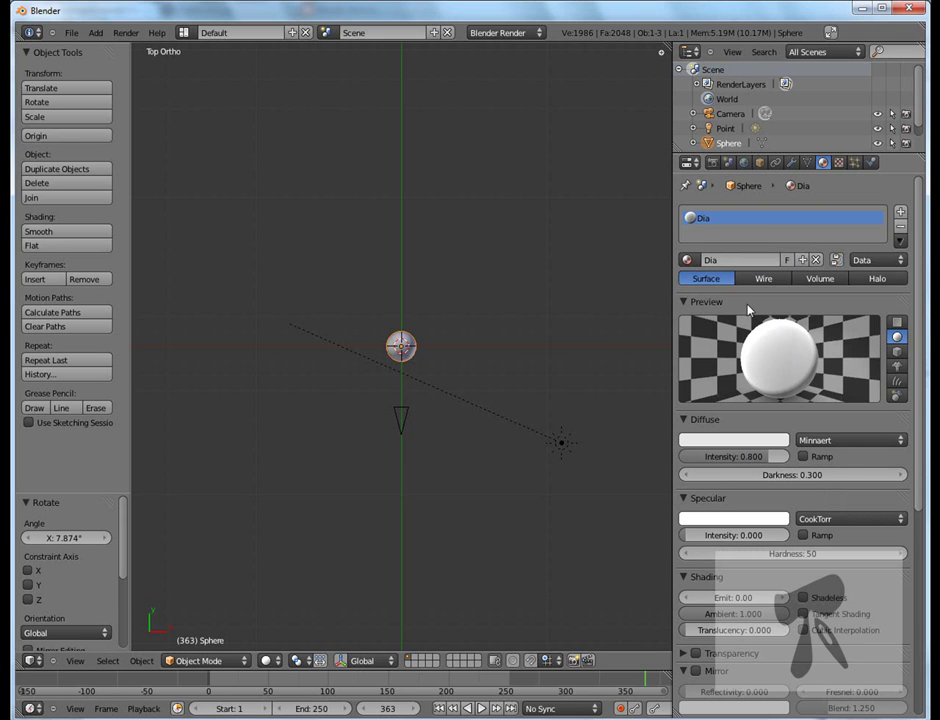
- Add a new texture slot to the Dia material and rename it Cor
click(840, 163)
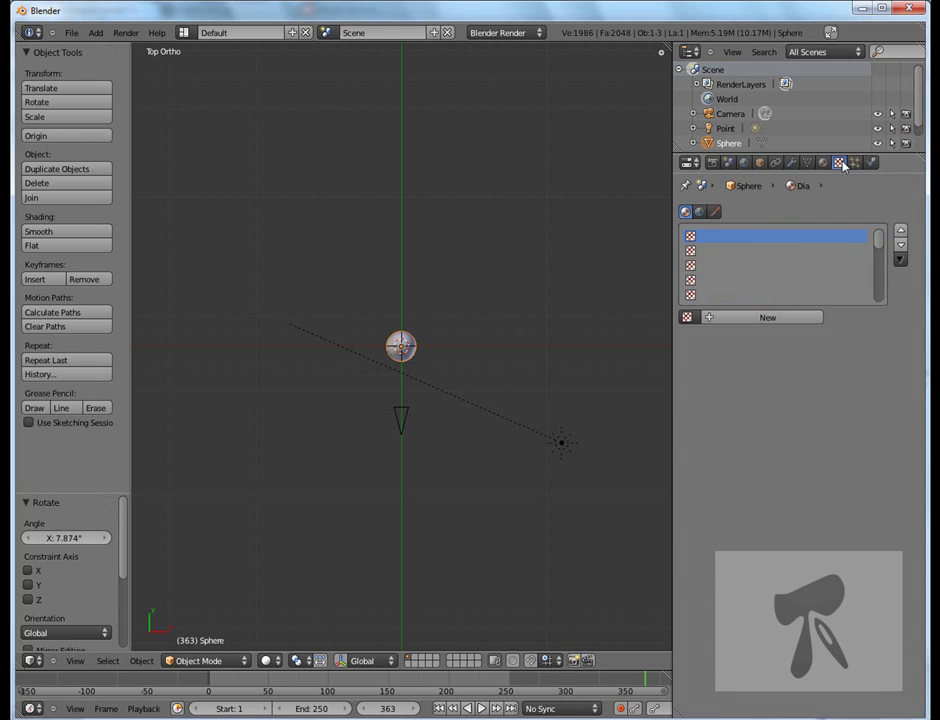
click(745, 320)
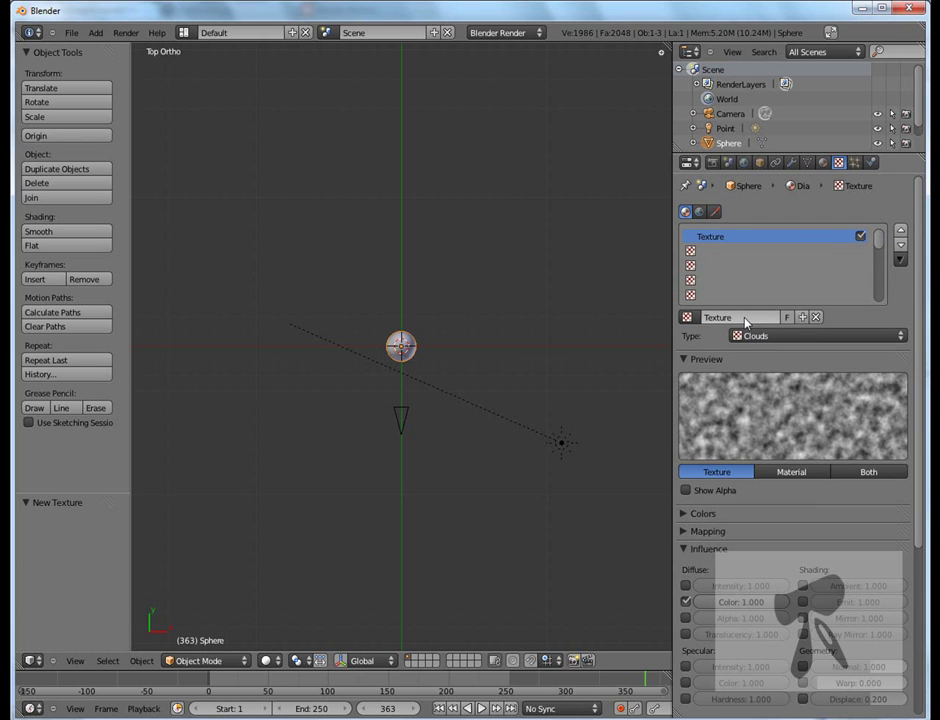
click(710, 317)
text(Clo)
key(Return)
- Set the Cor texture type to Image or Movie and open the image file browser
click(907, 339)
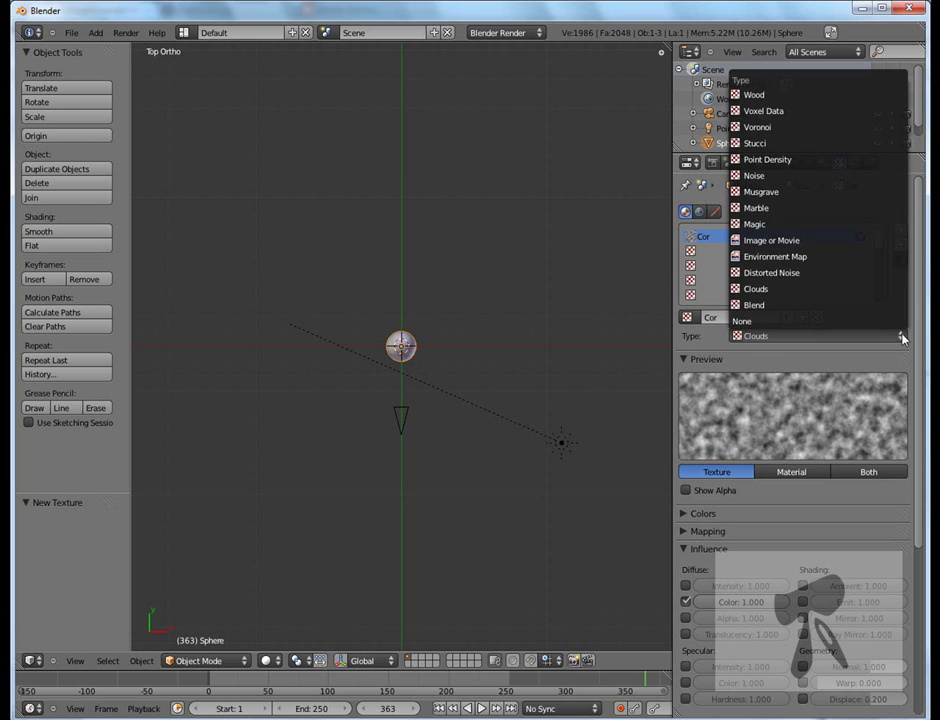
click(780, 241)
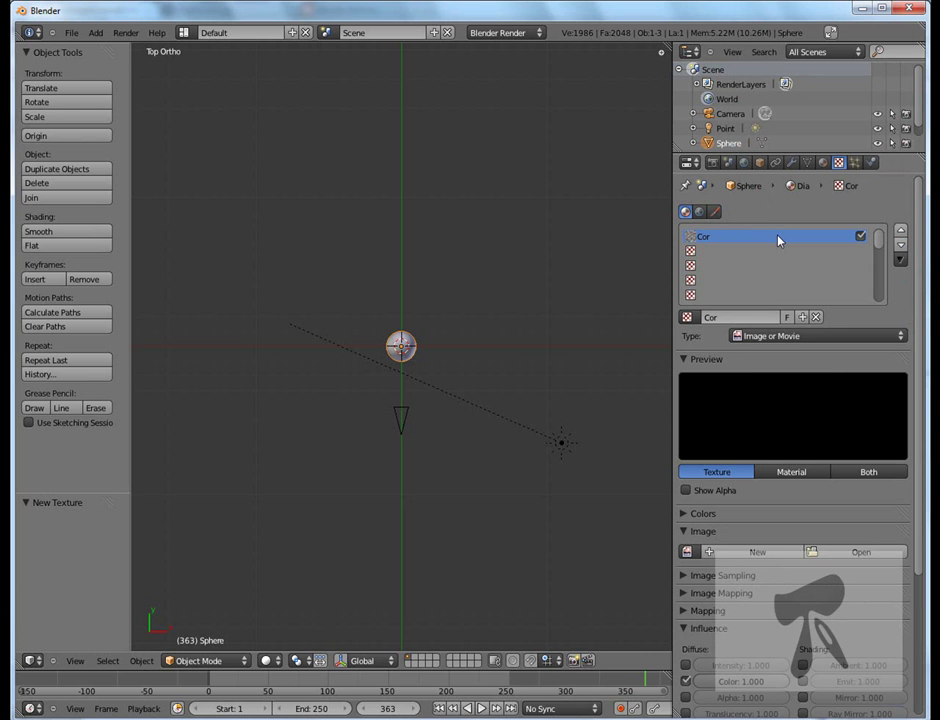
scroll(818, 380, down, 2)
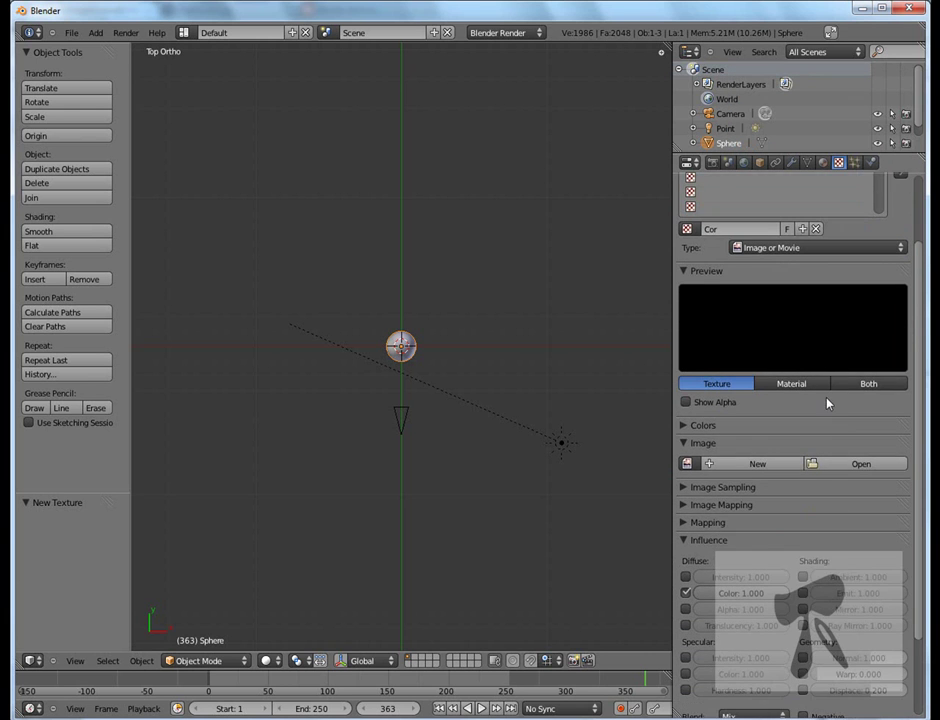
scroll(827, 399, down, 1)
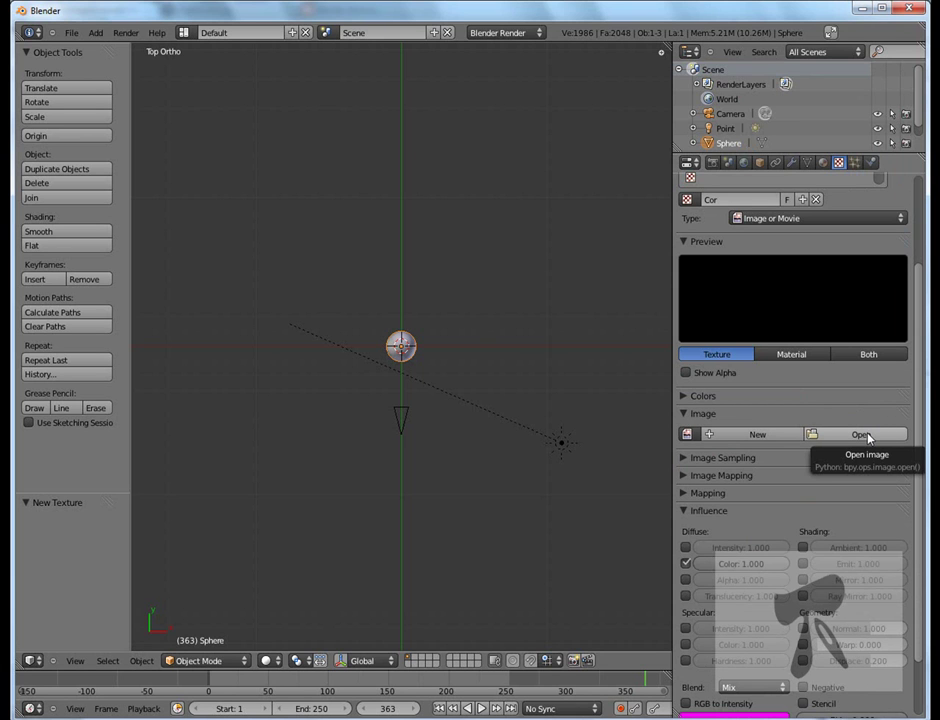
click(862, 435)
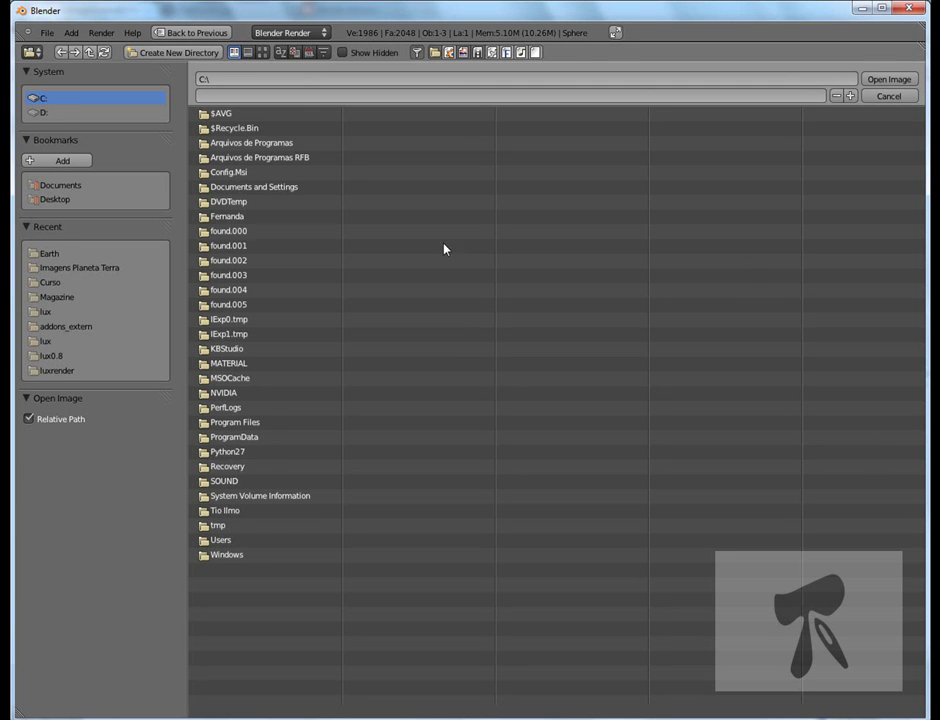
- Navigate to Blender\Curso\Imagens Planeta Terra and display the files as thumbnails
click(219, 511)
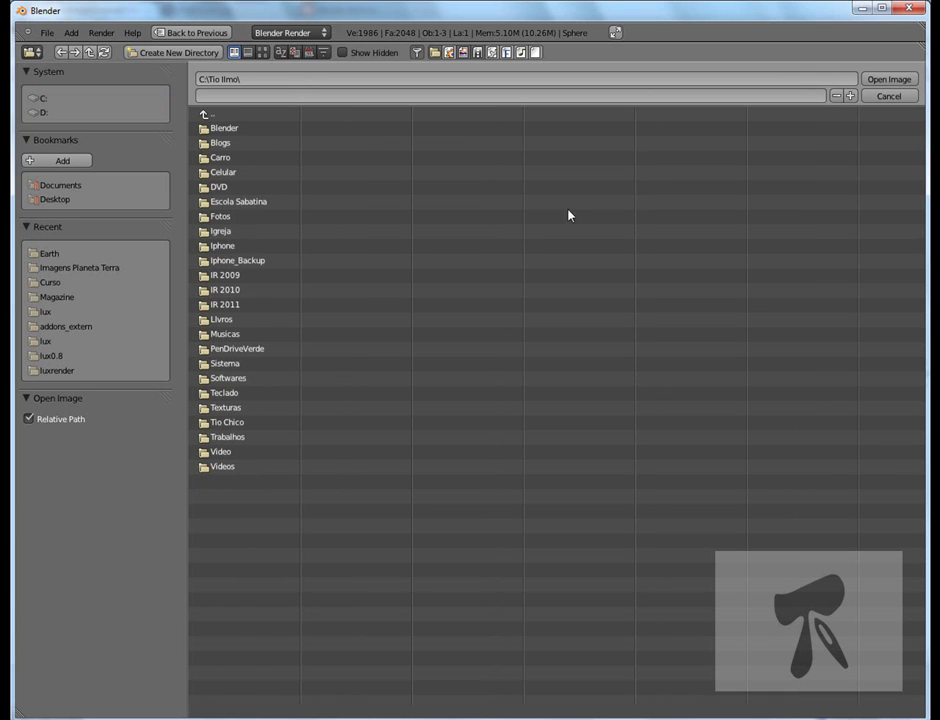
click(214, 131)
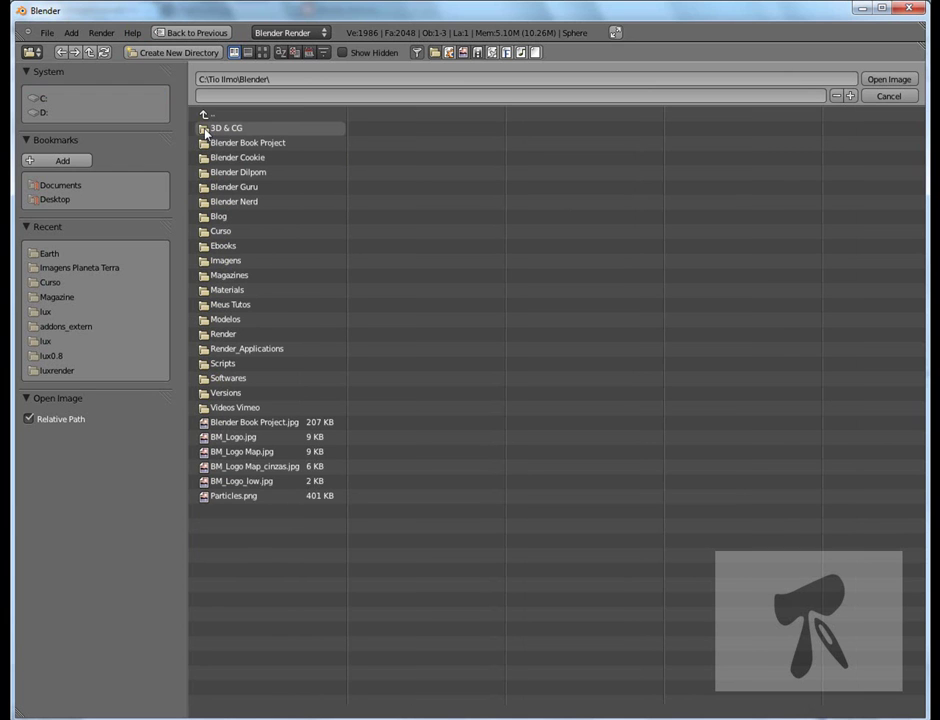
click(212, 232)
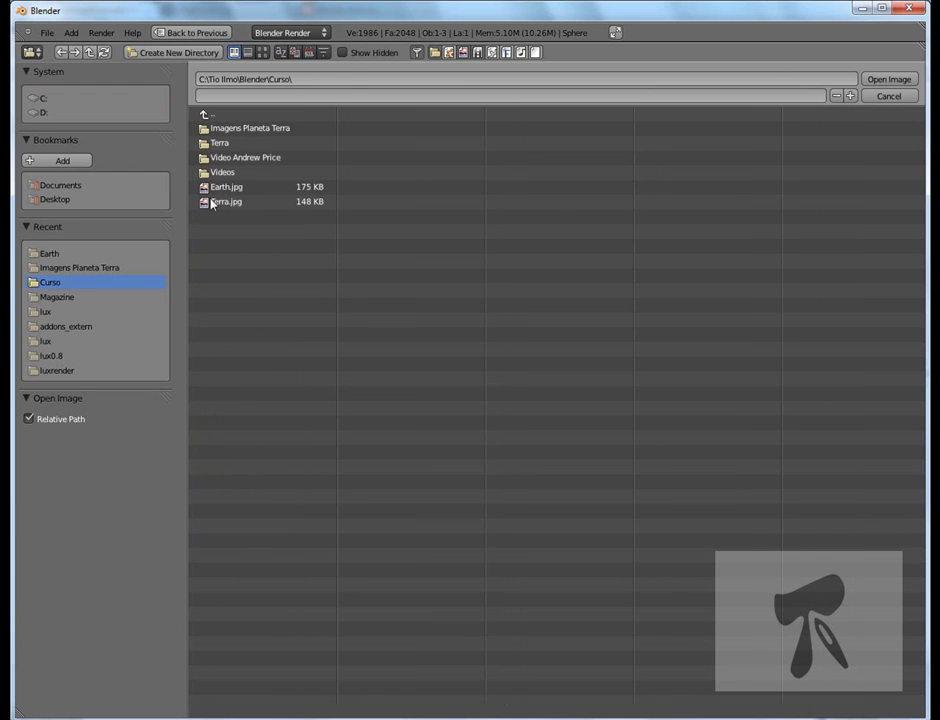
click(212, 130)
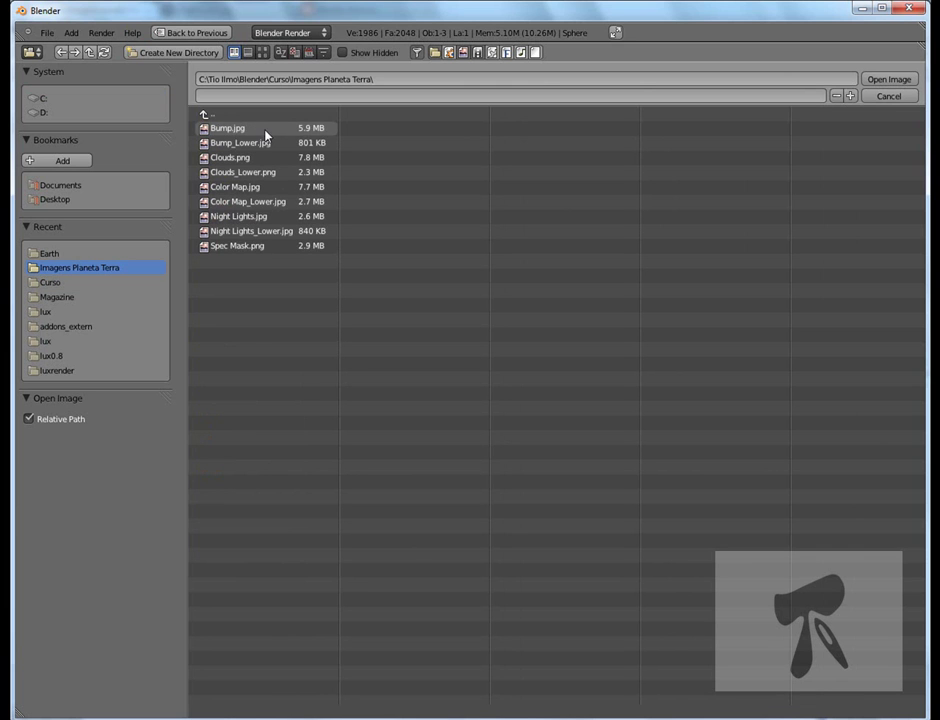
click(262, 53)
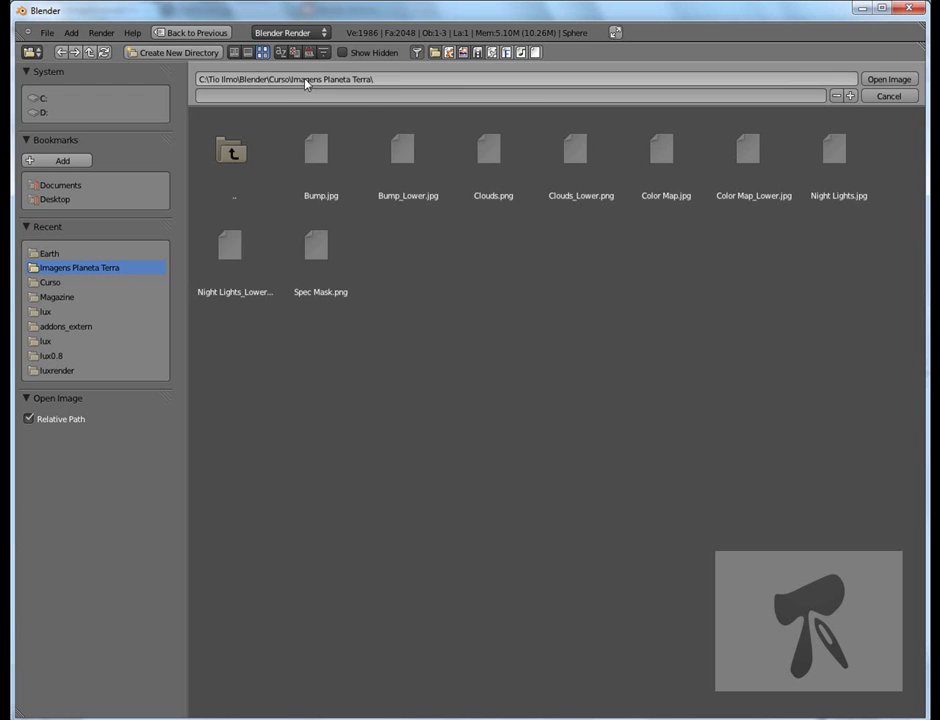
- Preview the Earth maps Clouds.png, Color Map.jpg, Night Lights.jpg and Spec Mask.png
click(489, 162)
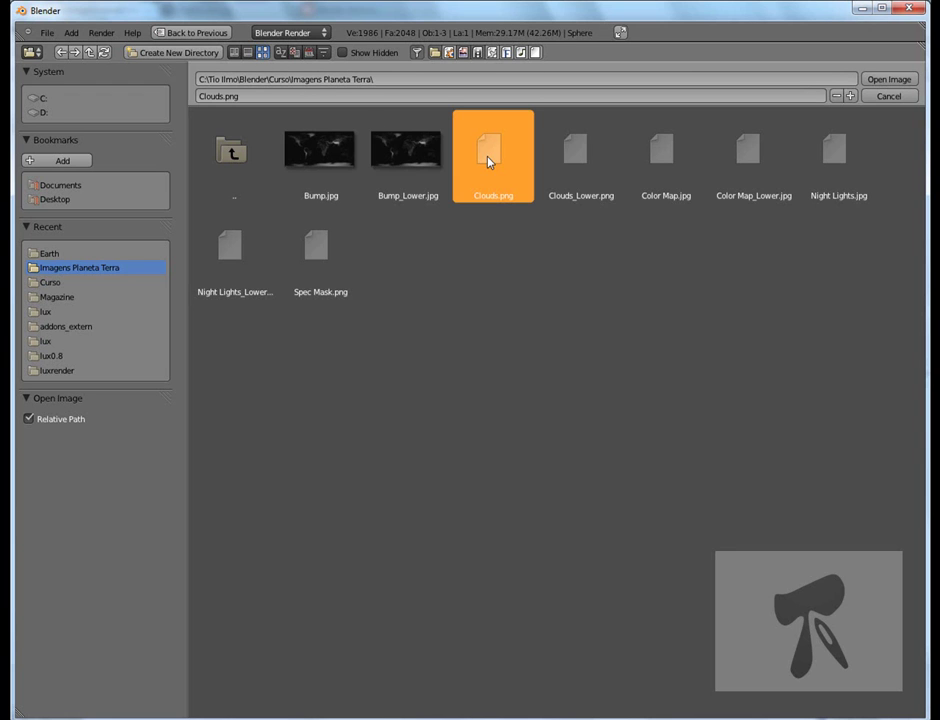
click(697, 155)
click(746, 148)
click(820, 157)
click(235, 250)
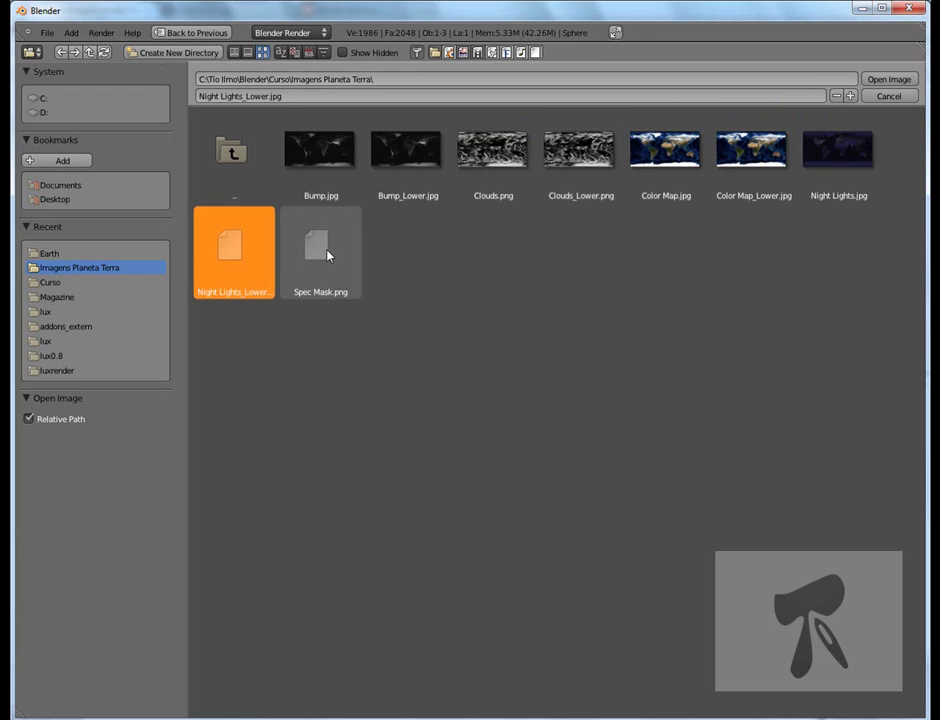
click(318, 255)
click(590, 293)
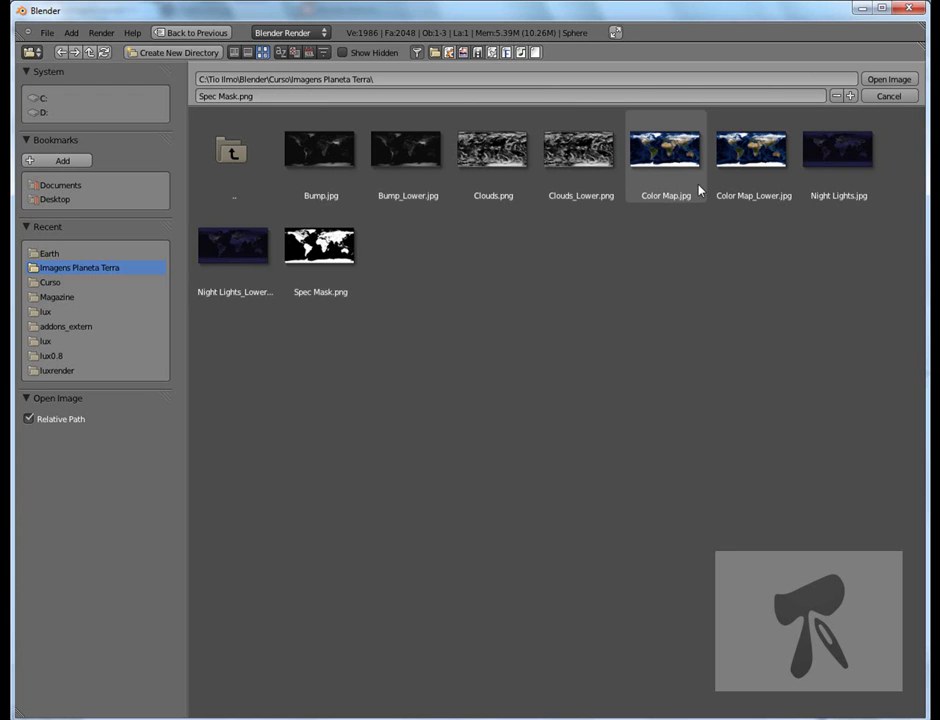
- Compare with Color Map.jpg, then load Color Map_Lower.jpg as the Cor image
click(749, 188)
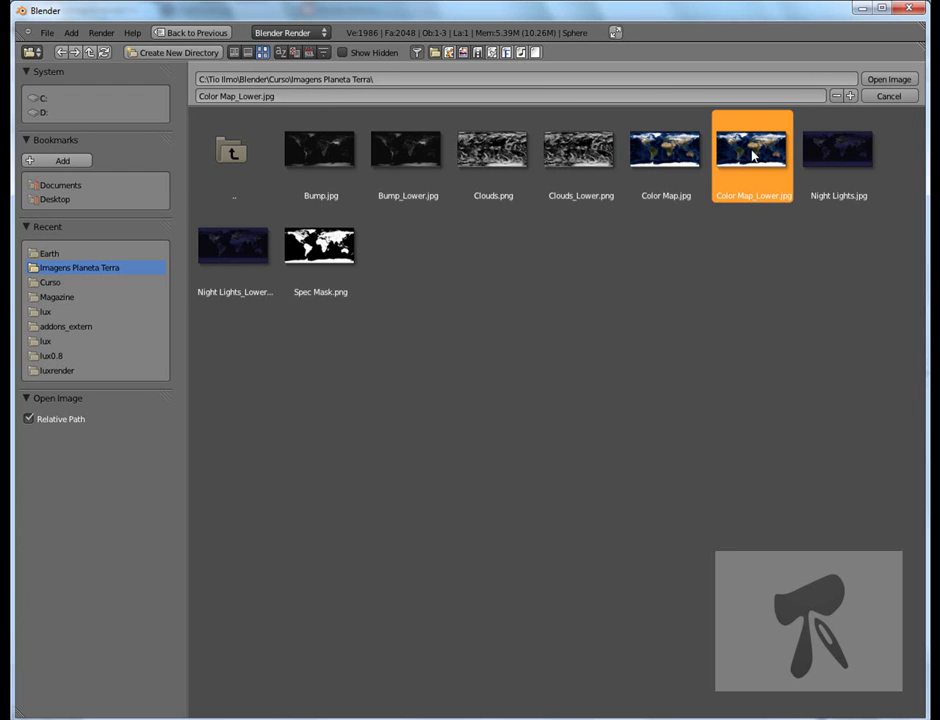
click(664, 200)
click(761, 163)
click(665, 150)
click(757, 153)
click(233, 53)
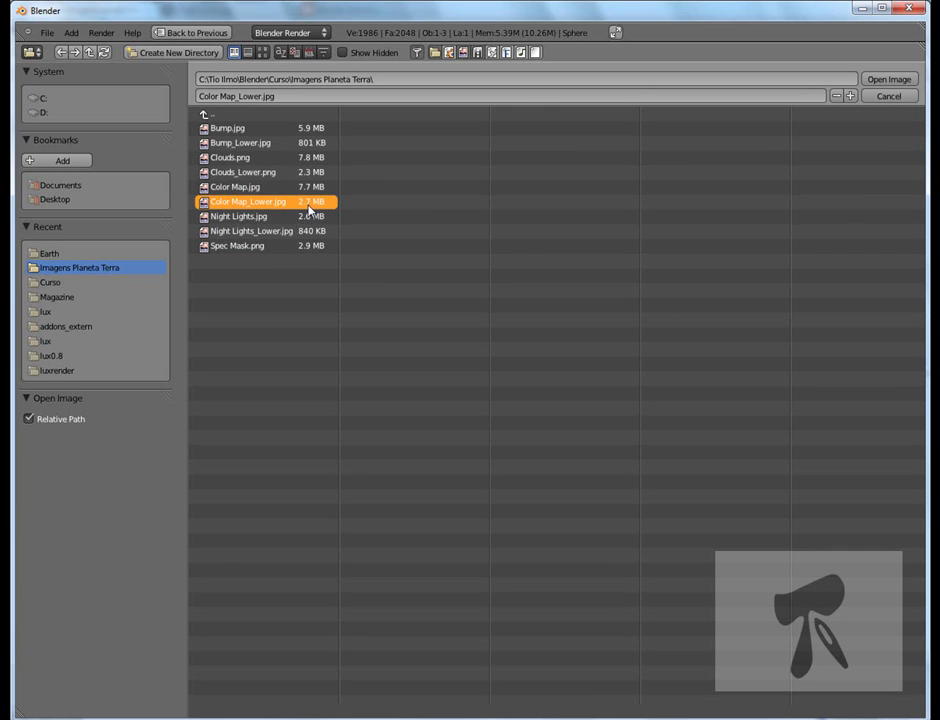
click(880, 82)
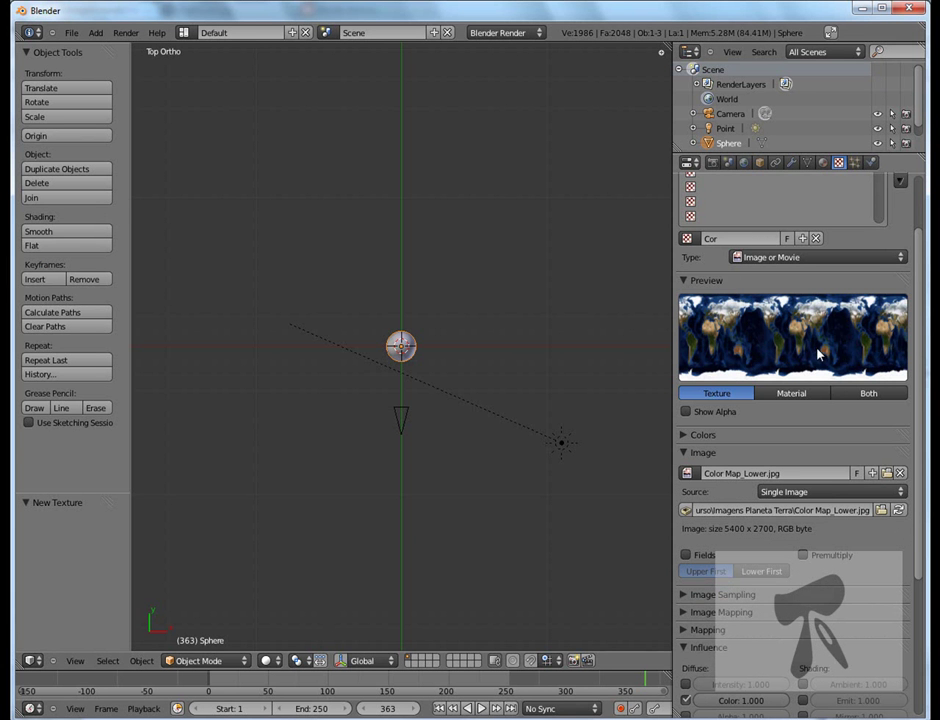
scroll(790, 355, down, 2)
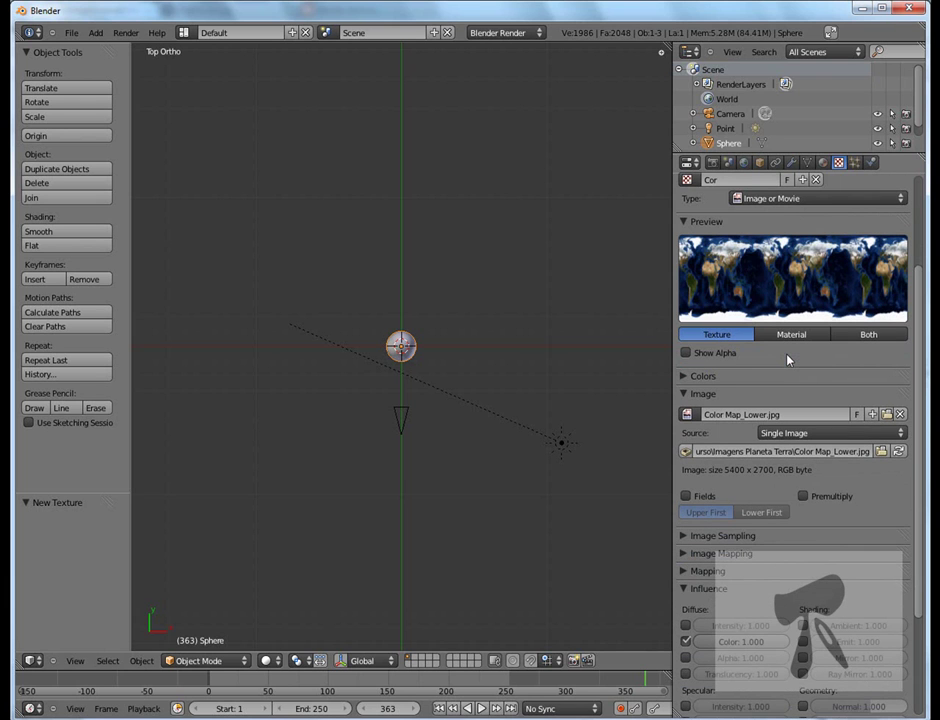
scroll(787, 359, up, 2)
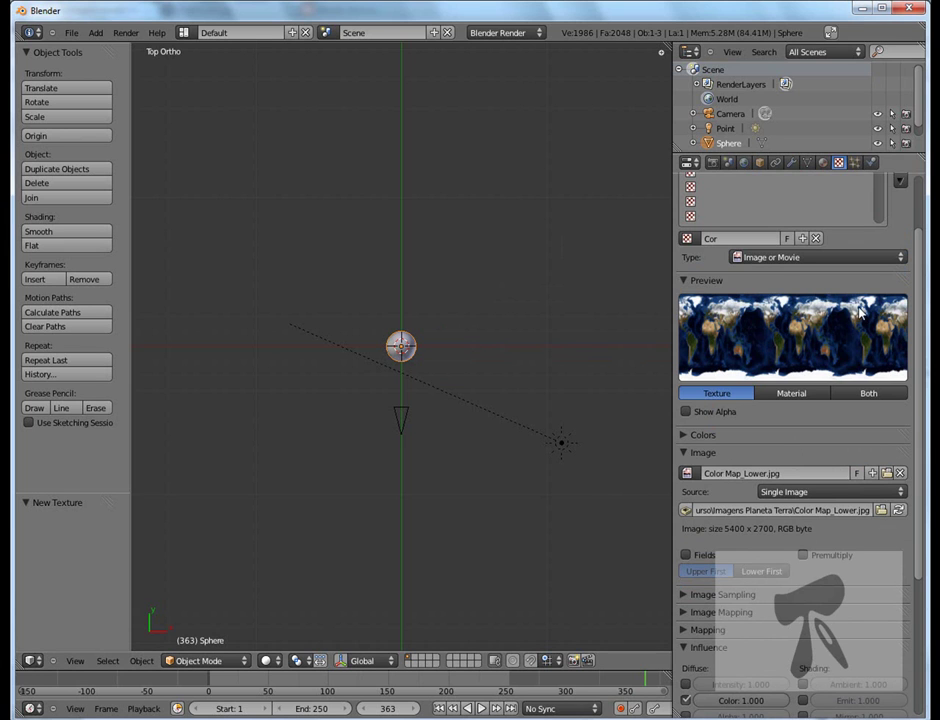
key(F12)
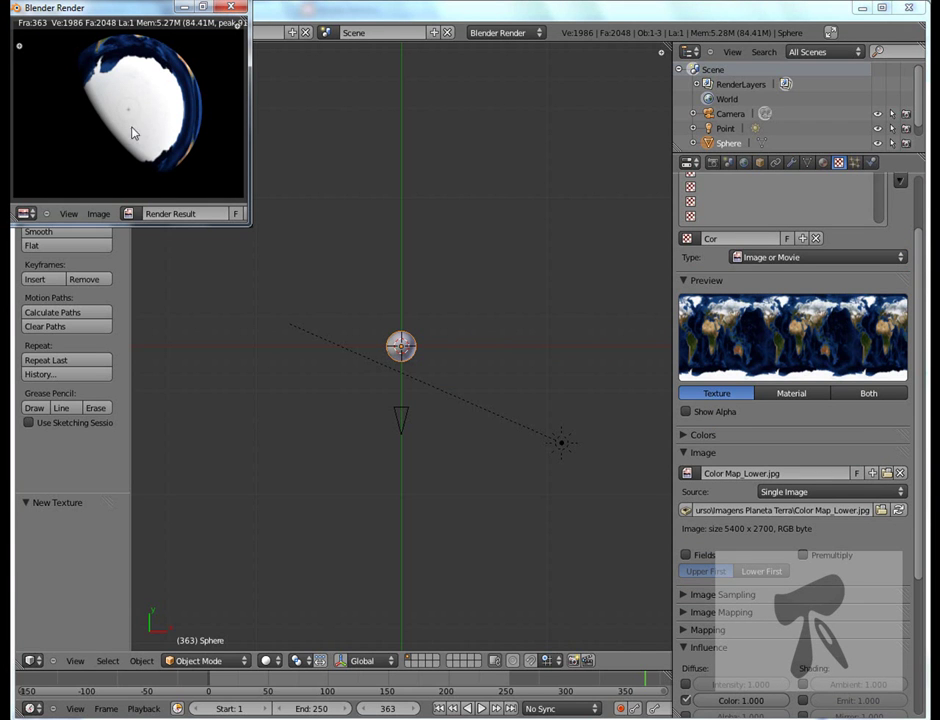
click(231, 7)
- Set the Cor texture projection to Sphere and check it with an F12 test render
scroll(766, 390, down, 2)
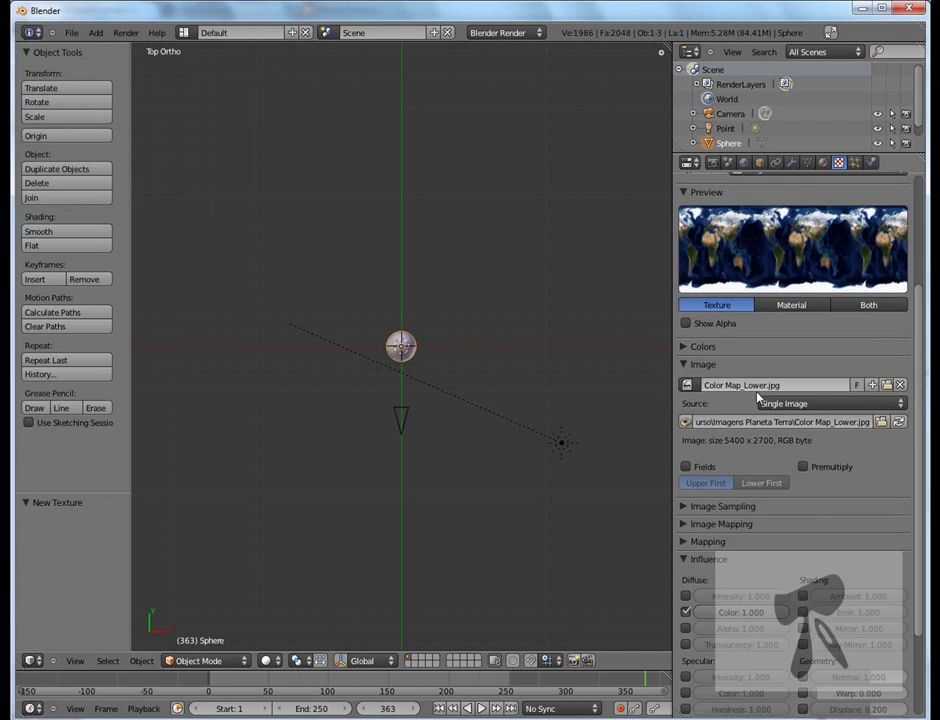
scroll(760, 390, down, 2)
scroll(760, 397, down, 1)
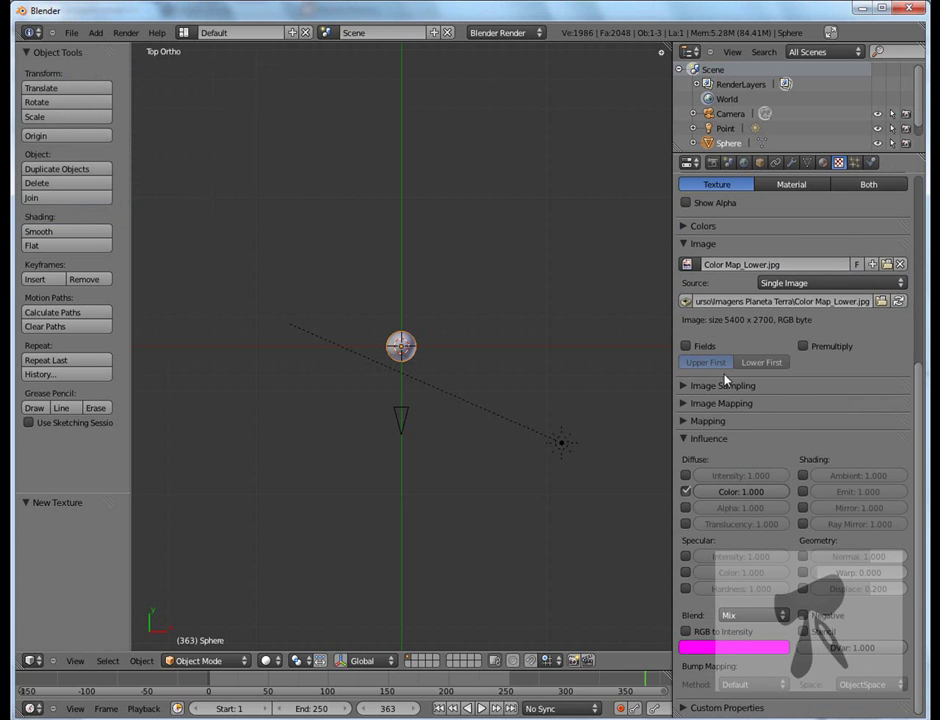
click(684, 421)
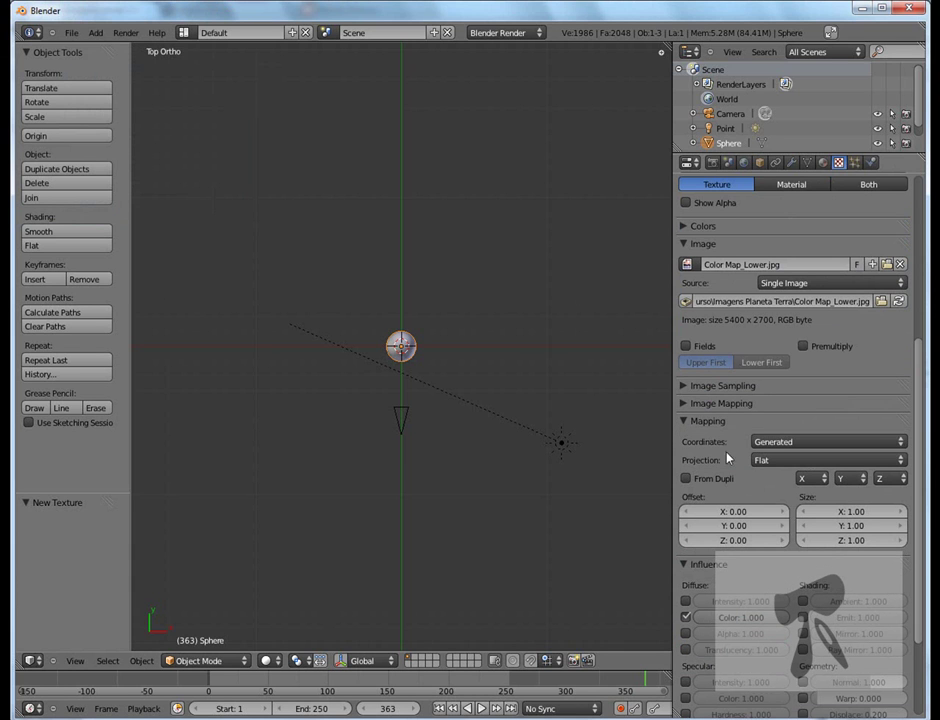
click(903, 462)
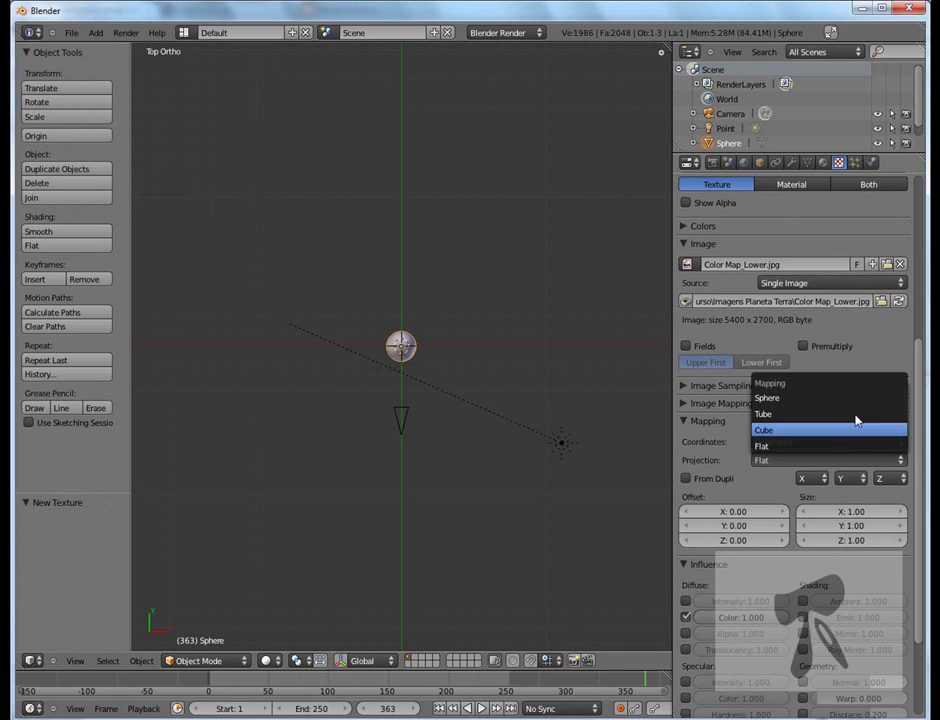
click(845, 400)
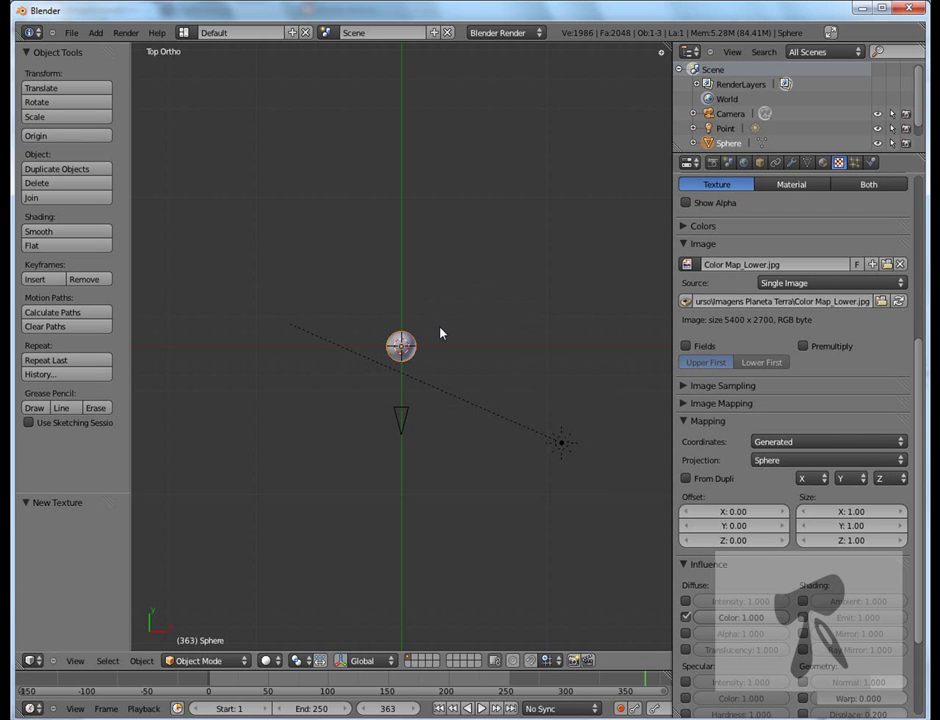
key(F12)
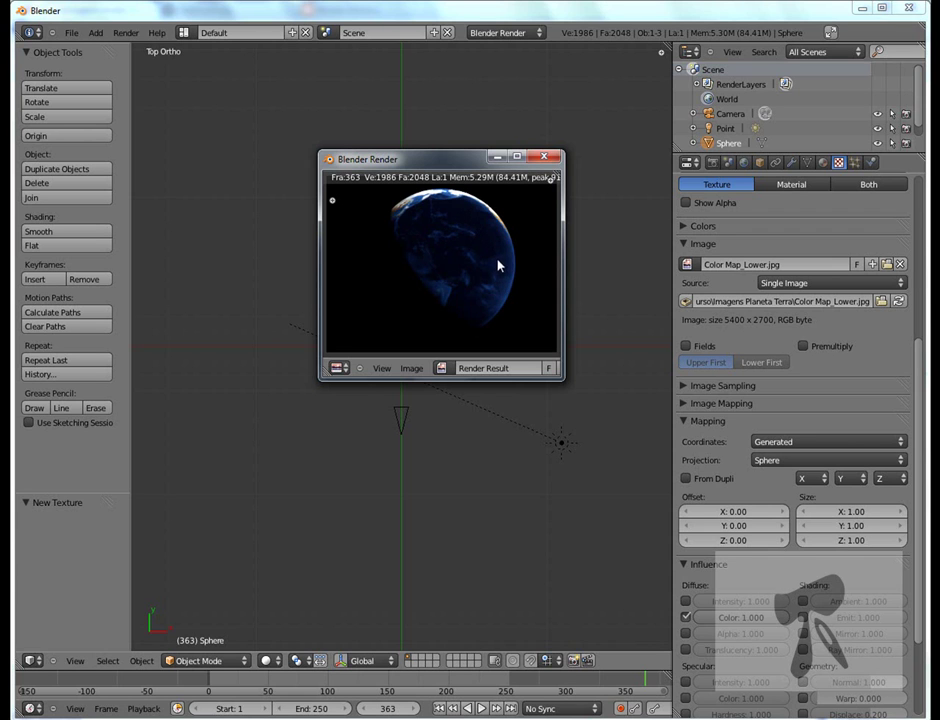
click(543, 159)
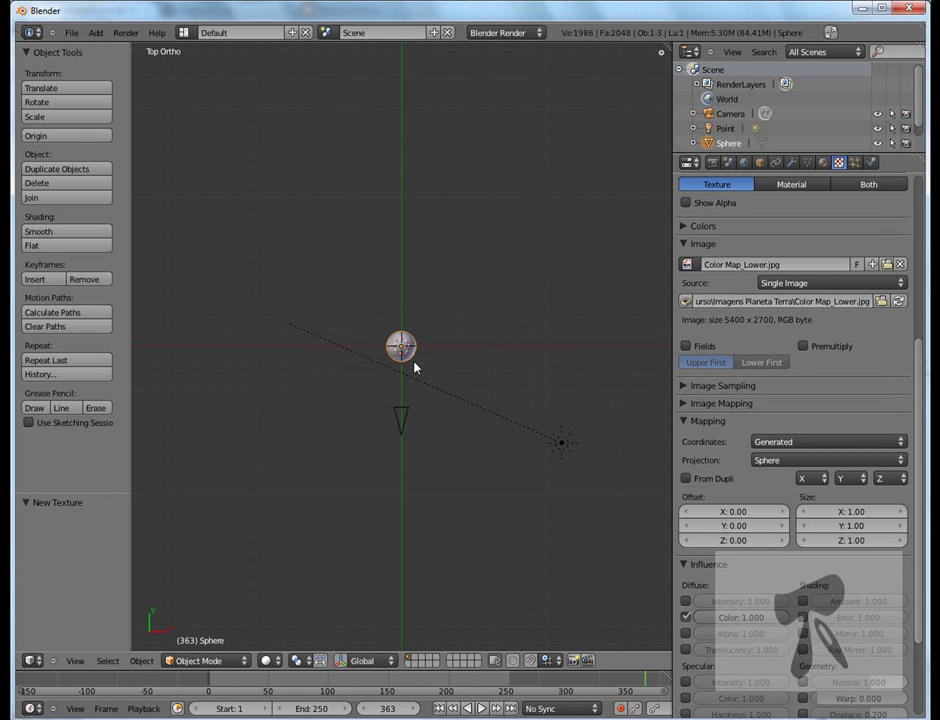
- In wireframe view, rotate the sphere about -101.6° around the global Z axis
scroll(415, 368, up, 4)
scroll(415, 368, up, 3)
scroll(415, 368, up, 2)
scroll(415, 368, down, 3)
scroll(415, 368, down, 1)
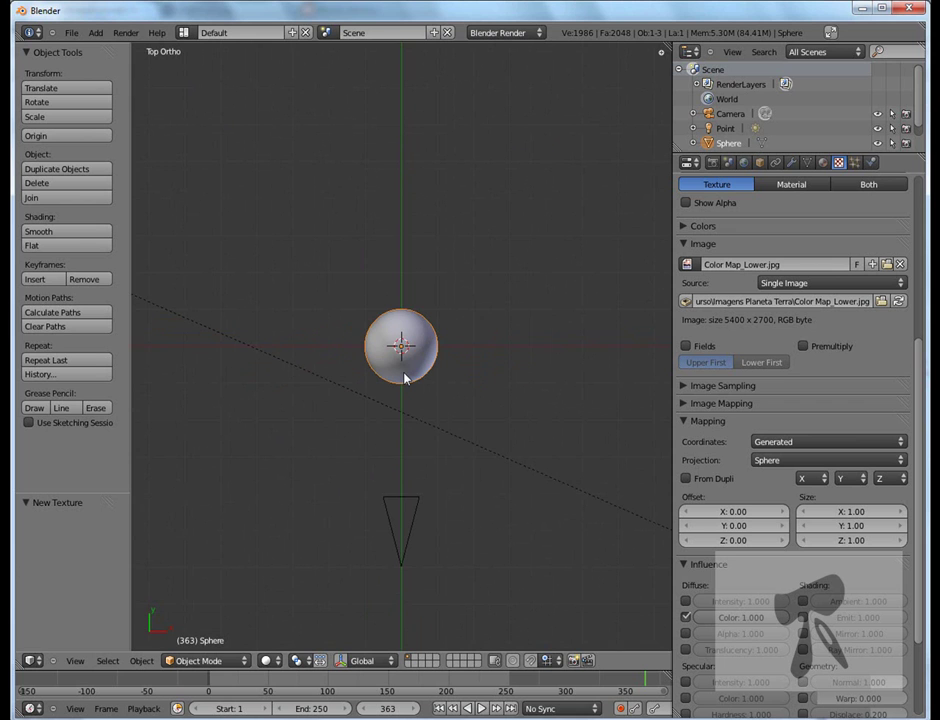
key(z)
scroll(438, 374, up, 3)
scroll(438, 374, up, 4)
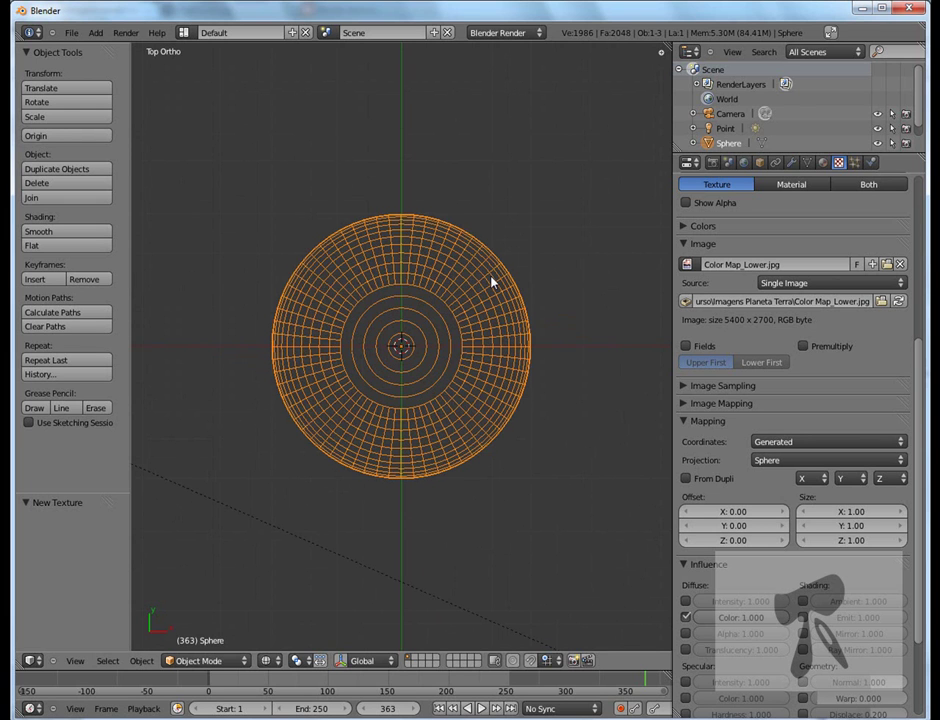
key(r)
key(z)
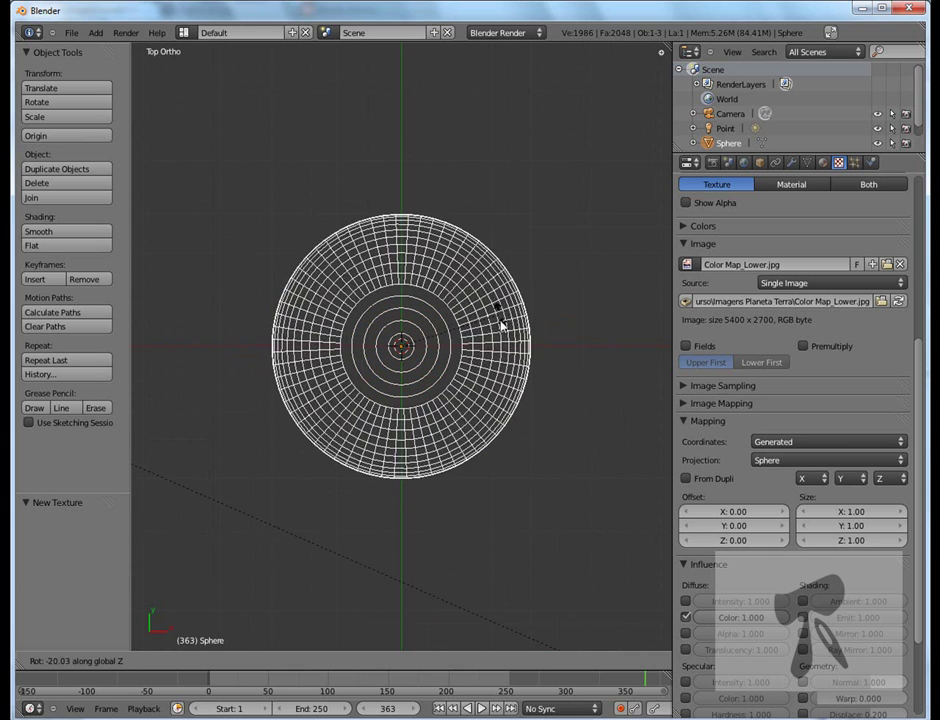
click(447, 446)
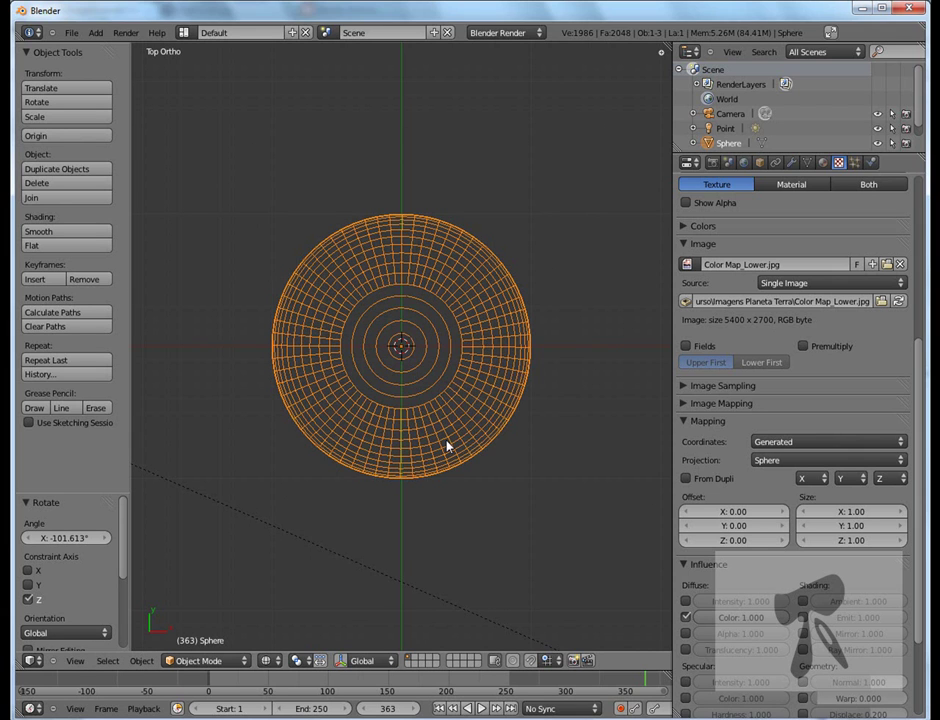
key(F12)
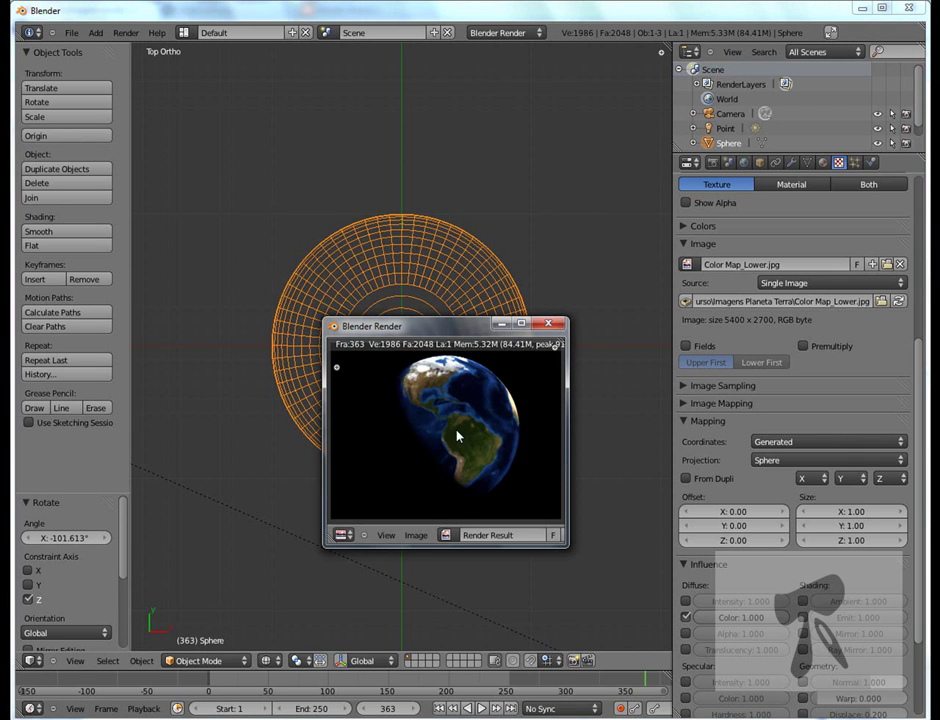
scroll(462, 443, up, 3)
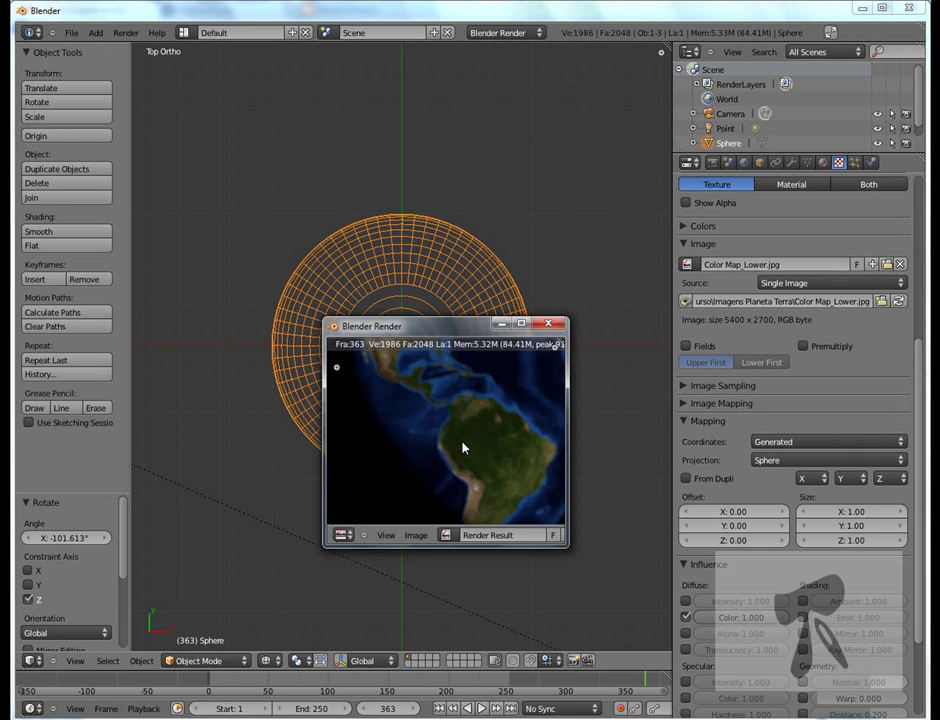
scroll(463, 447, down, 3)
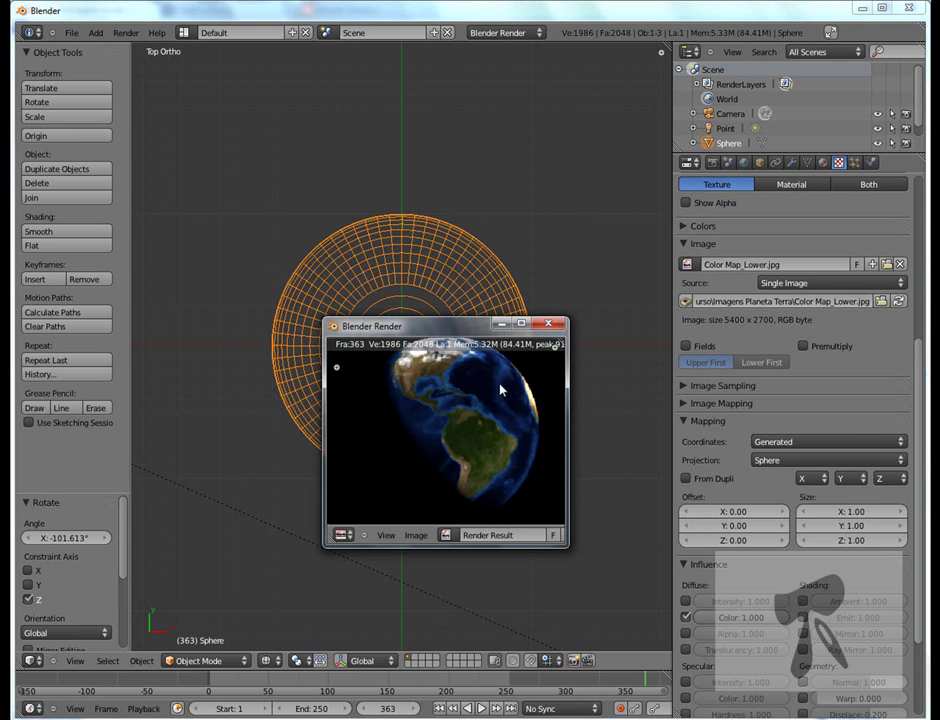
click(547, 323)
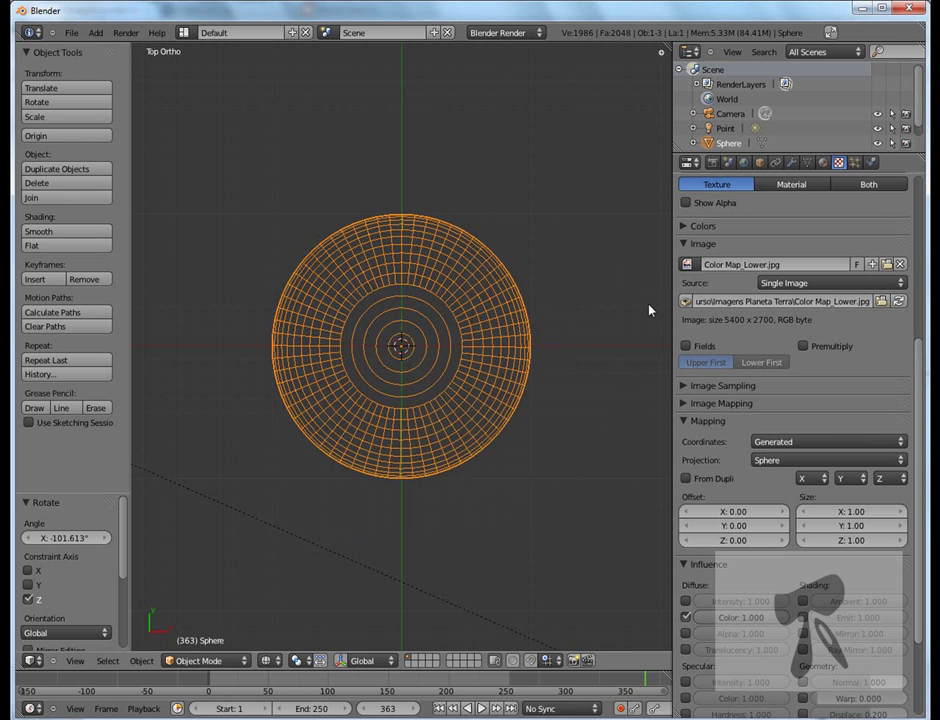
- Set the sphere's Z rotation to -100° in the transform panel
key(n)
scroll(634, 261, up, 3)
scroll(634, 261, up, 2)
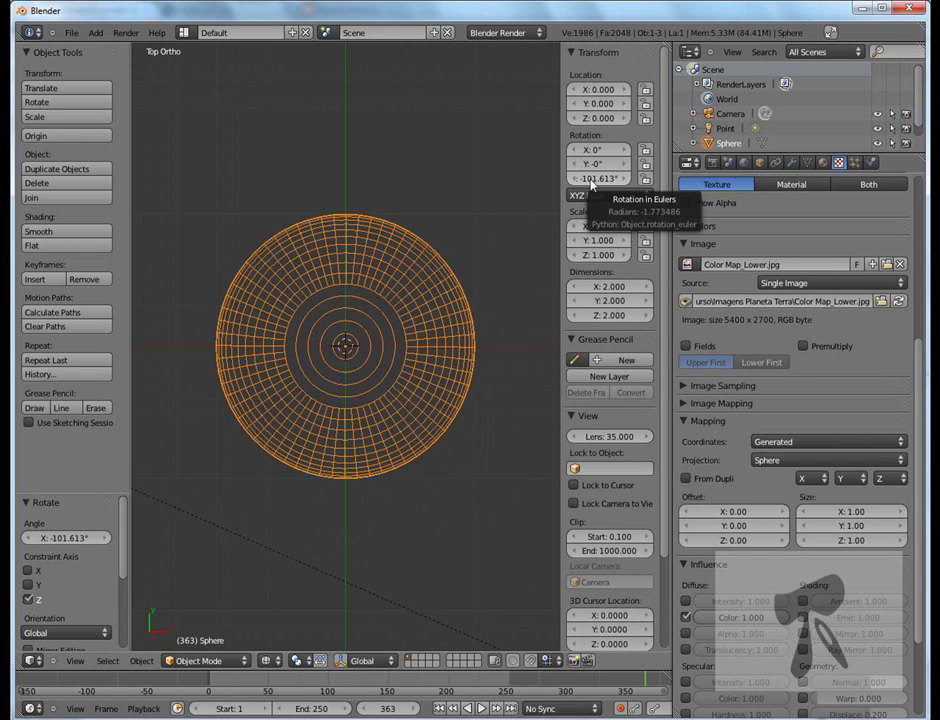
click(591, 180)
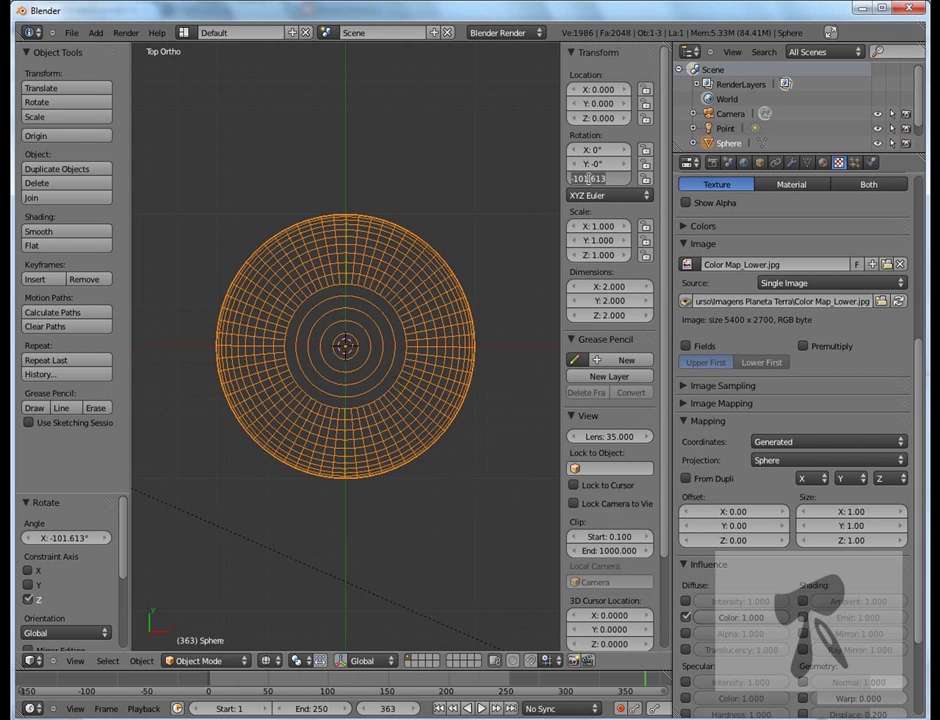
text(Z: -100)
key(Return)
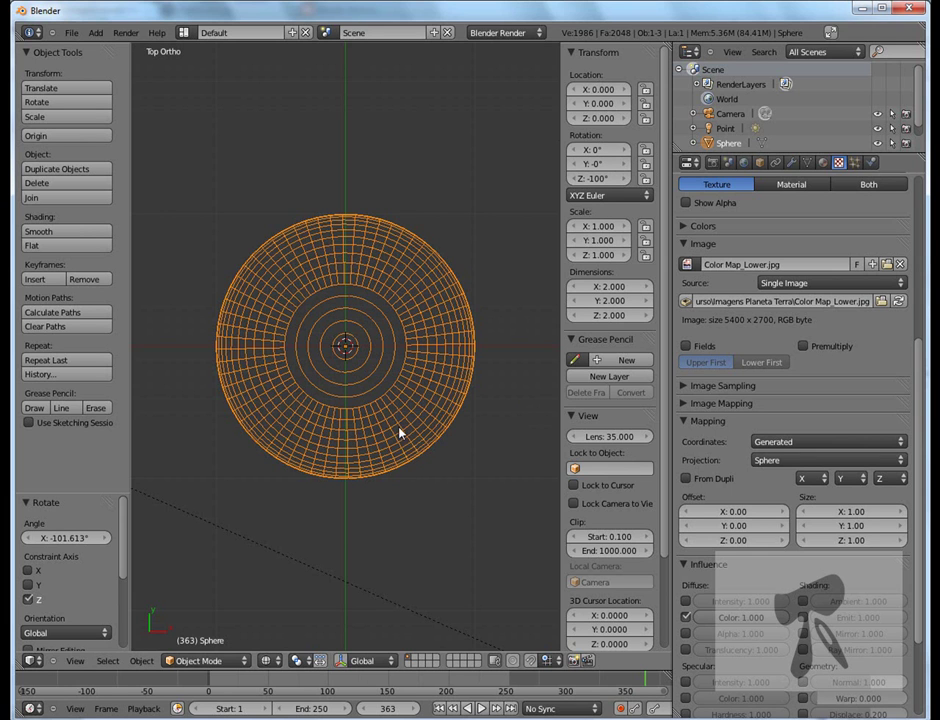
- Render the globe with the new rotation, then close the render window
key(F12)
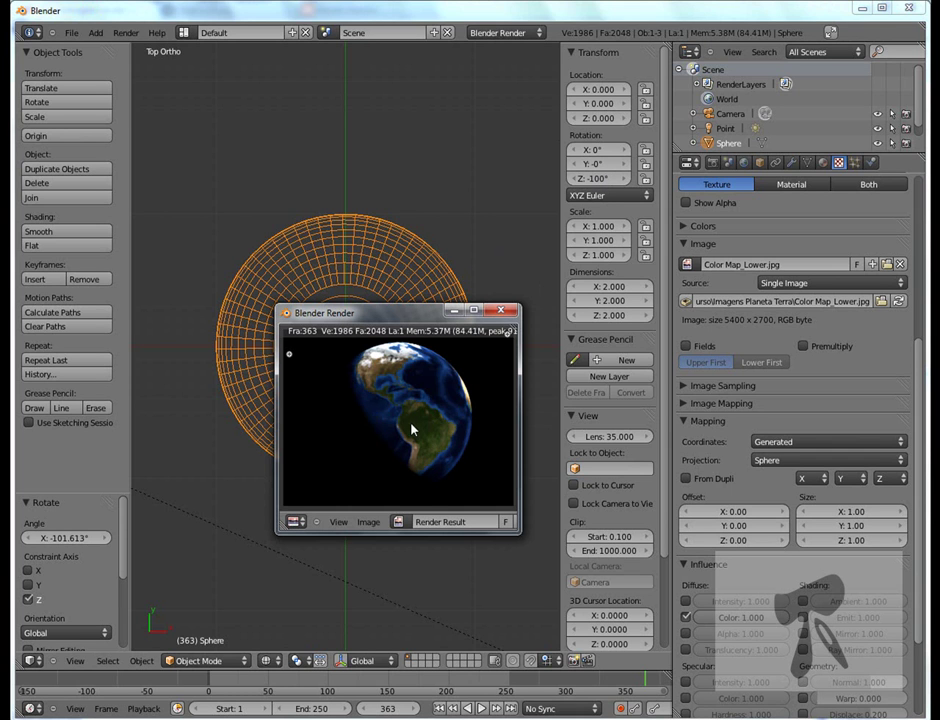
click(505, 313)
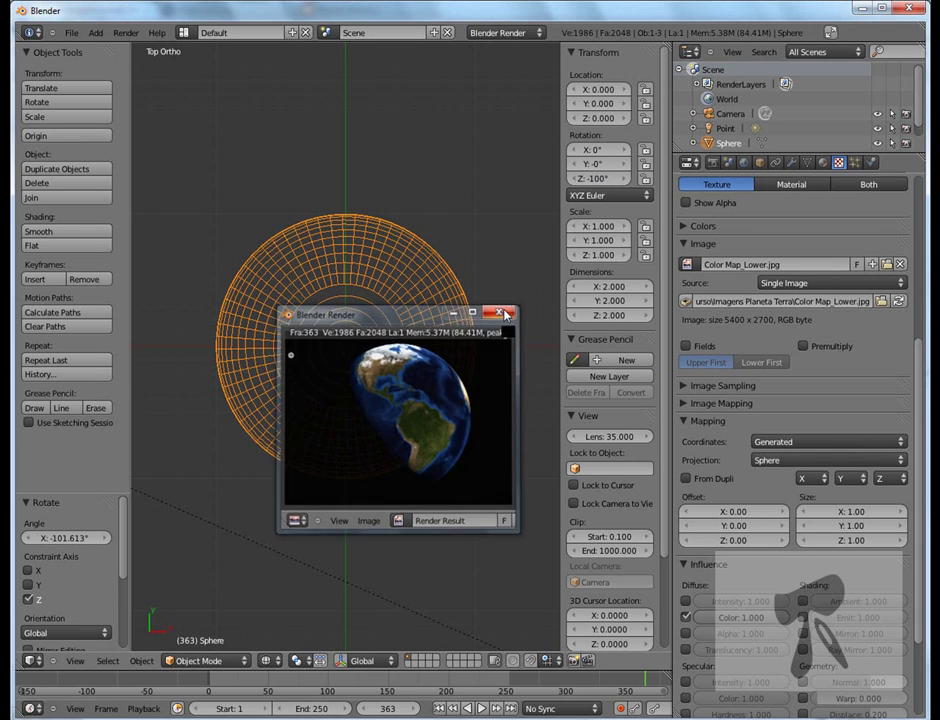
scroll(505, 316, down, 1)
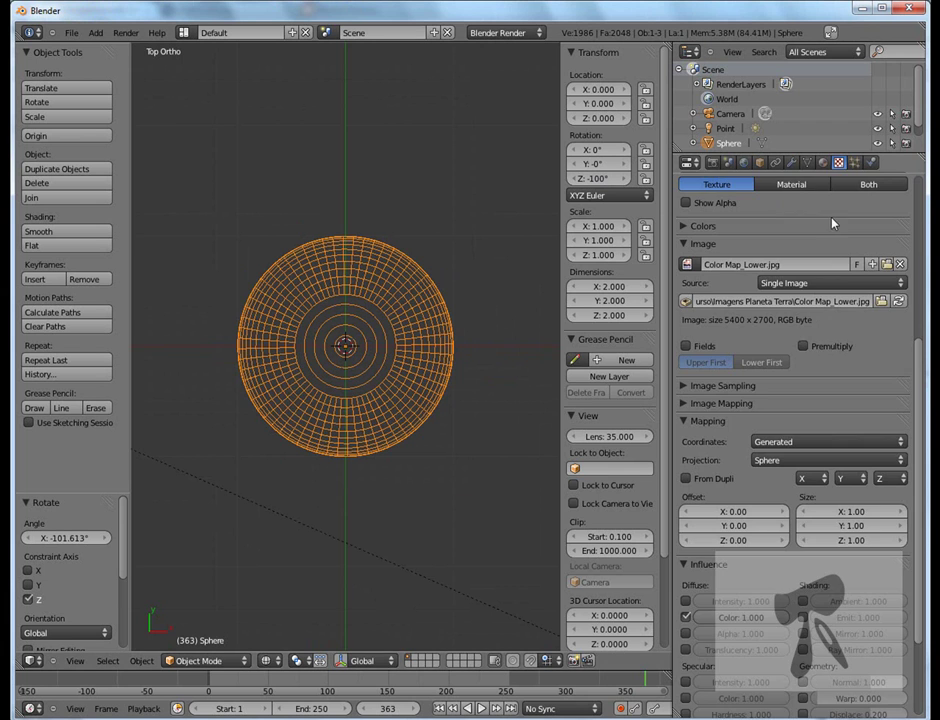
- Create a new texture in the next empty slot, name it 'Relevo', and set its type to Image or Movie
scroll(832, 222, up, 2)
scroll(832, 222, up, 3)
scroll(832, 222, up, 2)
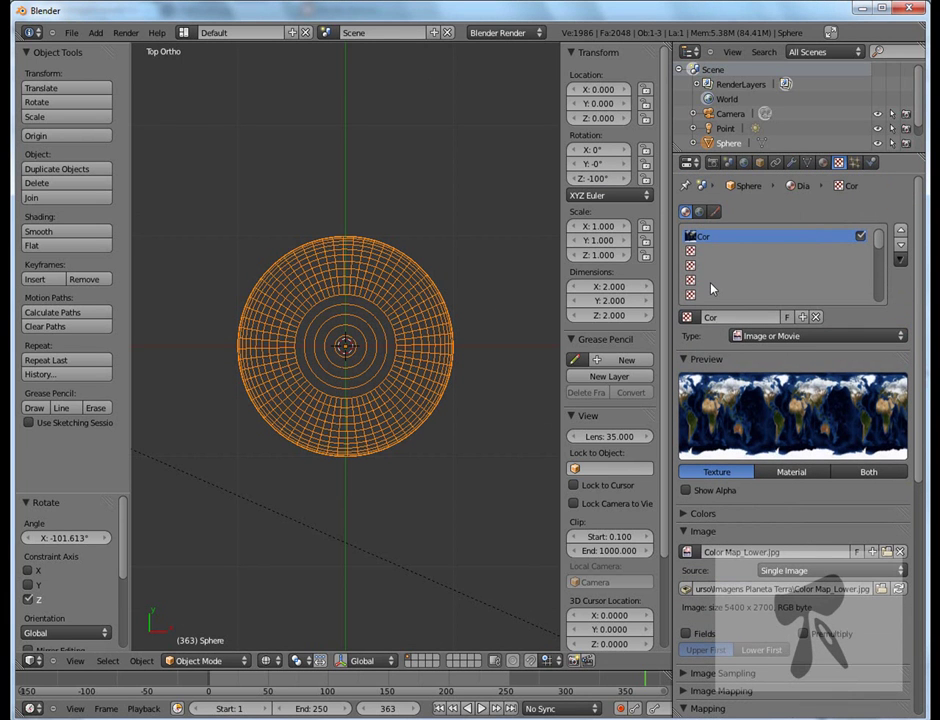
click(692, 252)
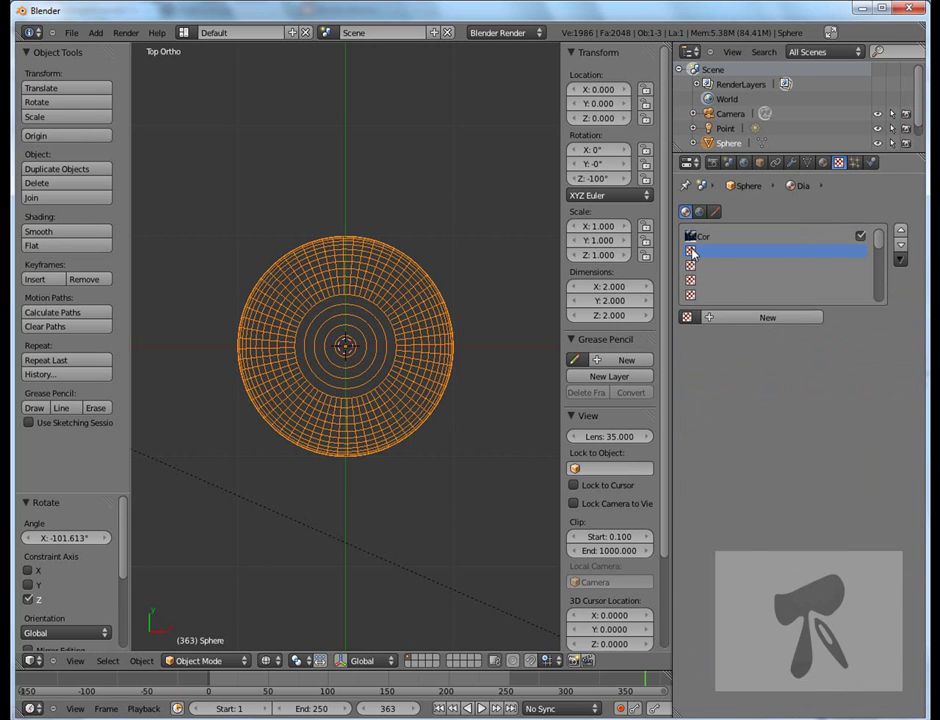
click(769, 319)
click(737, 320)
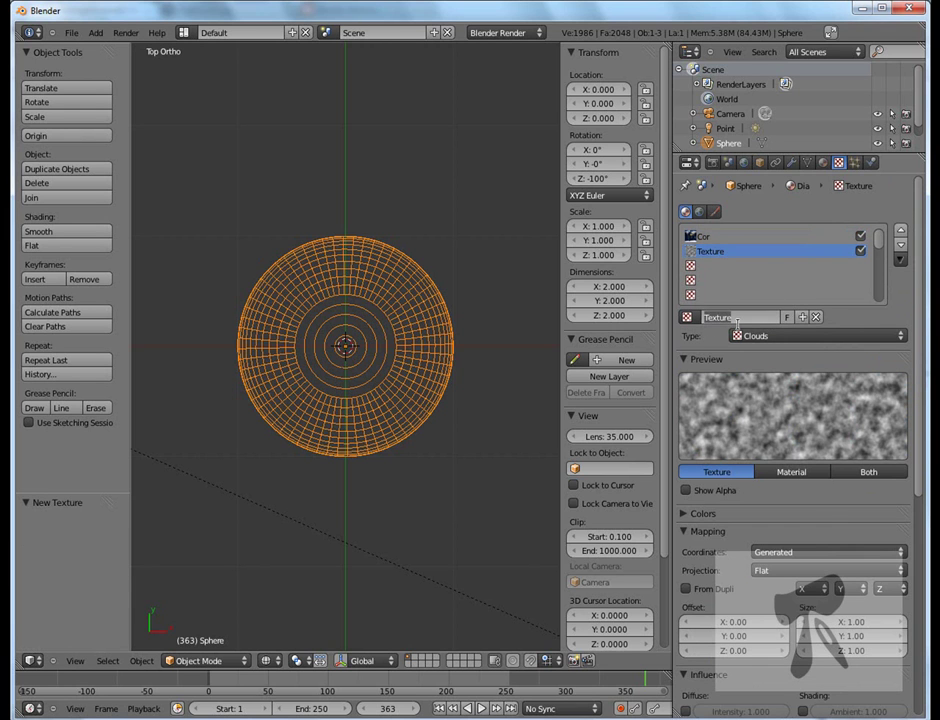
text(Relevo)
key(Return)
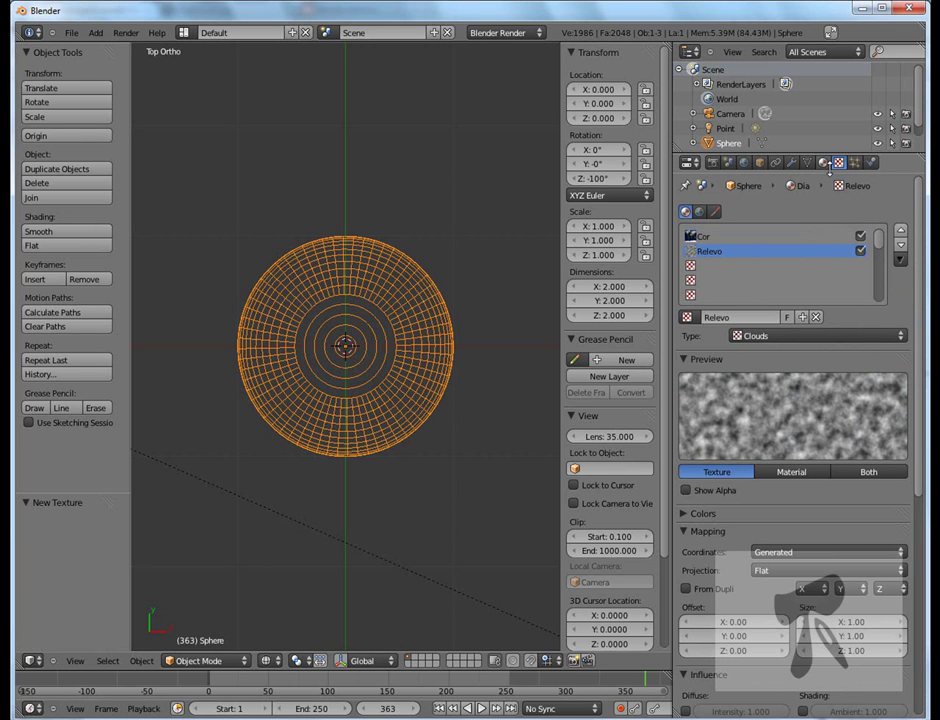
click(897, 336)
click(772, 240)
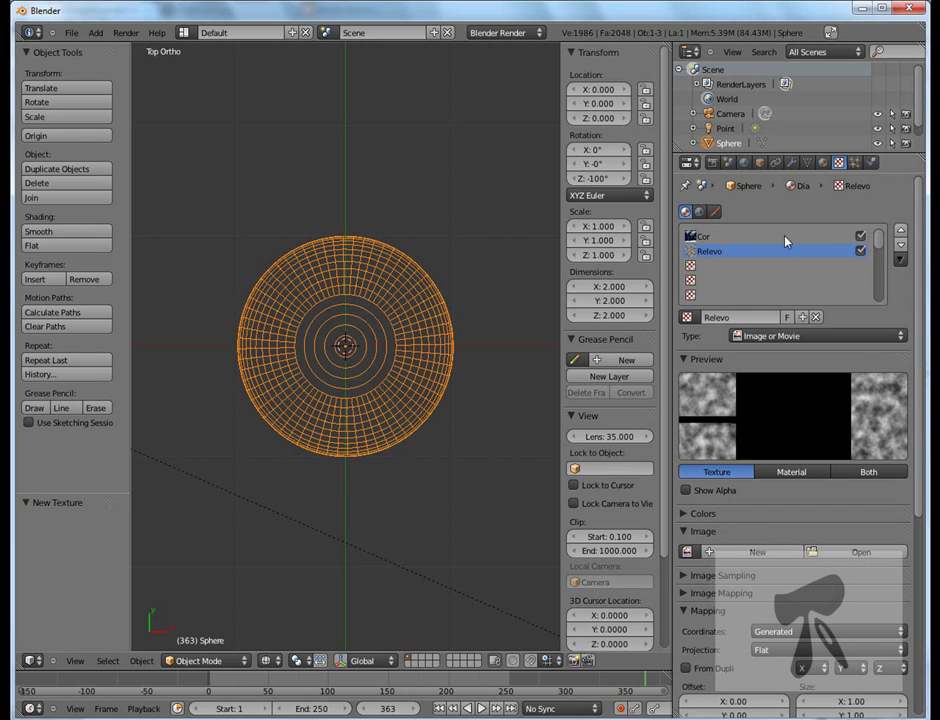
- Load Bump_Lower.jpg from Blender\Curso\Imagens Planeta Terra as Relevo's image
click(858, 552)
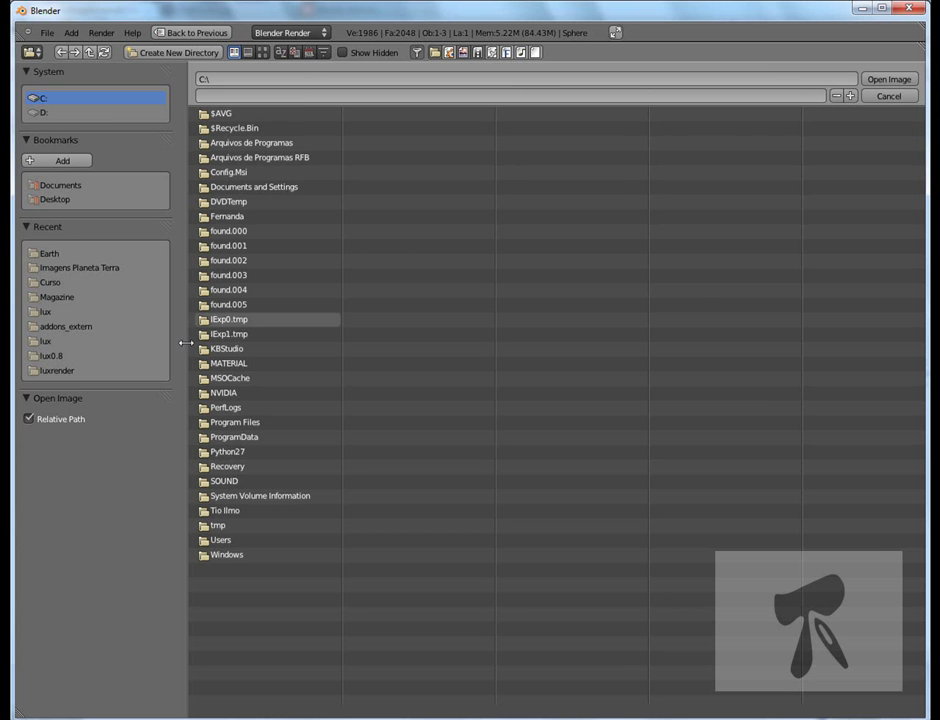
click(217, 510)
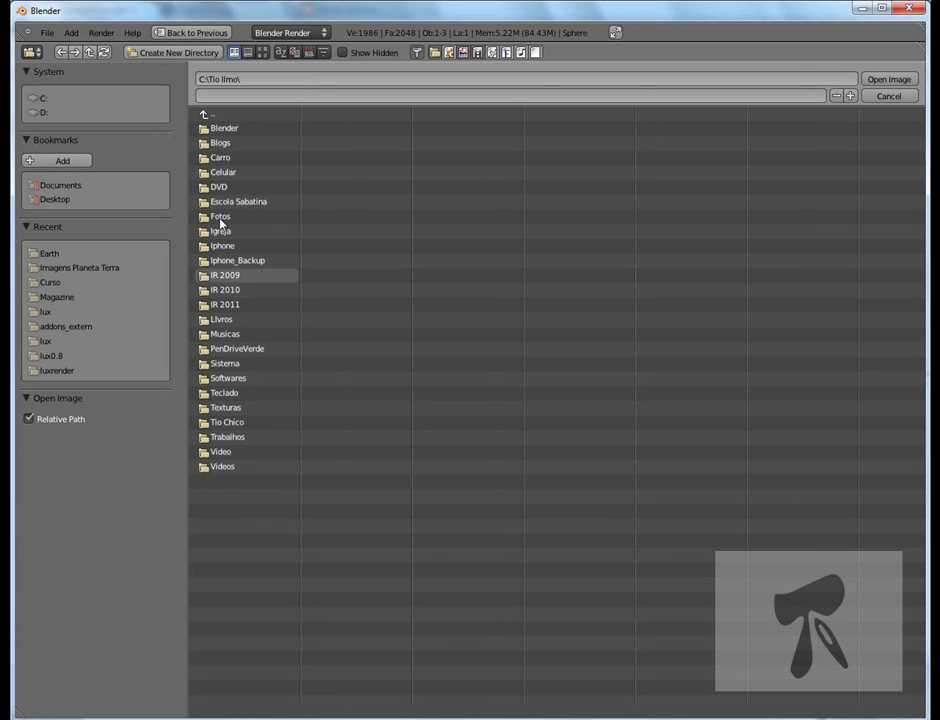
click(212, 132)
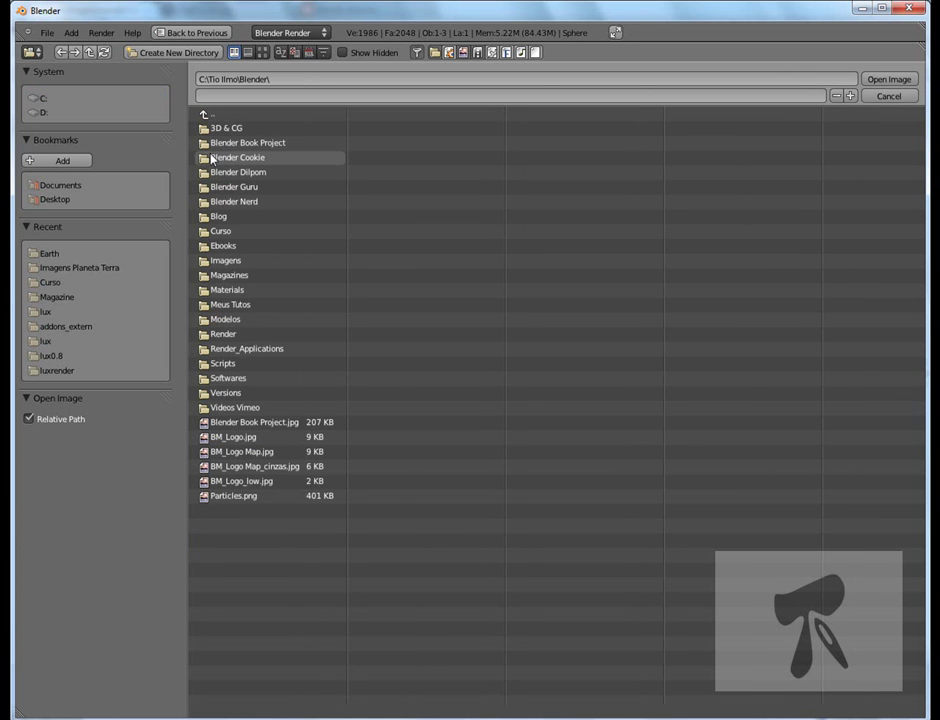
click(220, 233)
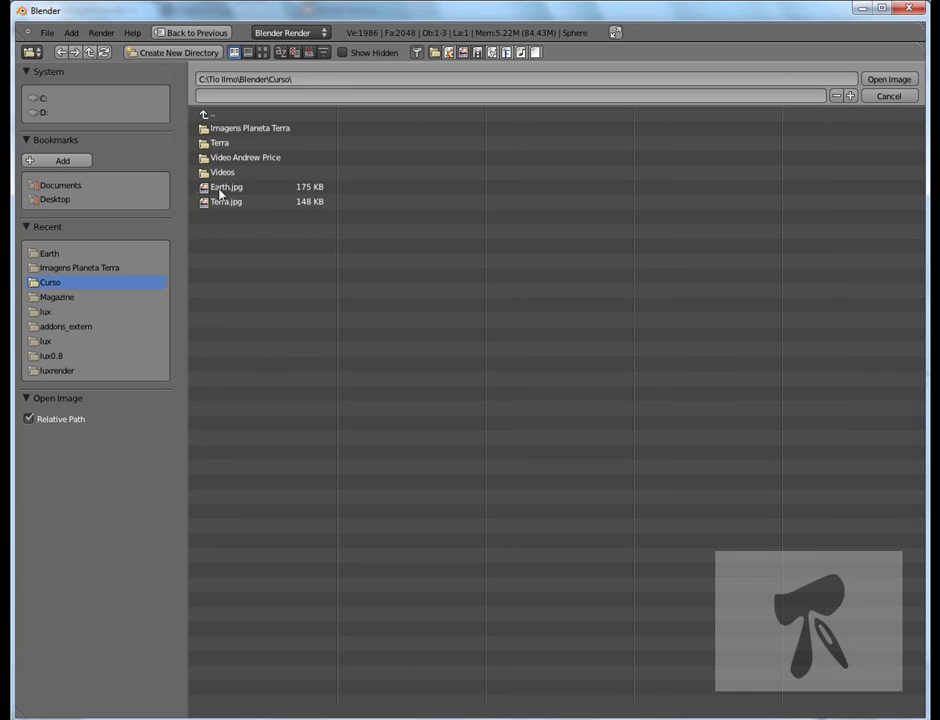
click(223, 130)
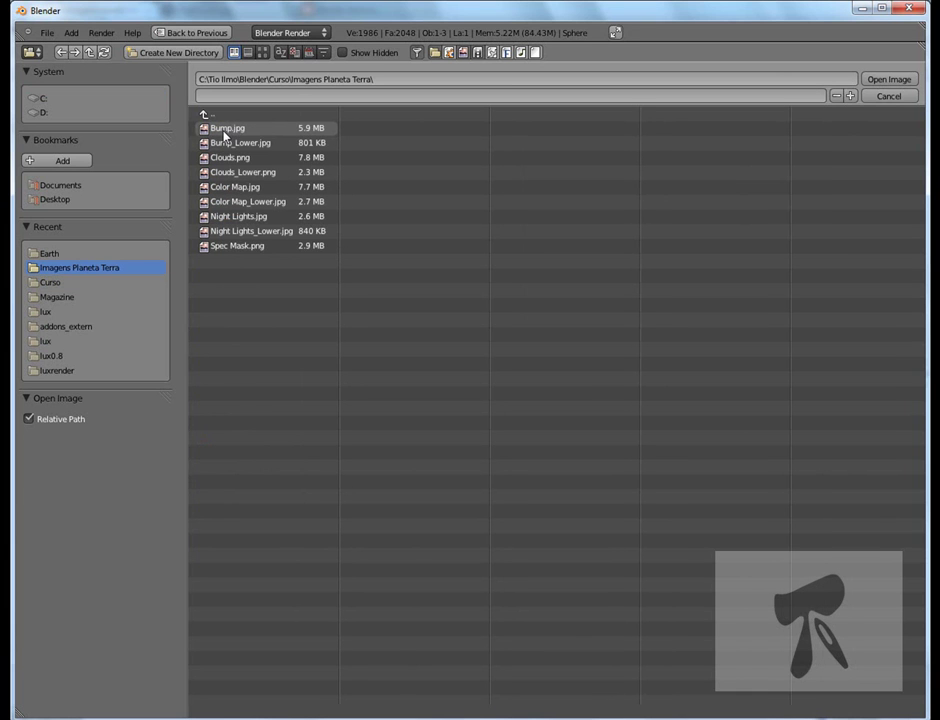
click(221, 133)
click(227, 146)
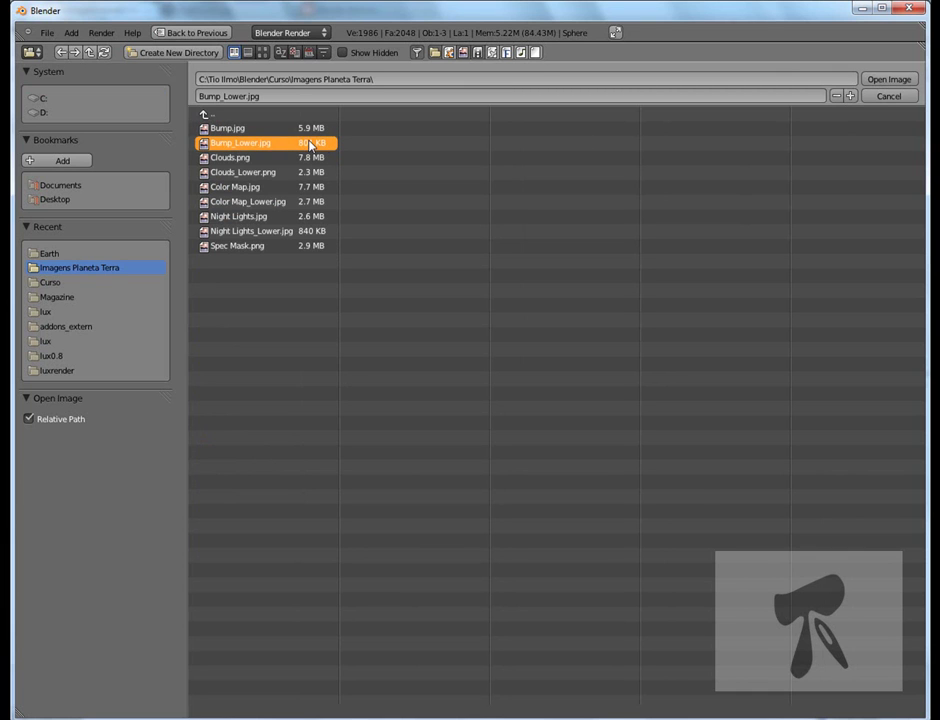
click(886, 79)
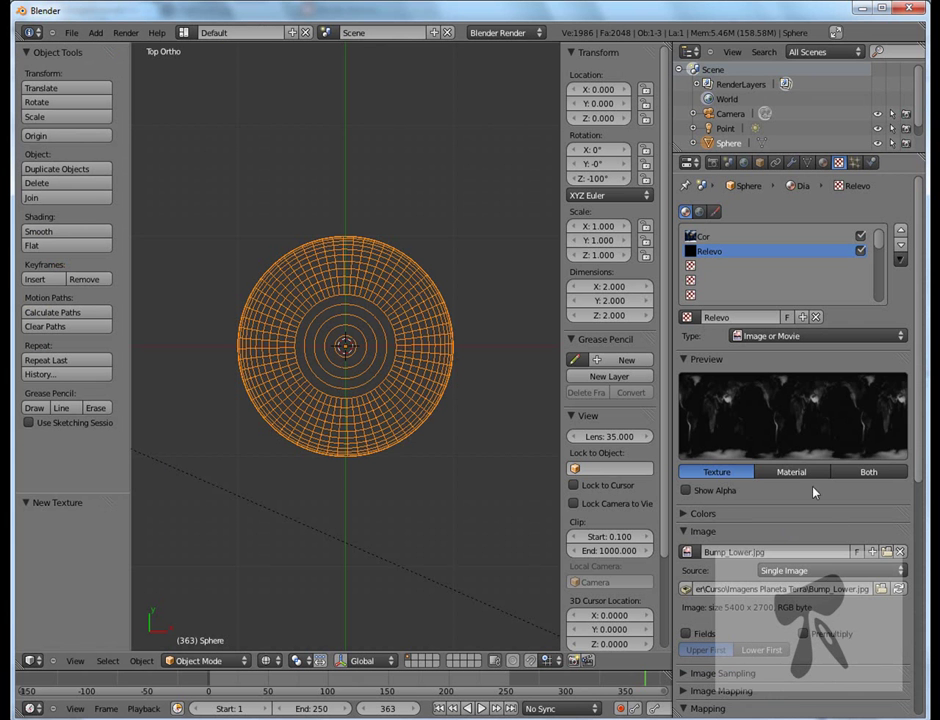
- Set the Relevo texture's mapping projection to Sphere
scroll(808, 440, down, 2)
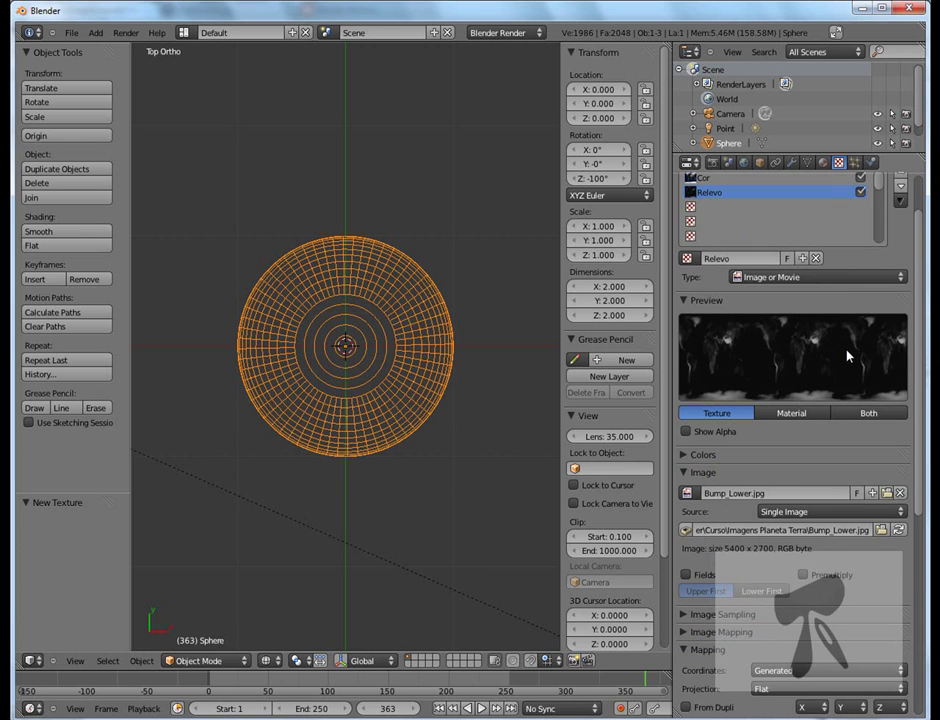
scroll(847, 355, down, 3)
scroll(847, 355, up, 2)
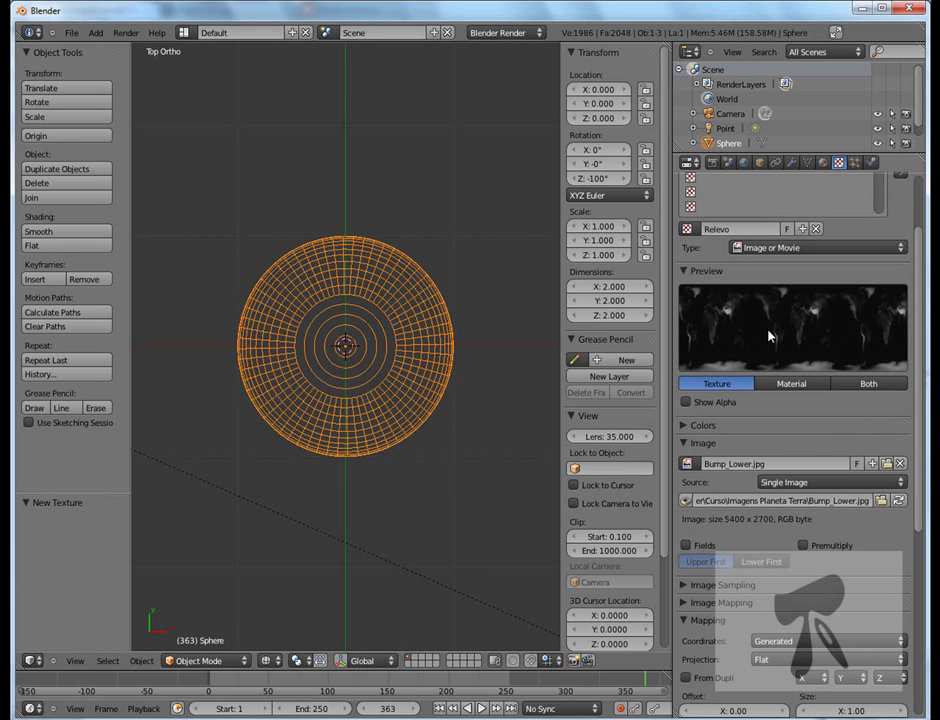
scroll(770, 337, down, 1)
scroll(770, 337, down, 1)
scroll(770, 337, down, 2)
scroll(770, 337, down, 2)
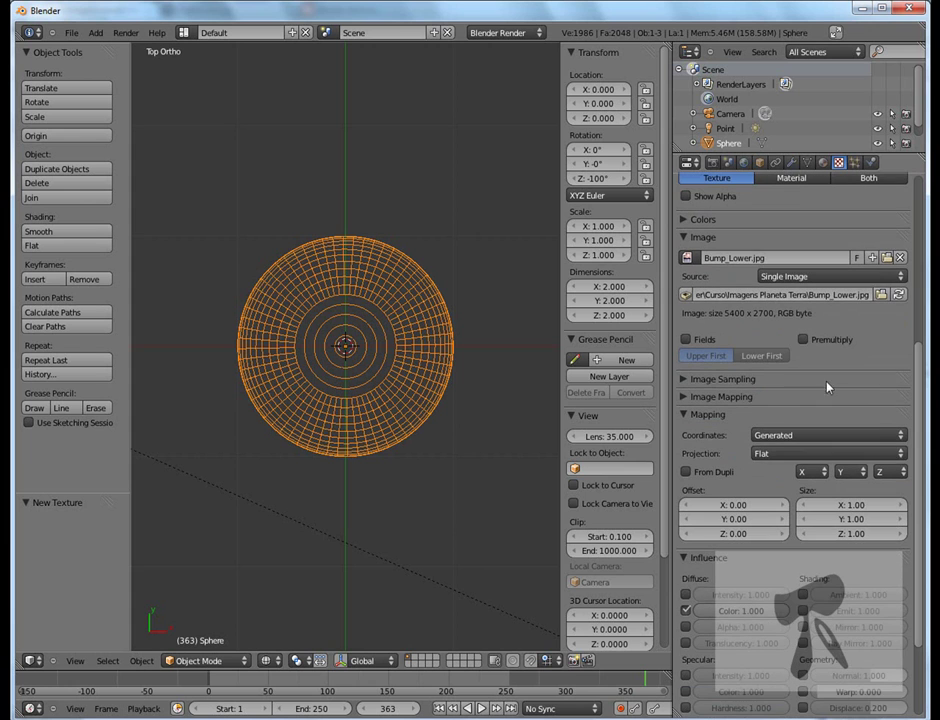
click(897, 453)
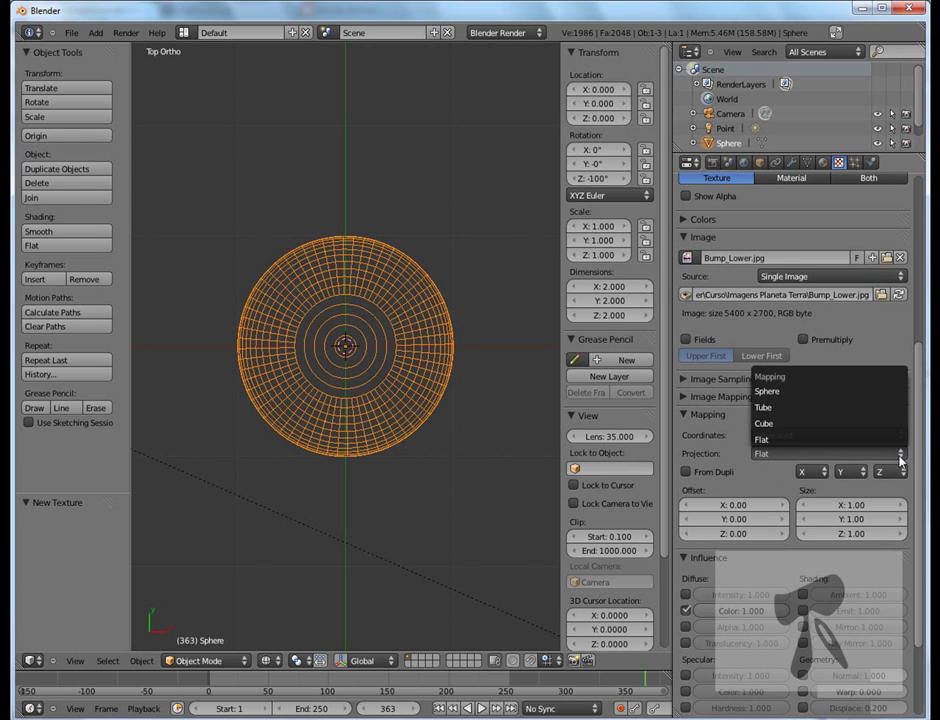
click(800, 391)
- Make Relevo influence Geometry Normal instead of Diffuse Color
scroll(788, 410, down, 1)
scroll(788, 410, down, 2)
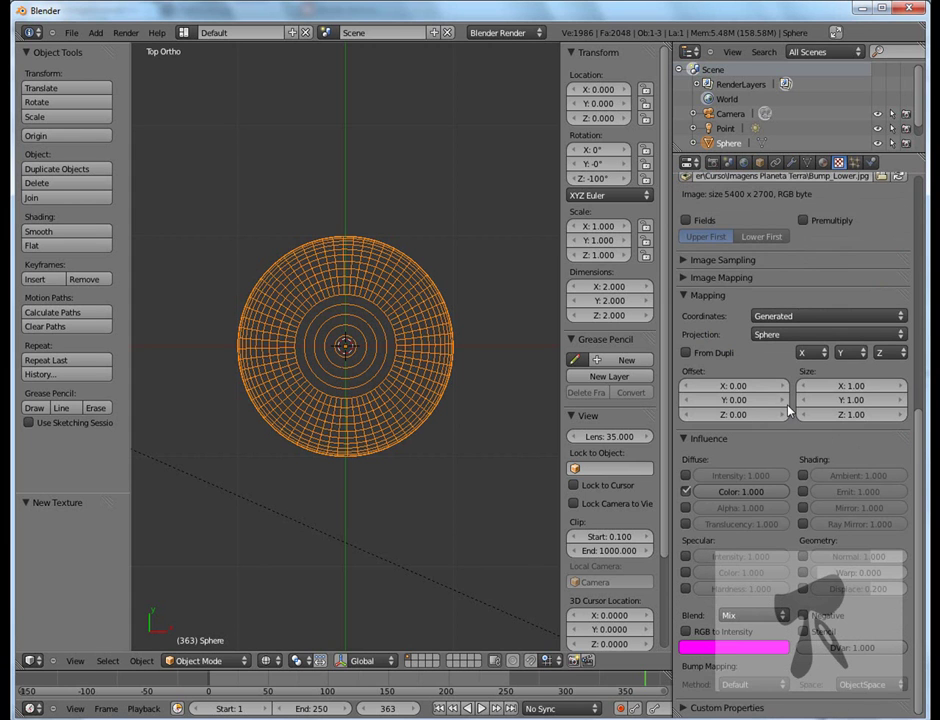
click(686, 492)
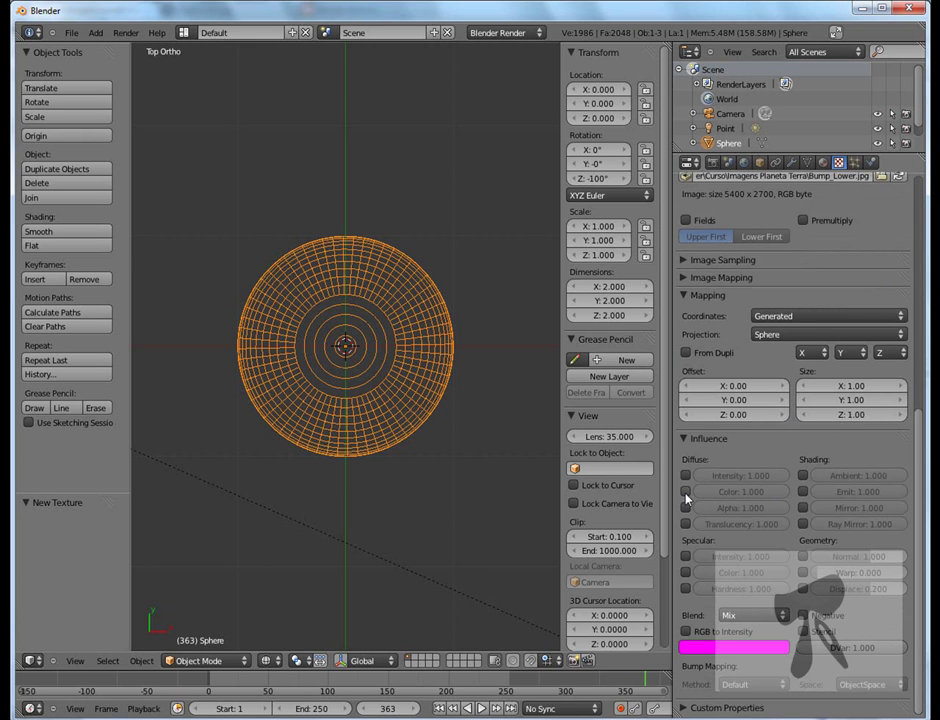
click(804, 557)
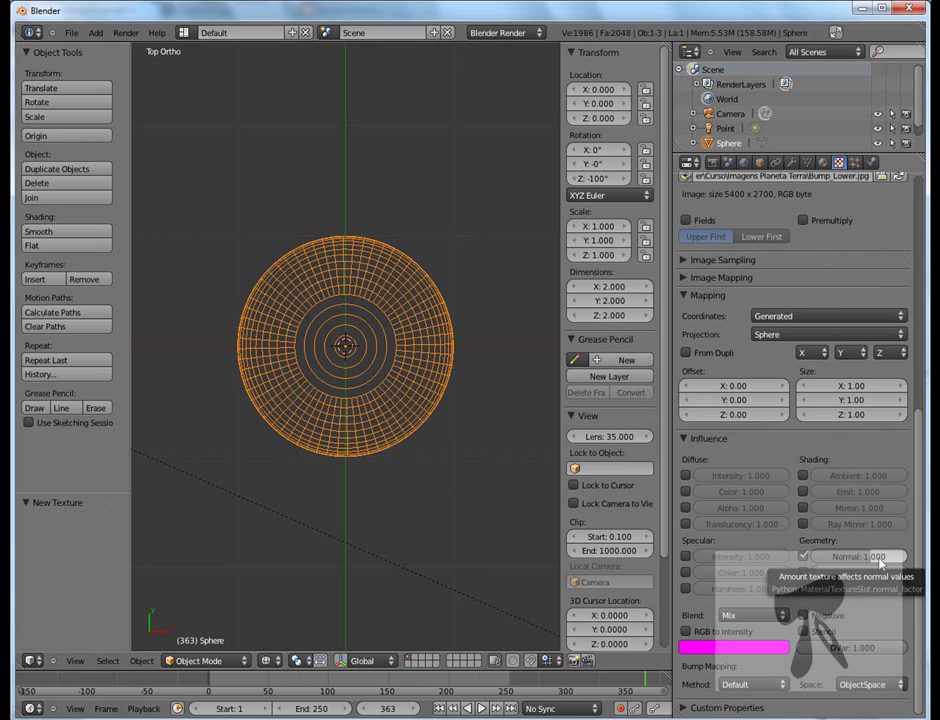
- Set Relevo's Normal influence to -0.200 and enable RGB to Intensity
click(878, 557)
key(BackSpace)
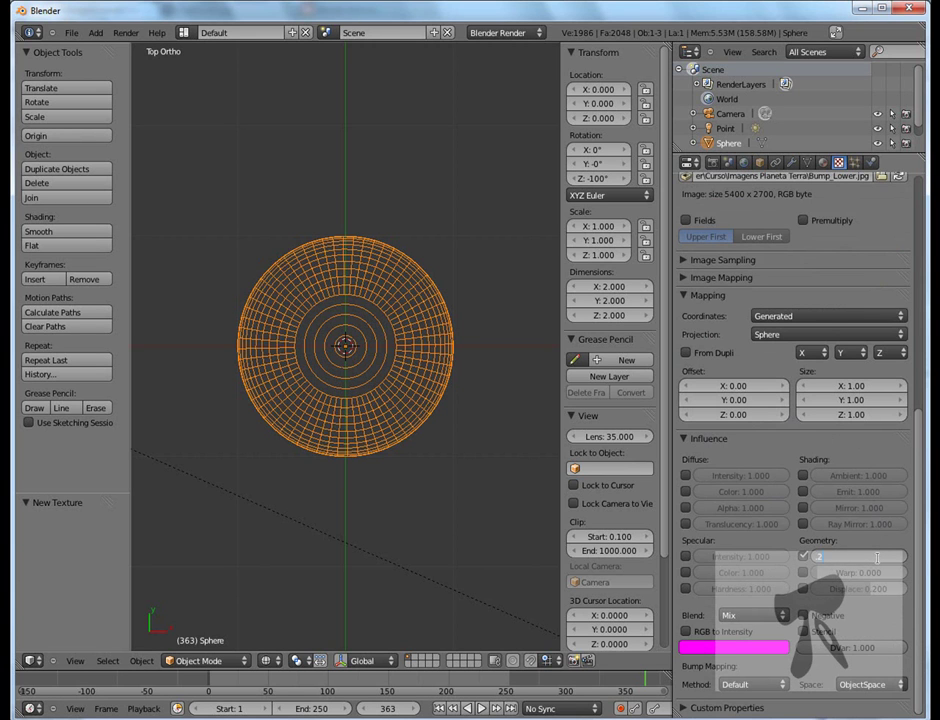
text(0.2)
key(Return)
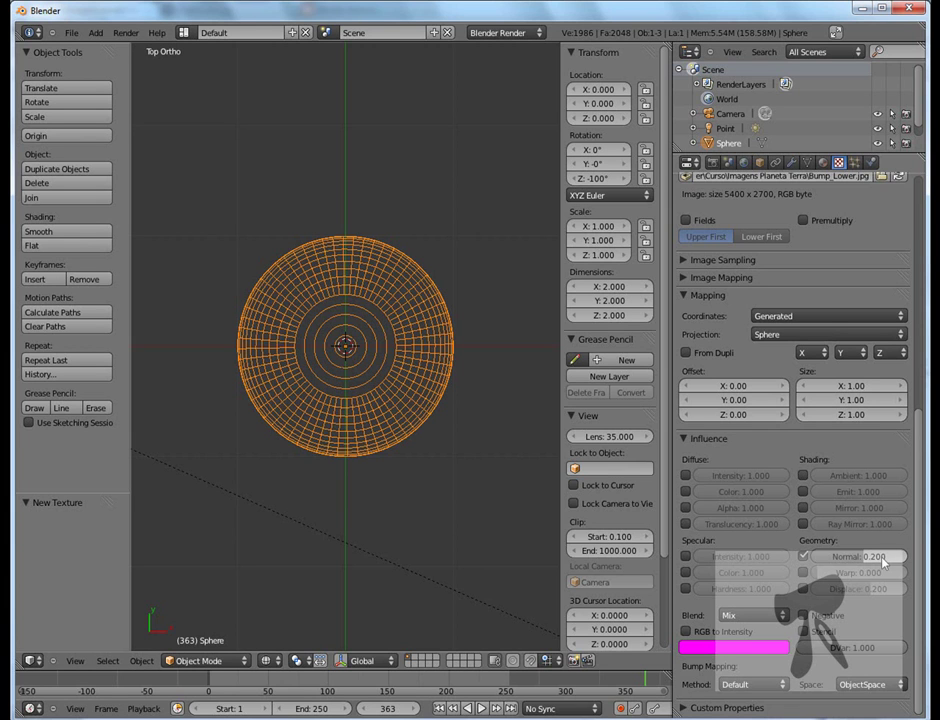
click(866, 557)
drag(822, 557, 893, 557)
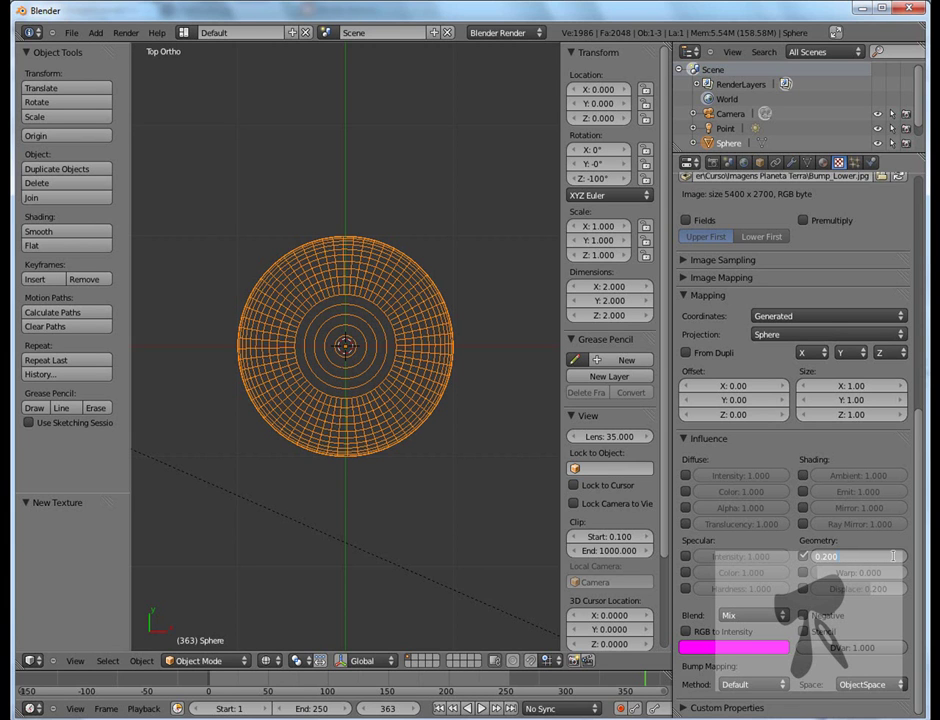
text(-0.2)
key(Return)
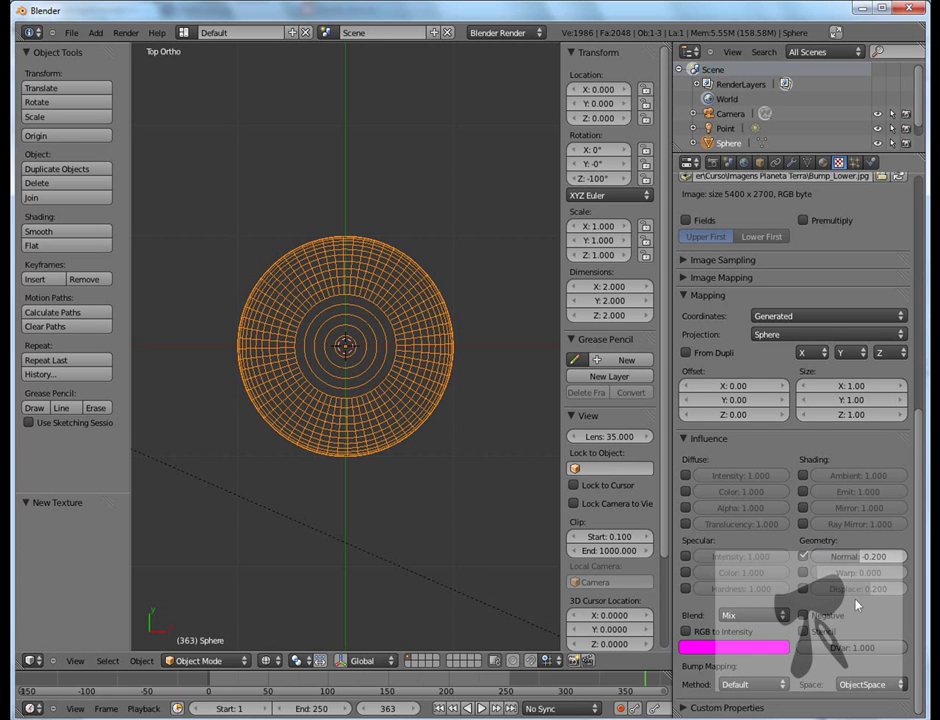
click(685, 631)
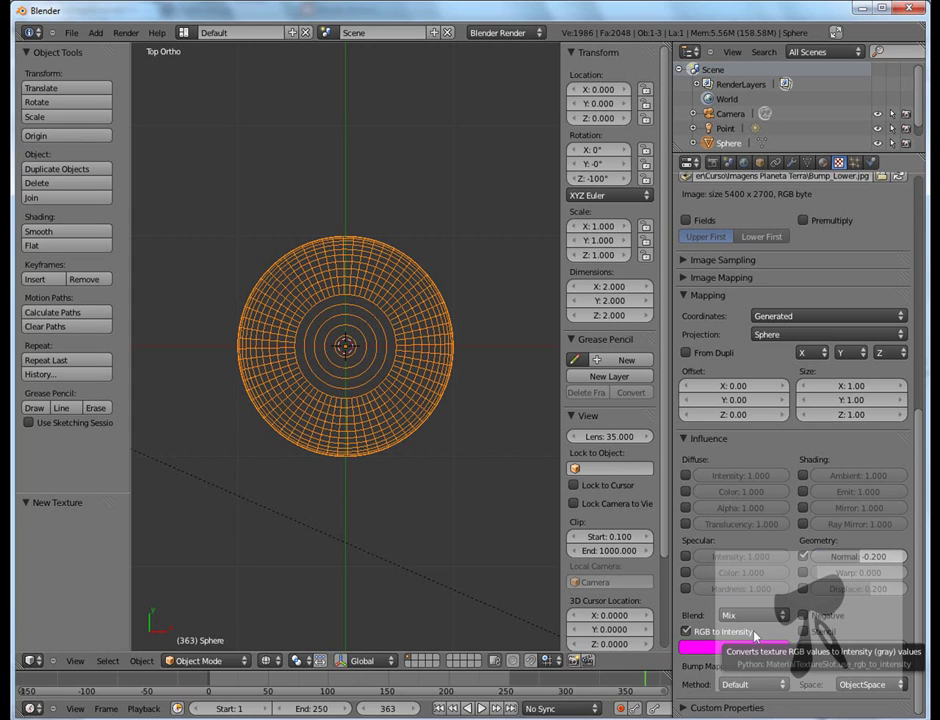
- Render the Earth to check the bump relief, then close the render window
key(F12)
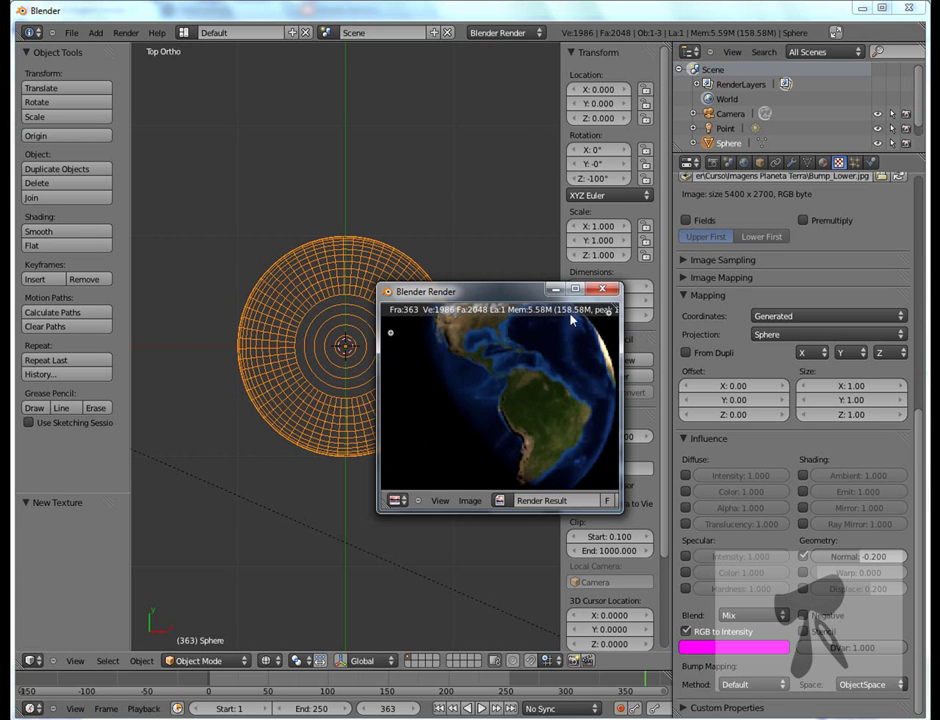
scroll(525, 485, down, 1)
scroll(525, 485, up, 2)
scroll(538, 468, up, 1)
scroll(538, 468, down, 1)
click(600, 290)
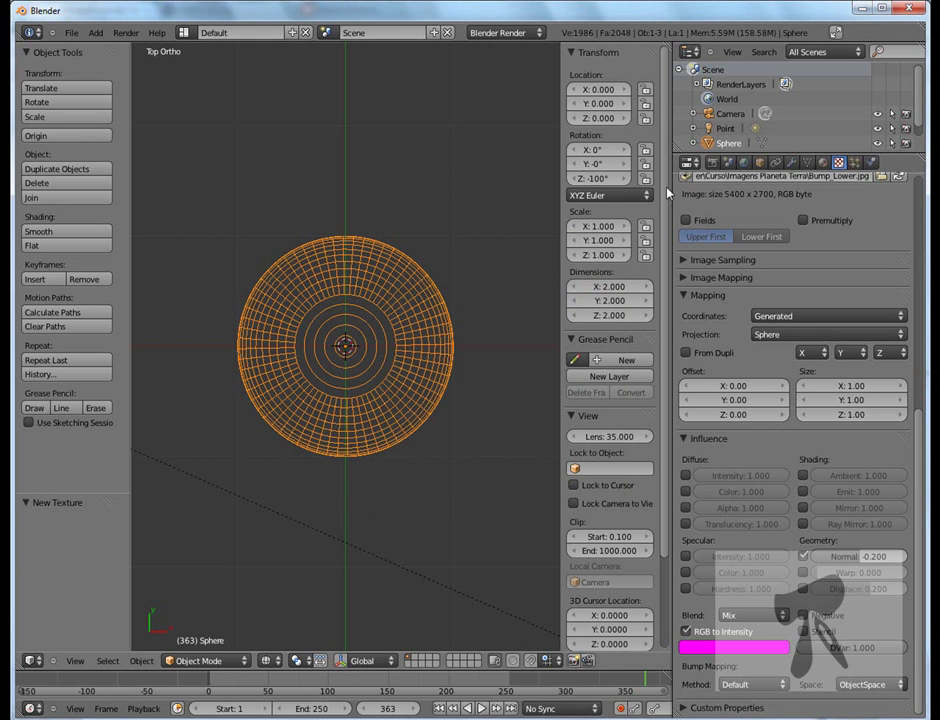
- Set the render display to Image Editor in the render settings
click(712, 162)
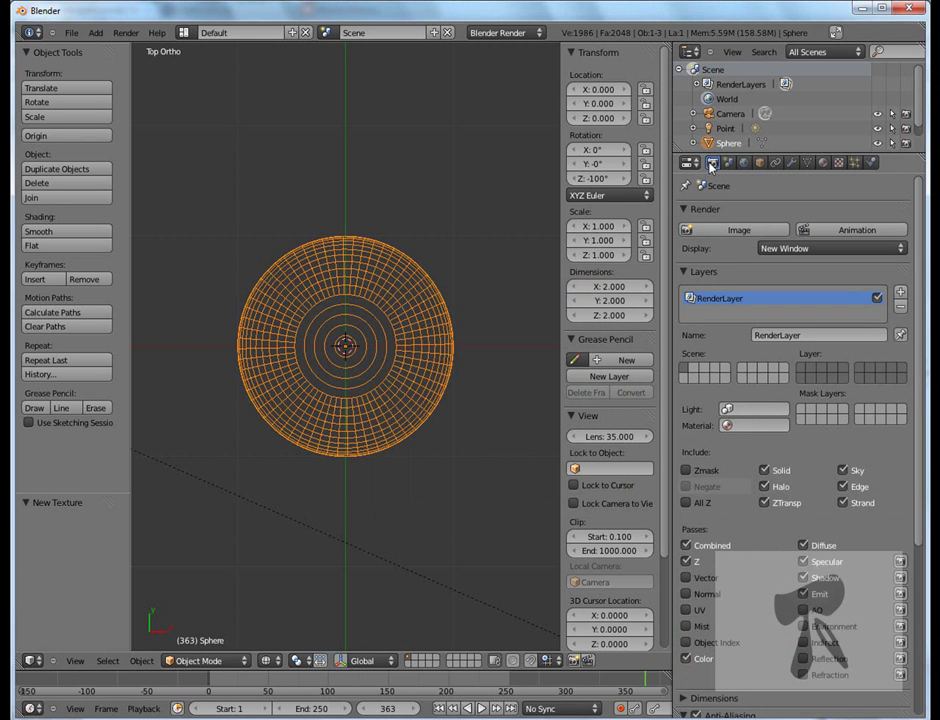
click(900, 248)
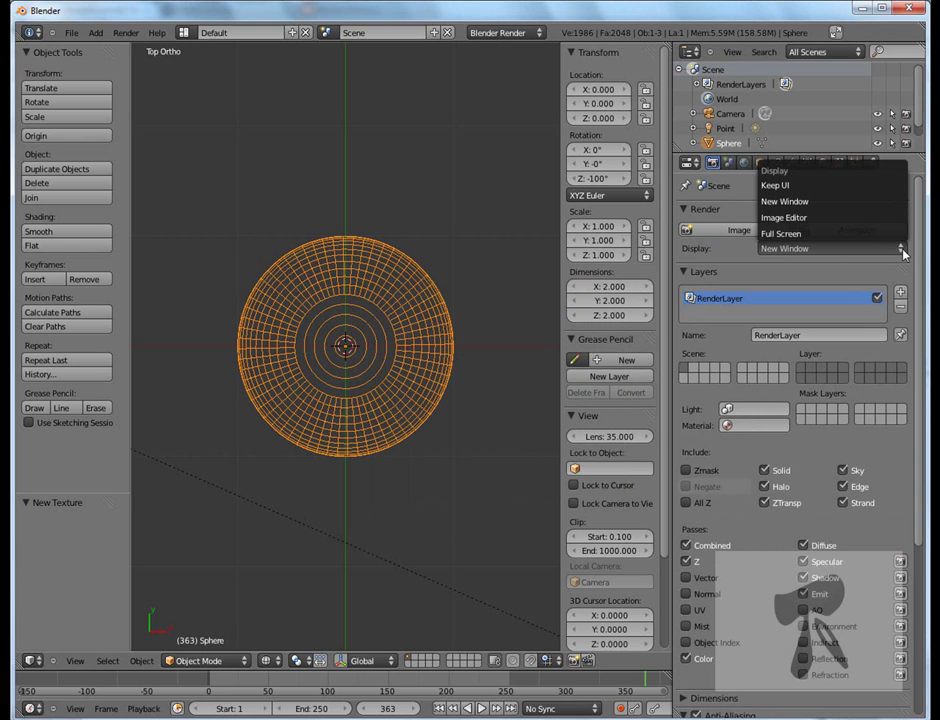
click(797, 219)
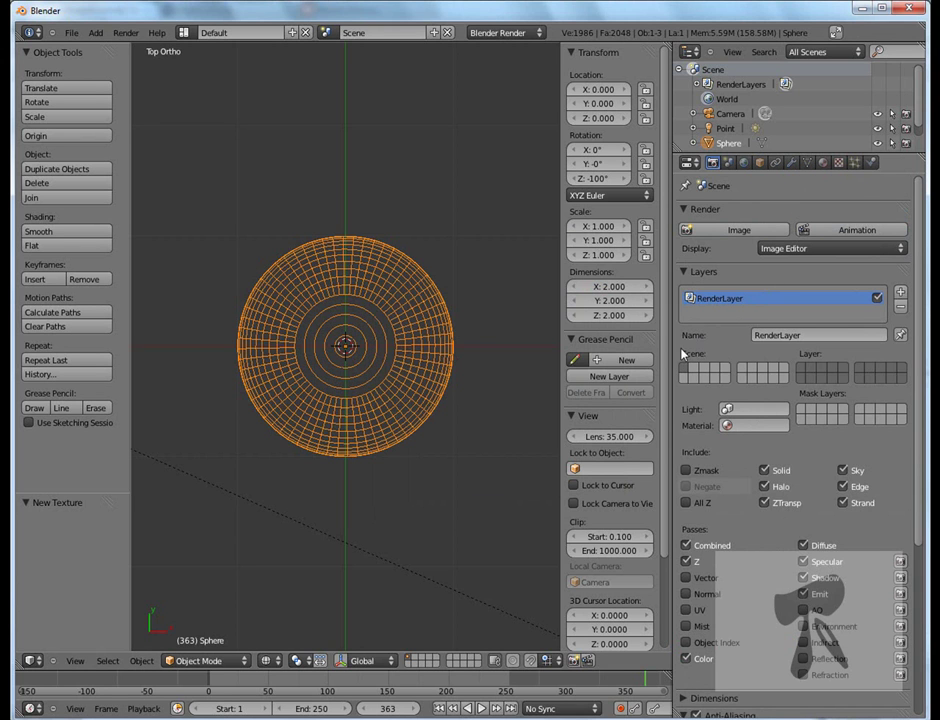
- Set the render resolution to 1280 x 960 and render the globe
click(688, 272)
click(683, 290)
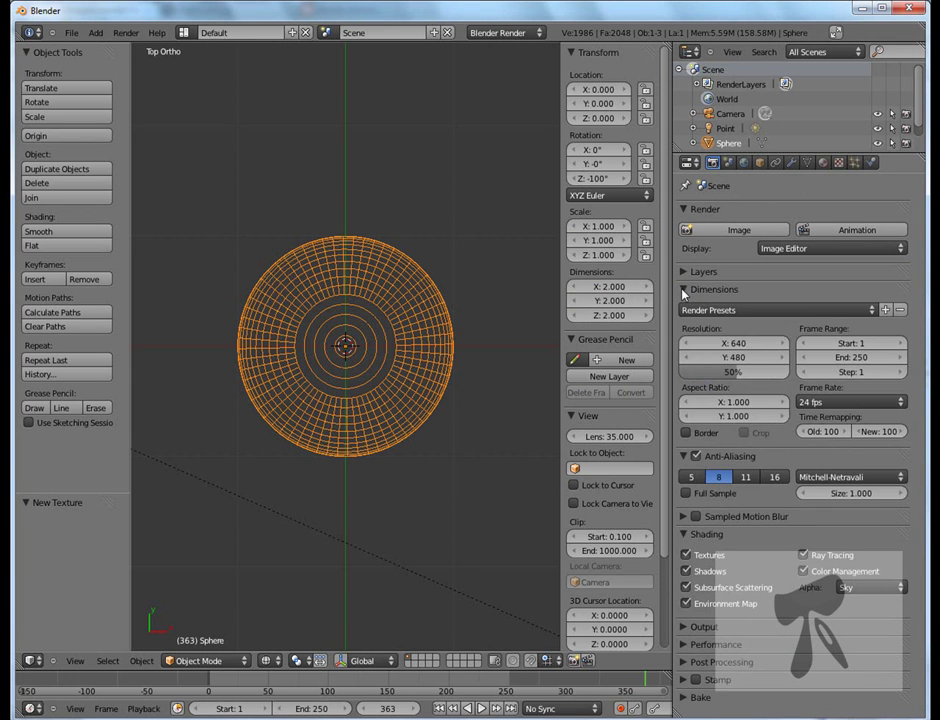
click(736, 345)
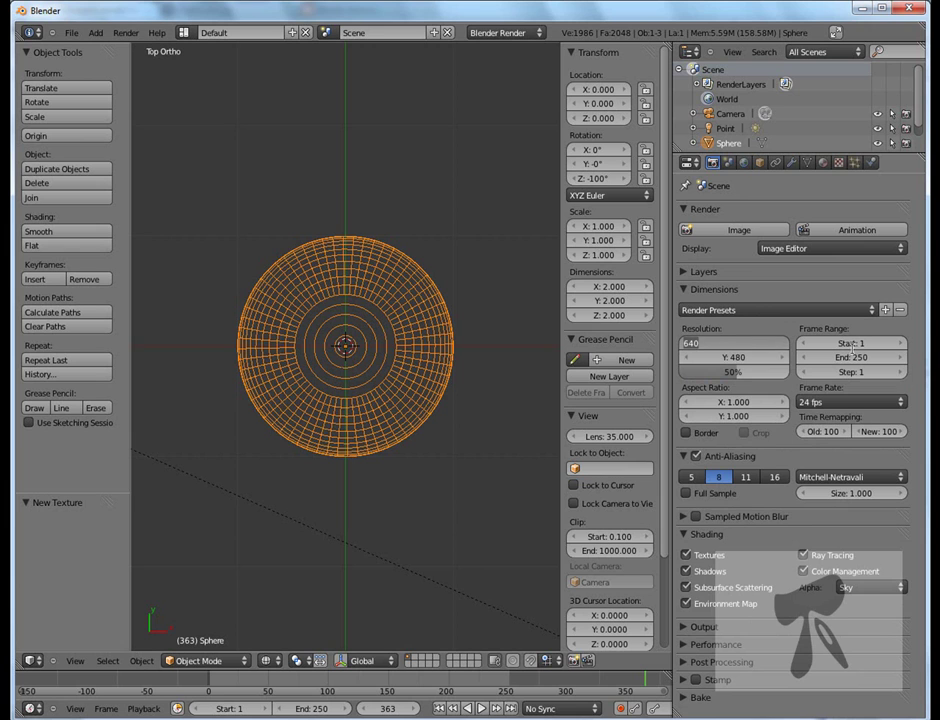
text(1280)
key(Return)
click(770, 357)
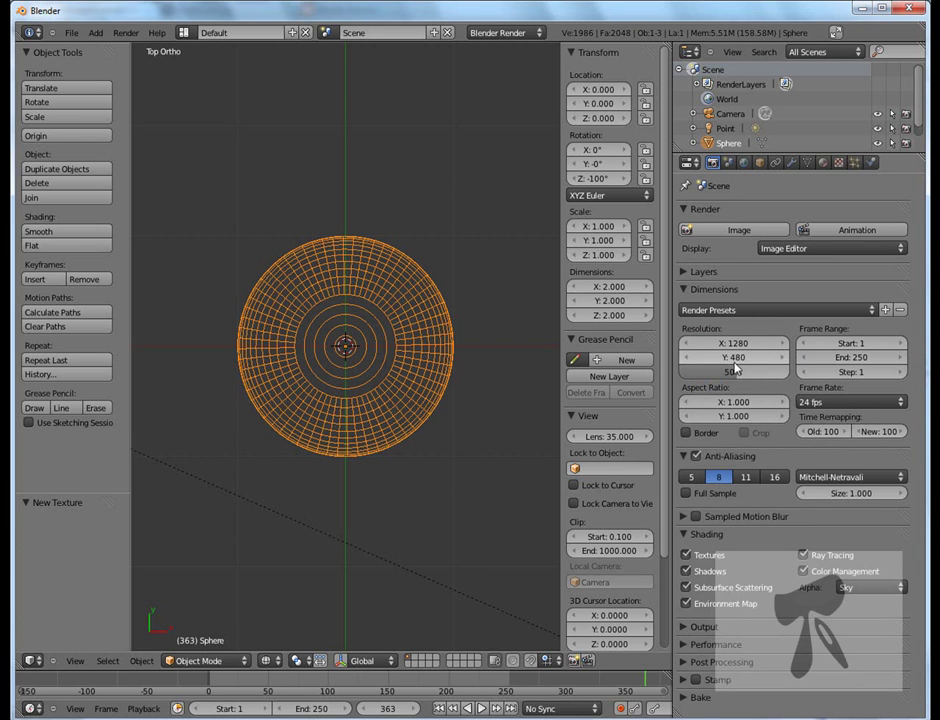
key(BackSpace)
text(960)
key(Return)
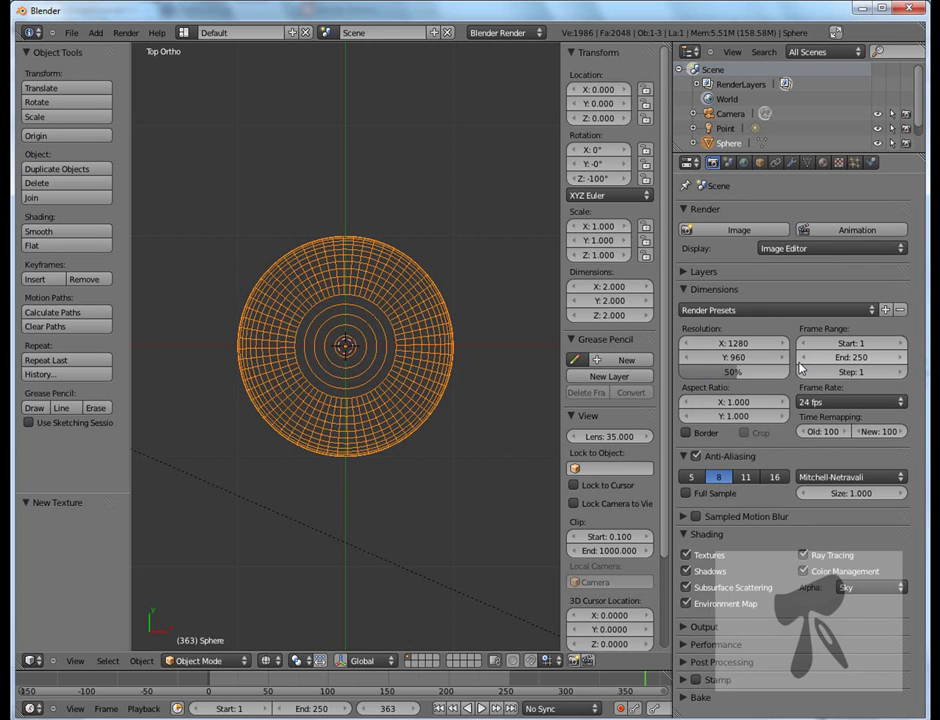
key(F12)
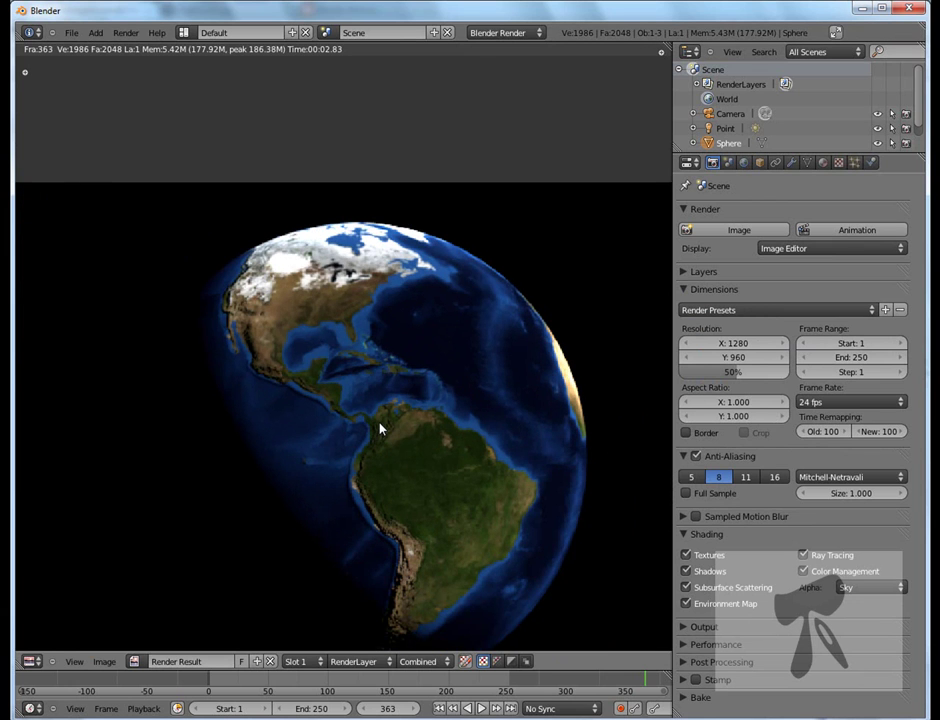
- Switch the image editor to the empty render Slot 2
scroll(380, 430, down, 1)
scroll(402, 468, down, 1)
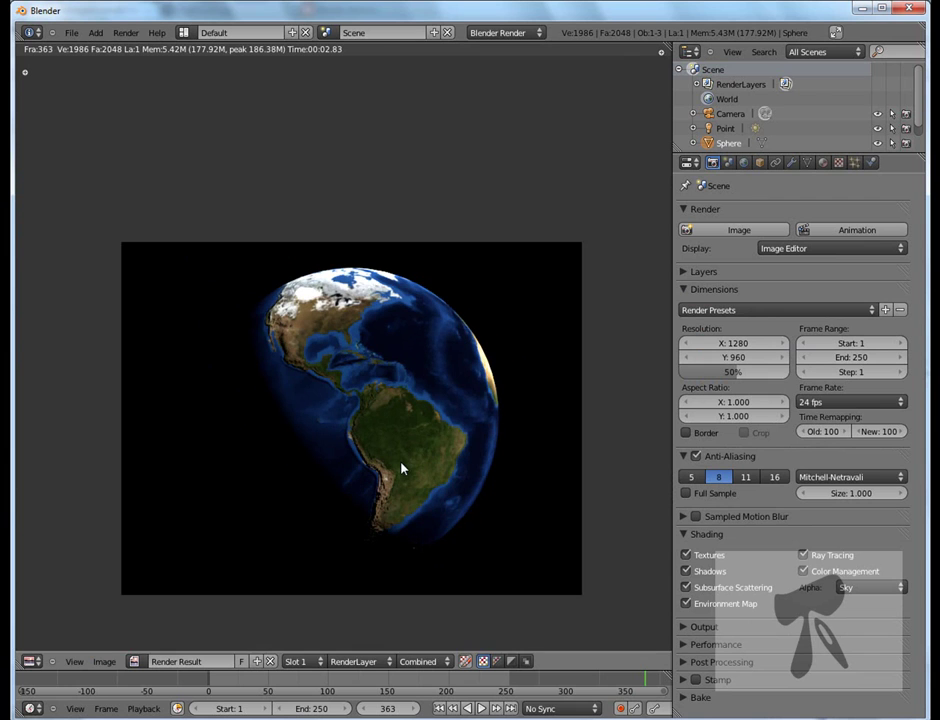
click(320, 663)
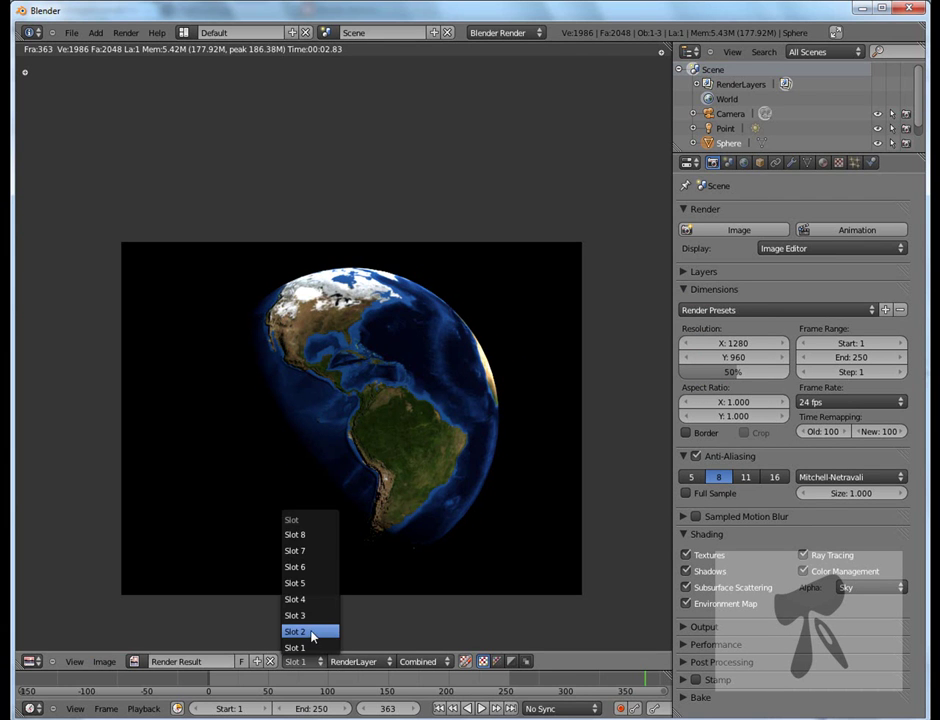
click(313, 632)
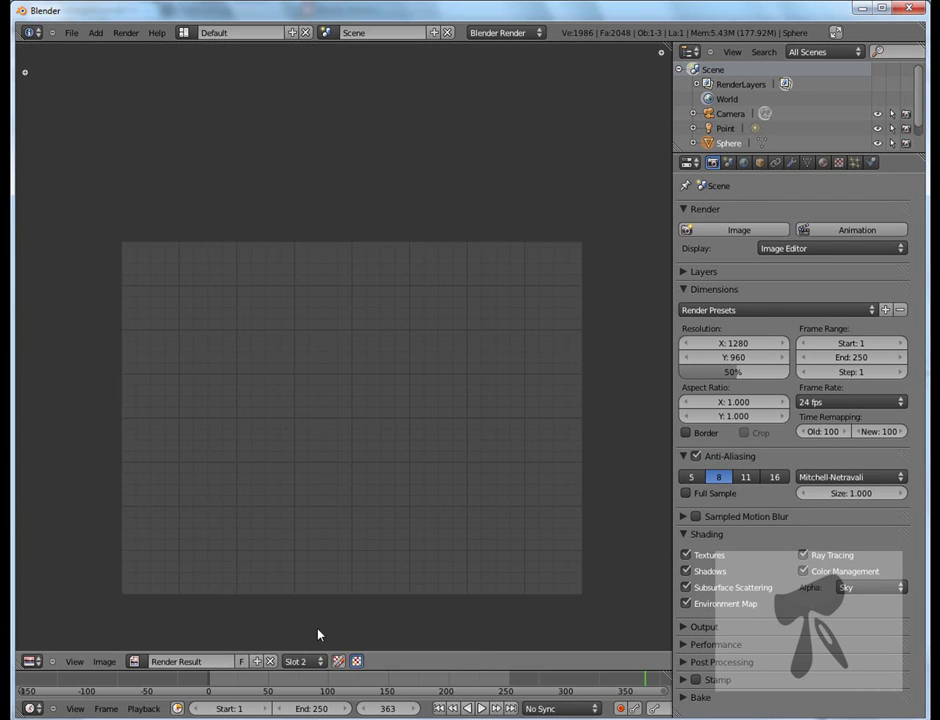
- Disable the Relevo bump texture and render the Earth without bump
click(840, 163)
scroll(829, 231, up, 3)
scroll(829, 231, up, 3)
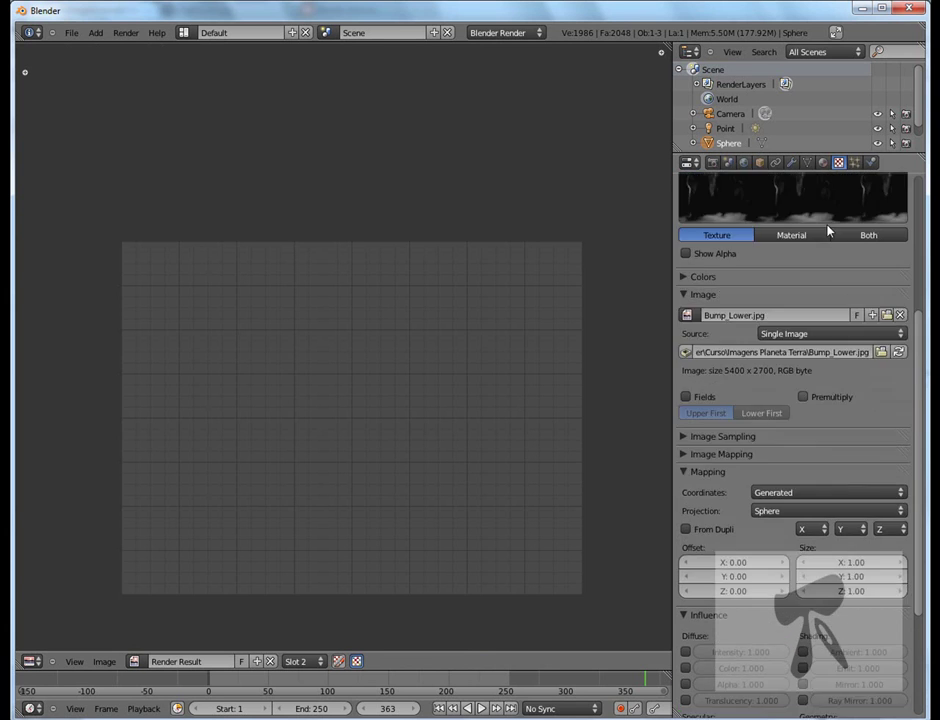
scroll(827, 231, up, 4)
click(859, 251)
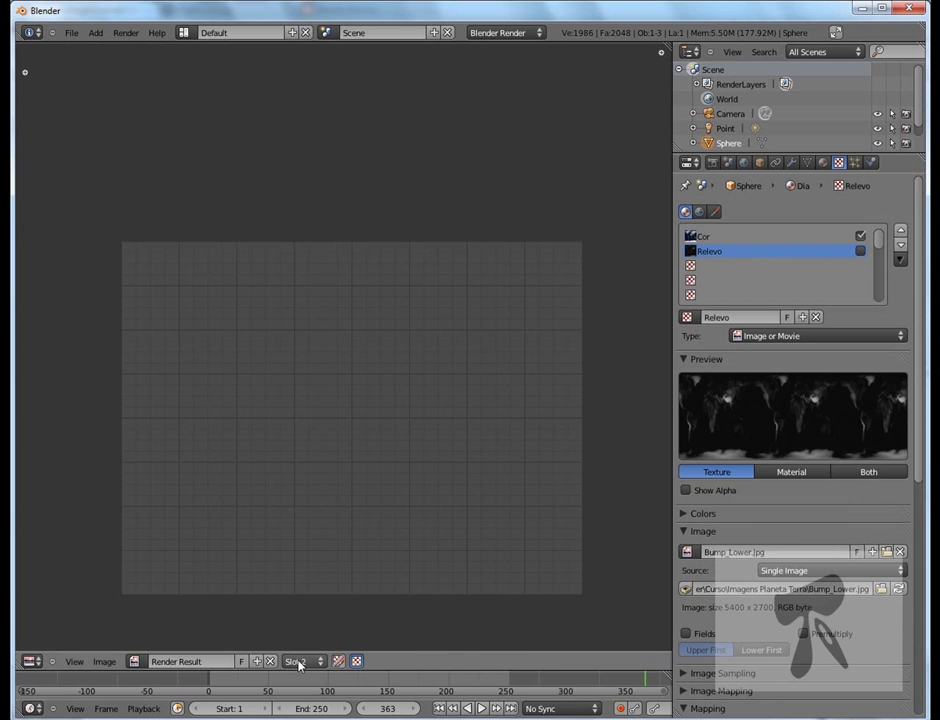
key(F12)
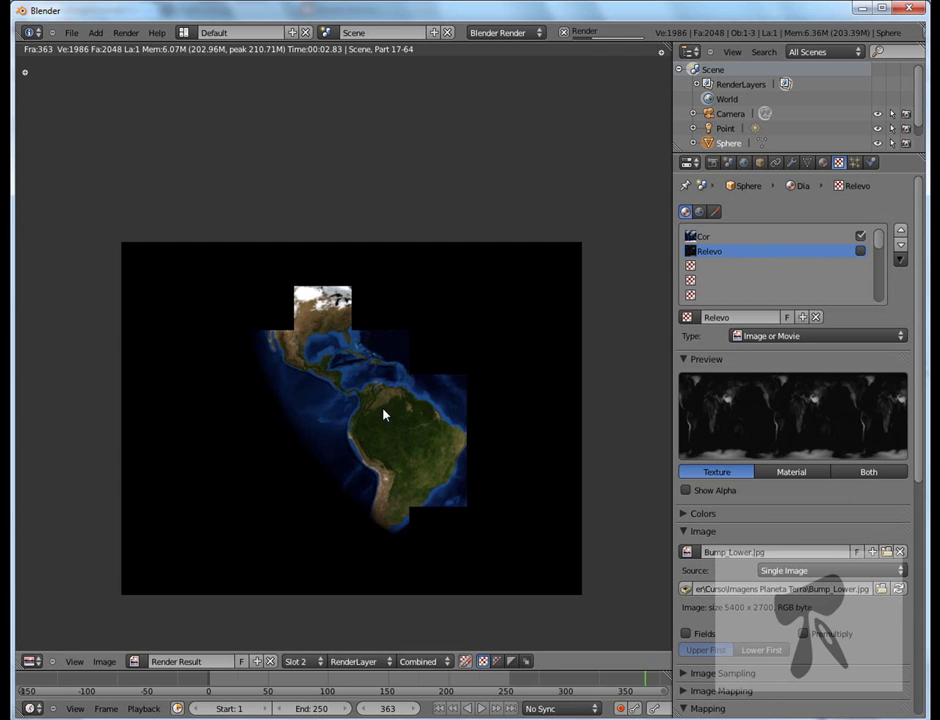
- Switch back to the Slot 1 render to compare with and without bump
scroll(408, 540, up, 5)
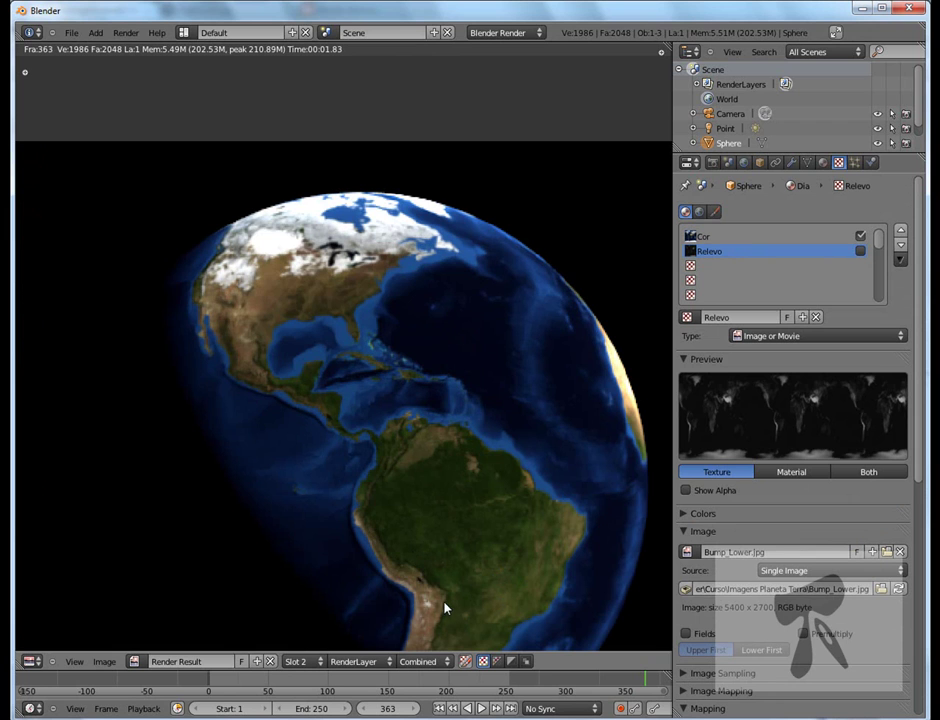
scroll(447, 550, down, 1)
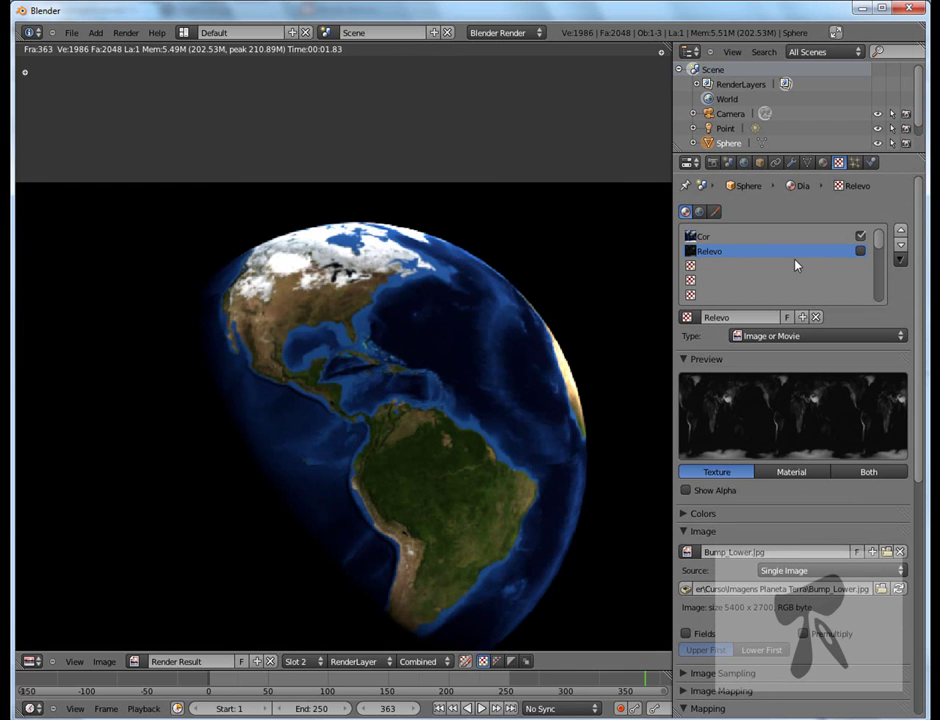
click(314, 666)
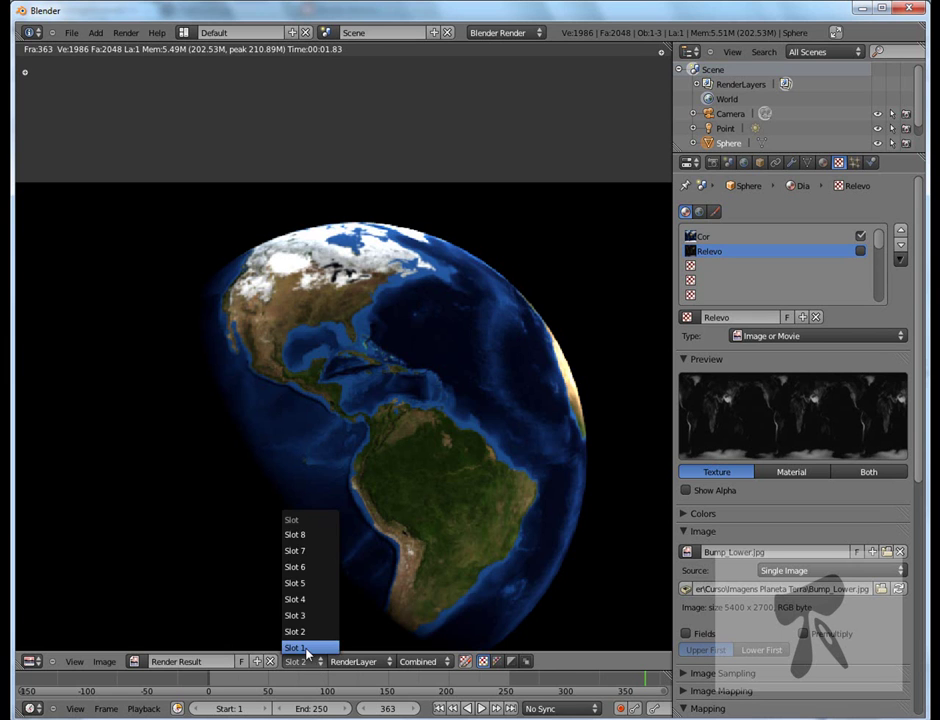
click(300, 647)
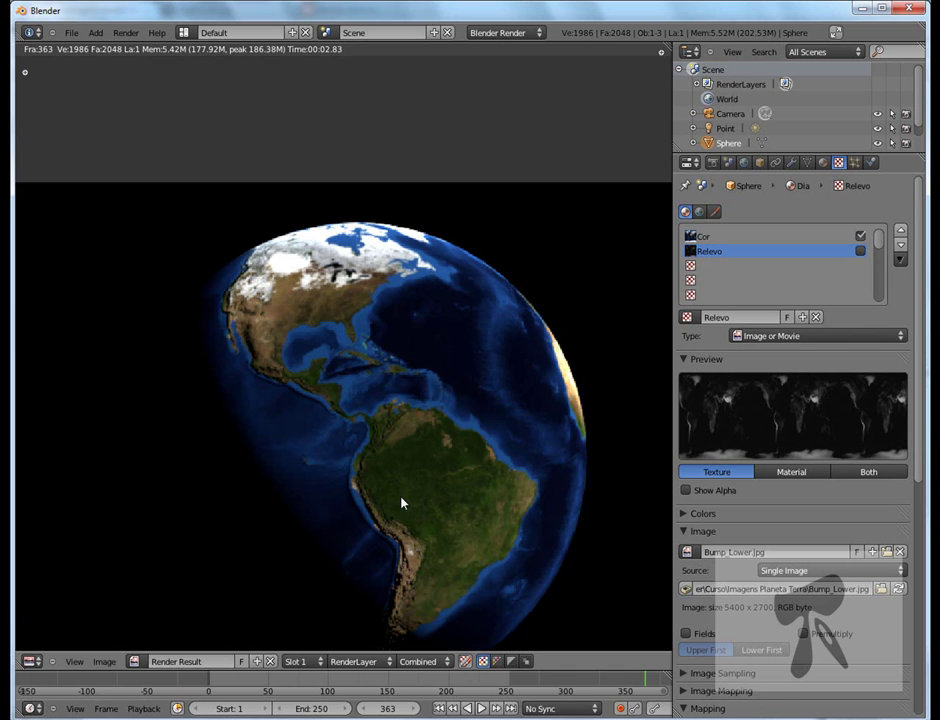
- Create a new texture in the third slot named 'Reflexo' with type Image or Movie
click(694, 266)
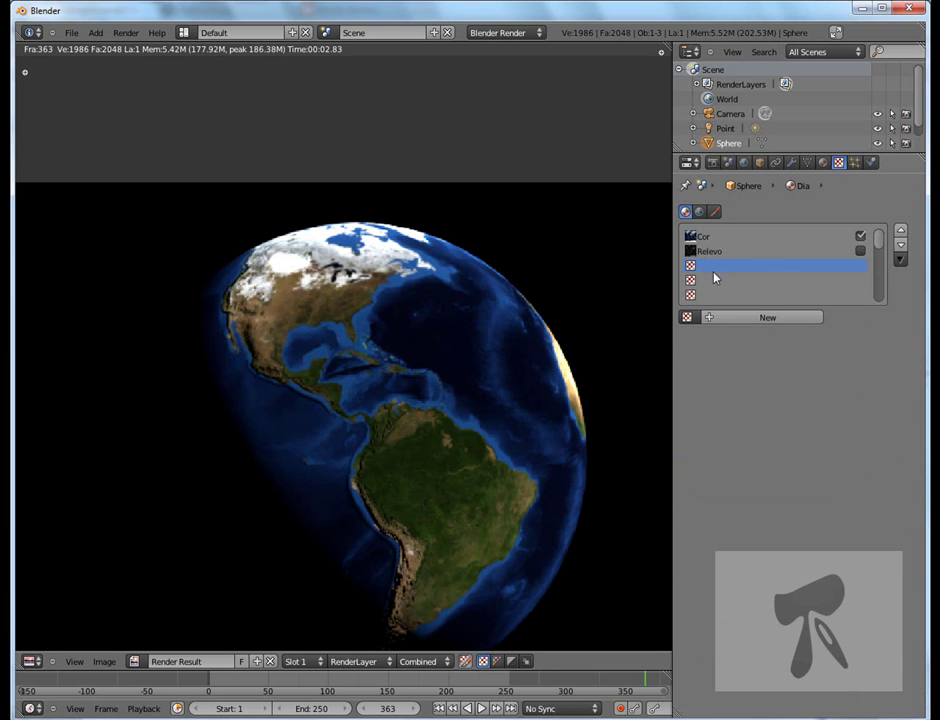
click(768, 318)
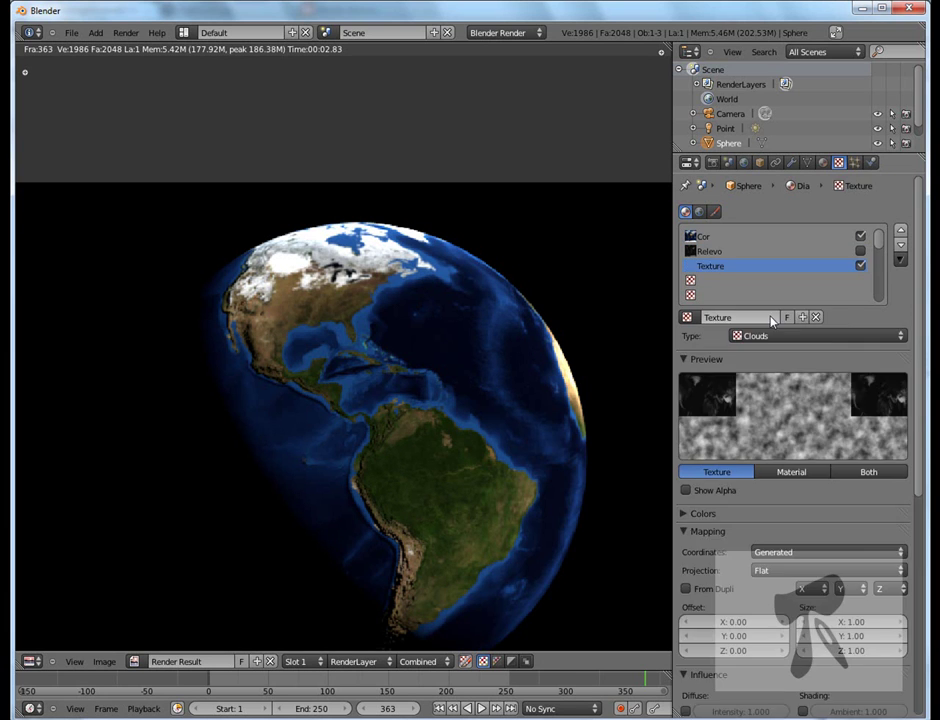
click(719, 317)
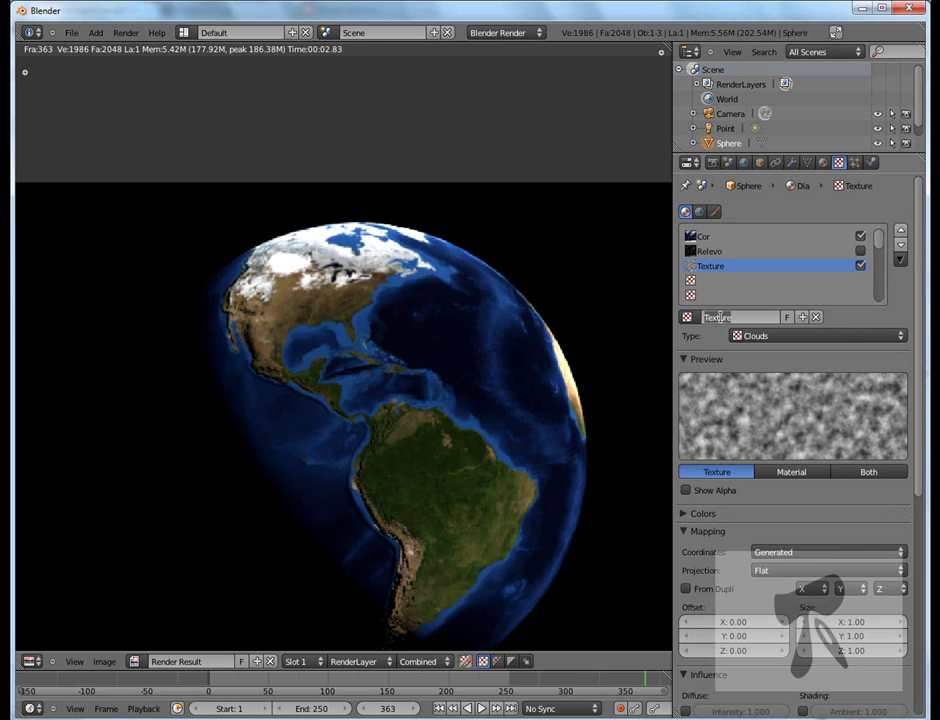
text(Reflexo)
key(Return)
click(900, 335)
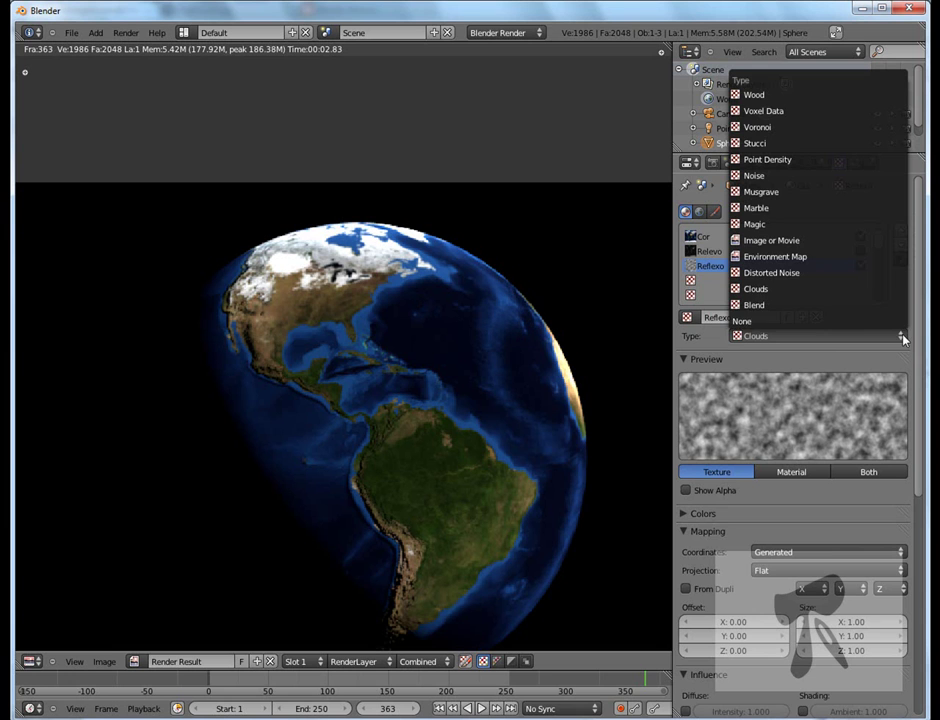
click(801, 242)
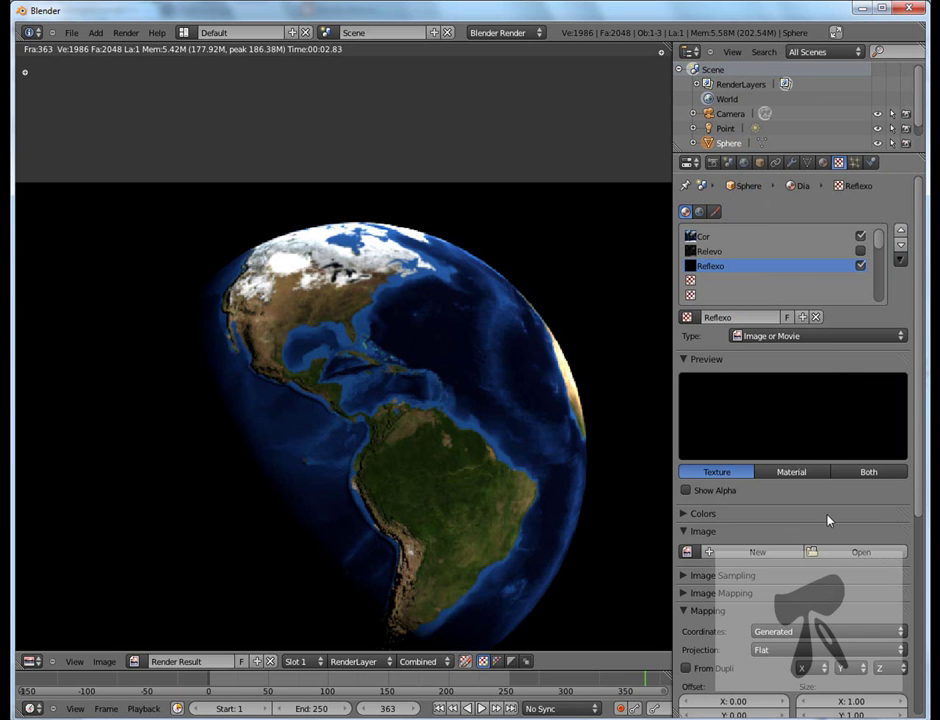
- Load Spec Mask.png from Blender\Curso\Imagens Planeta Terra as Reflexo's image
click(863, 553)
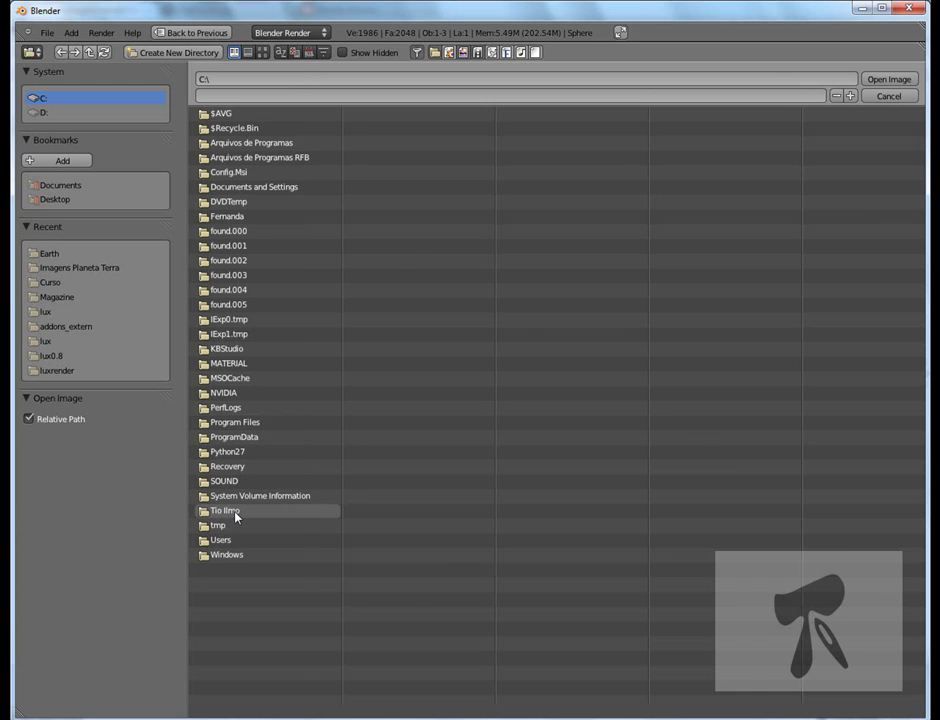
click(230, 511)
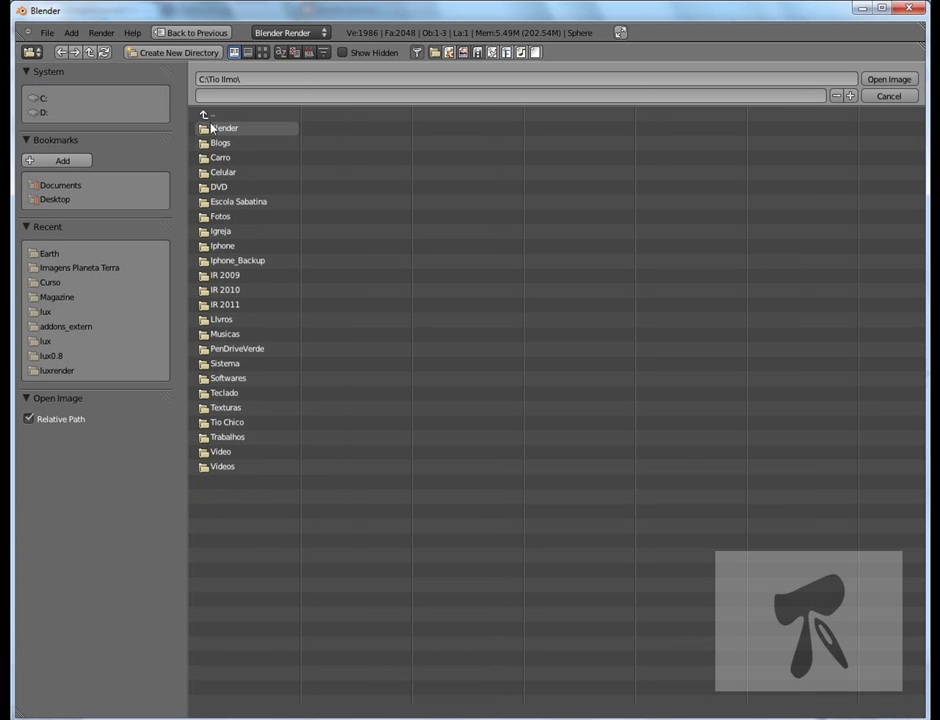
click(213, 128)
click(215, 231)
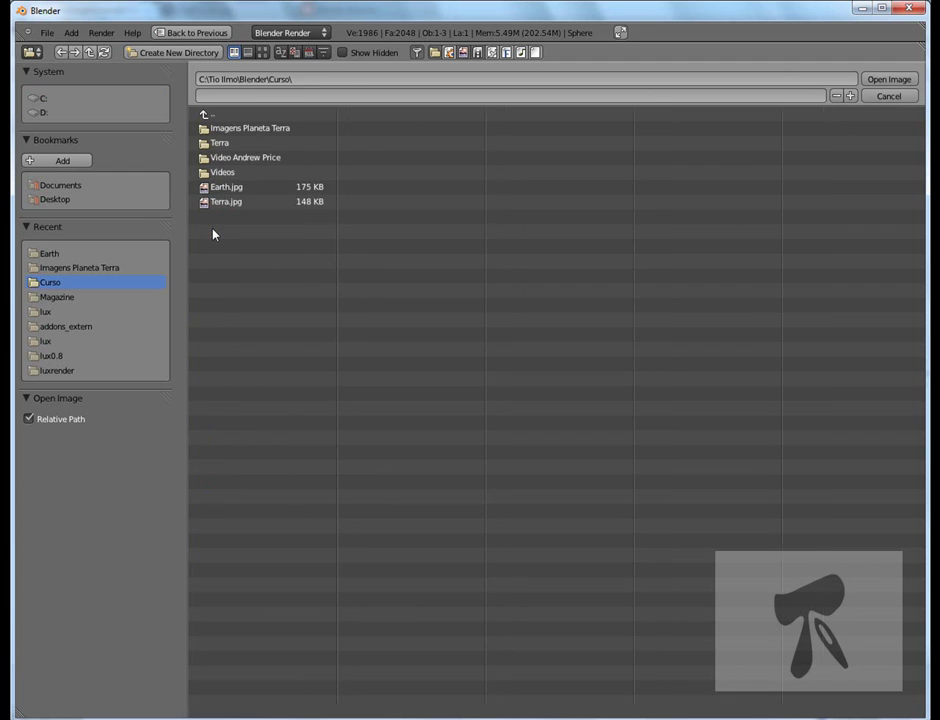
click(218, 130)
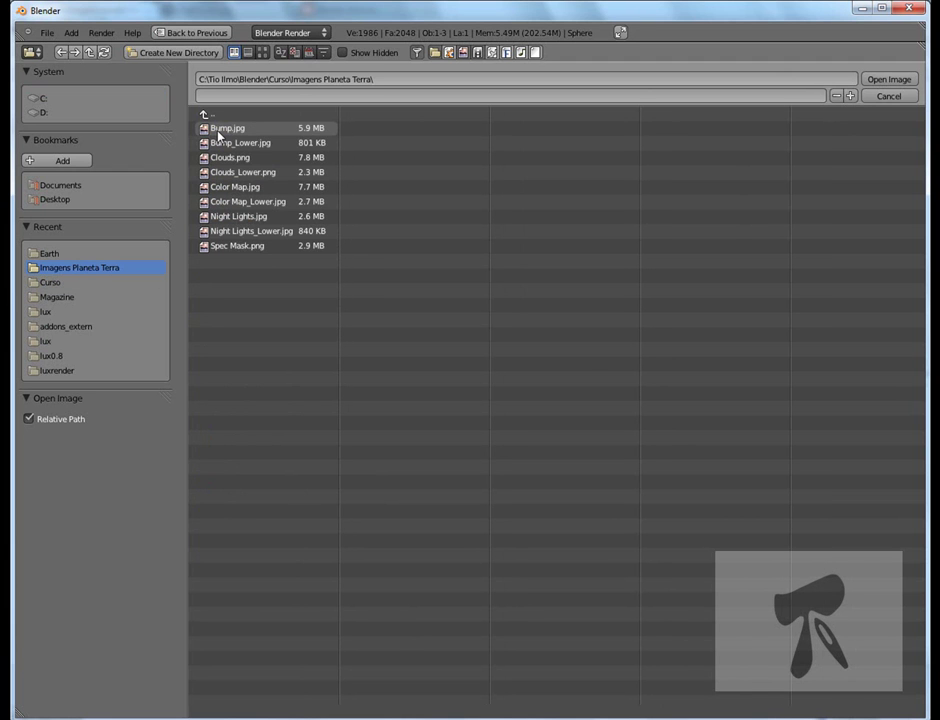
click(230, 246)
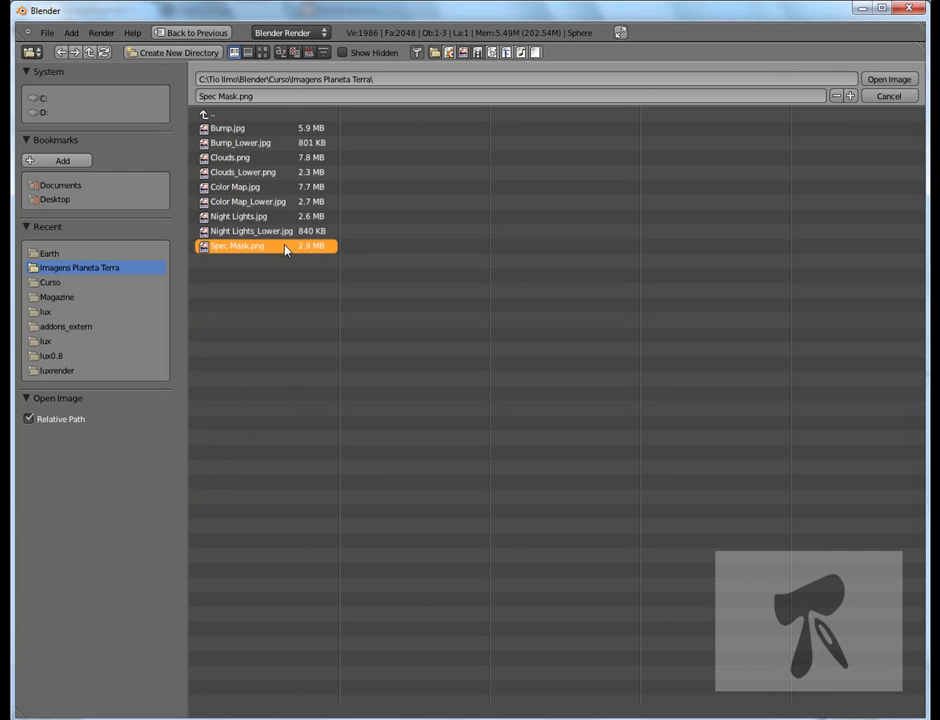
click(884, 81)
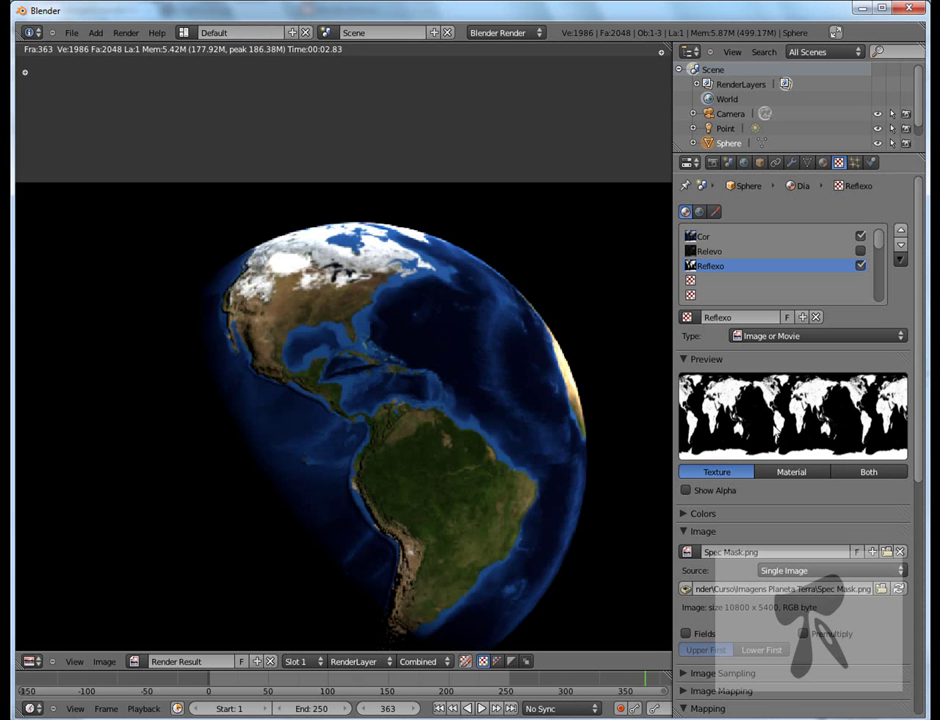
- Make Reflexo drive Specular Intensity at 0.500 instead of Diffuse Color
scroll(790, 400, down, 2)
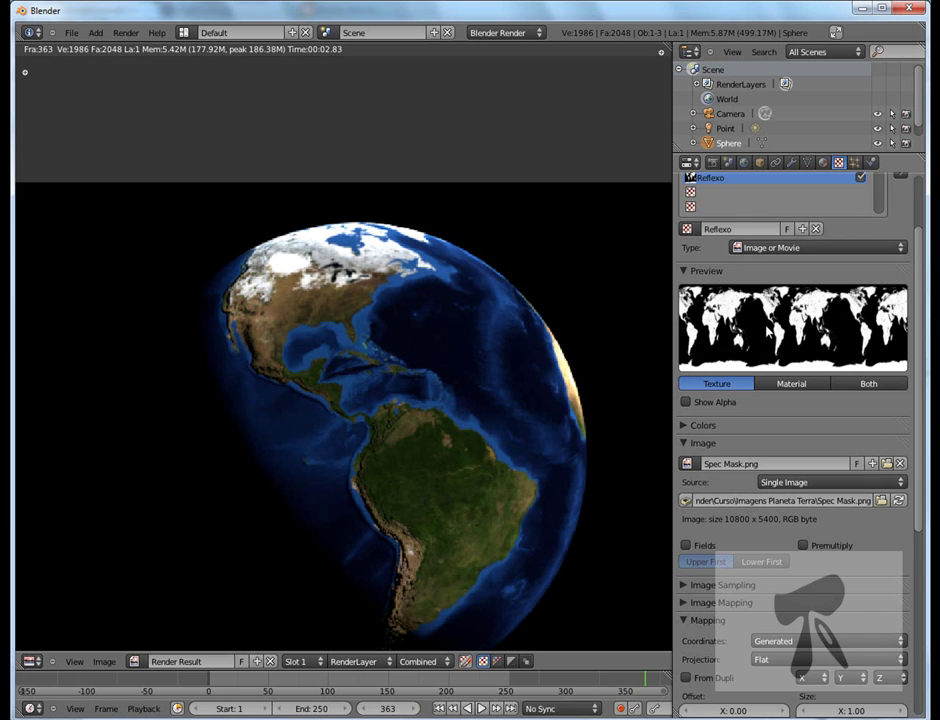
scroll(766, 335, down, 2)
scroll(767, 331, down, 3)
scroll(767, 331, down, 3)
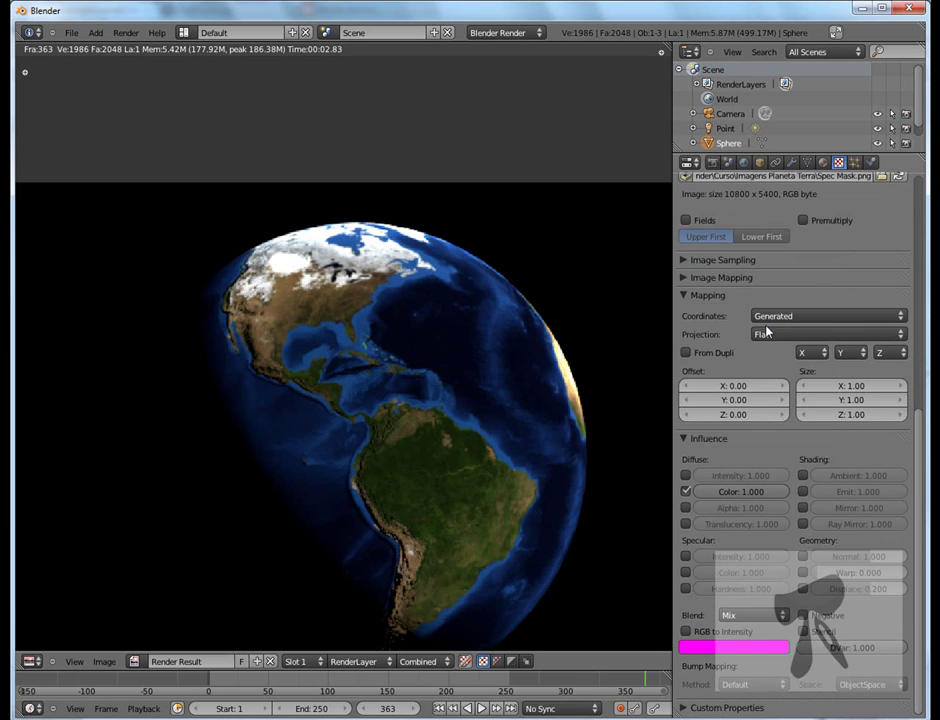
click(686, 492)
click(686, 556)
click(752, 558)
key(BackSpace)
text(5)
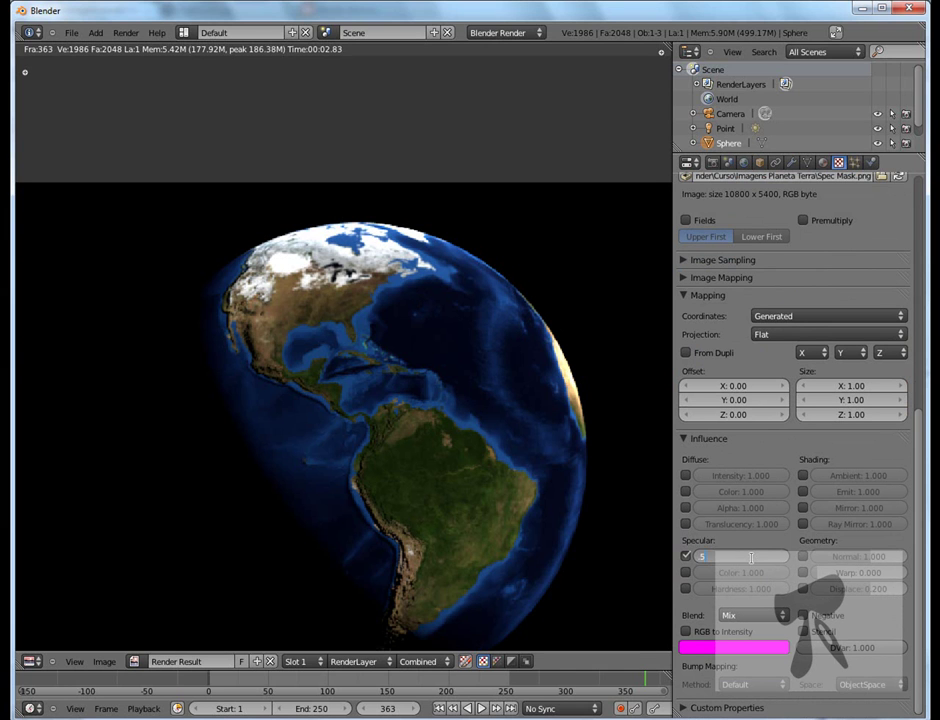
key(Return)
- Set Reflexo's projection to Sphere and enable RGB to Intensity
scroll(755, 565, up, 2)
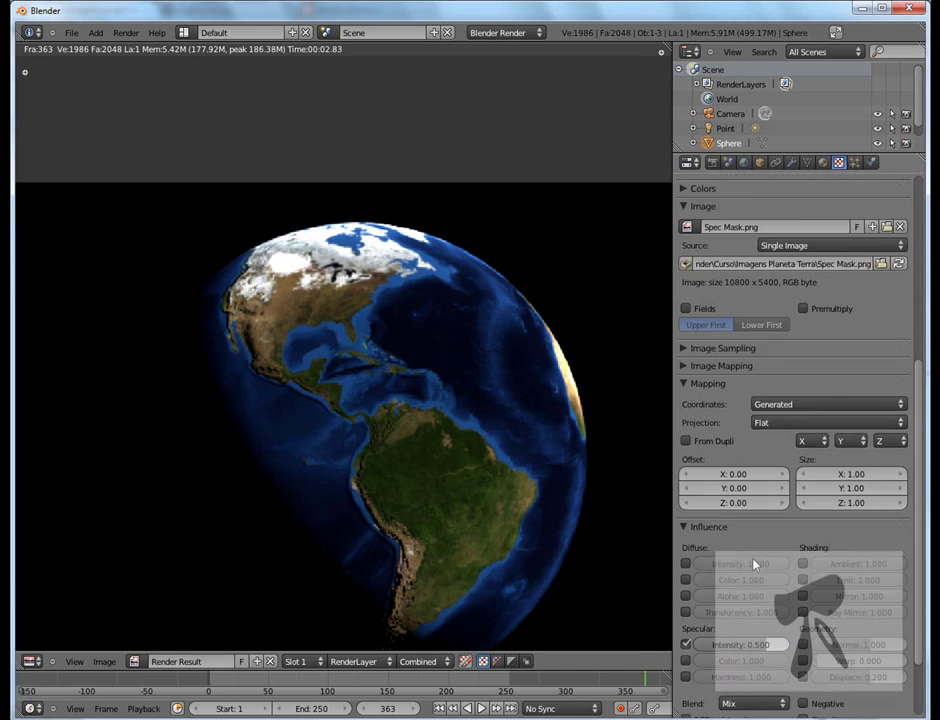
scroll(755, 565, up, 2)
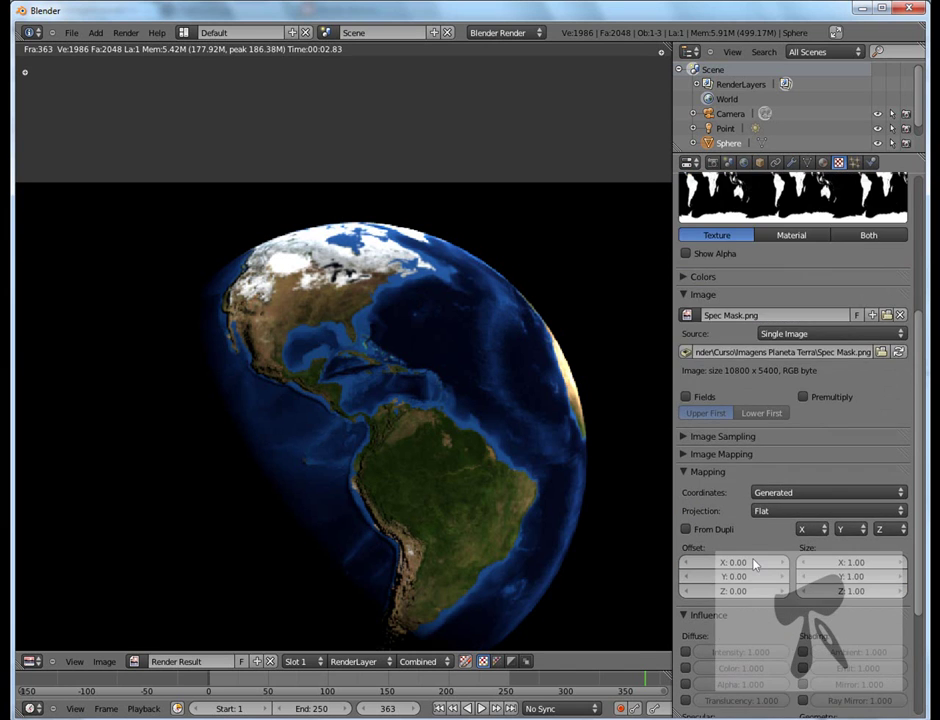
click(898, 510)
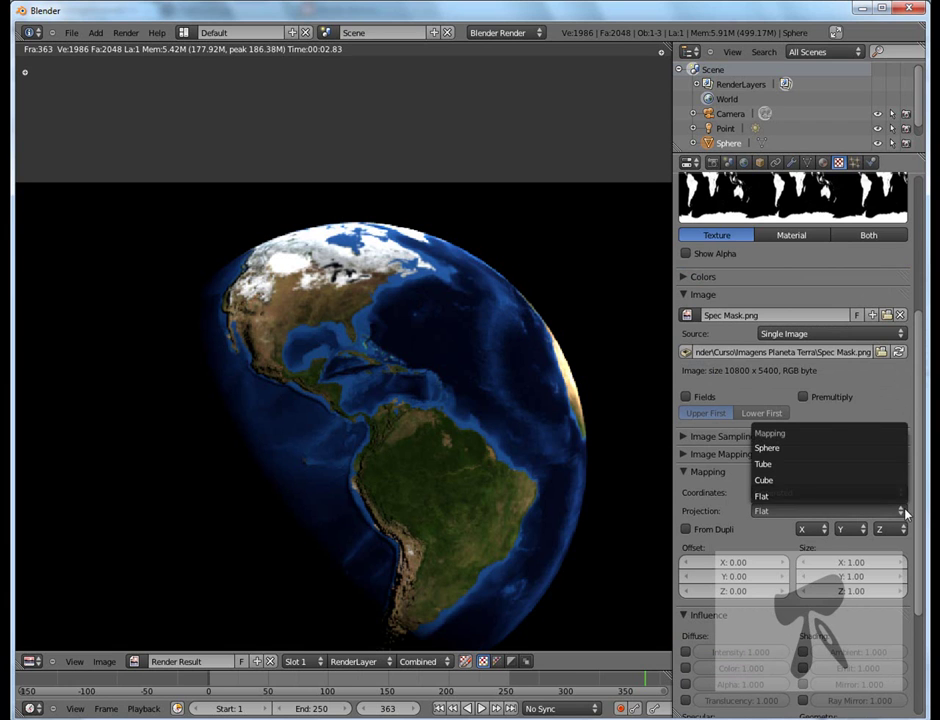
click(797, 447)
scroll(722, 571, down, 4)
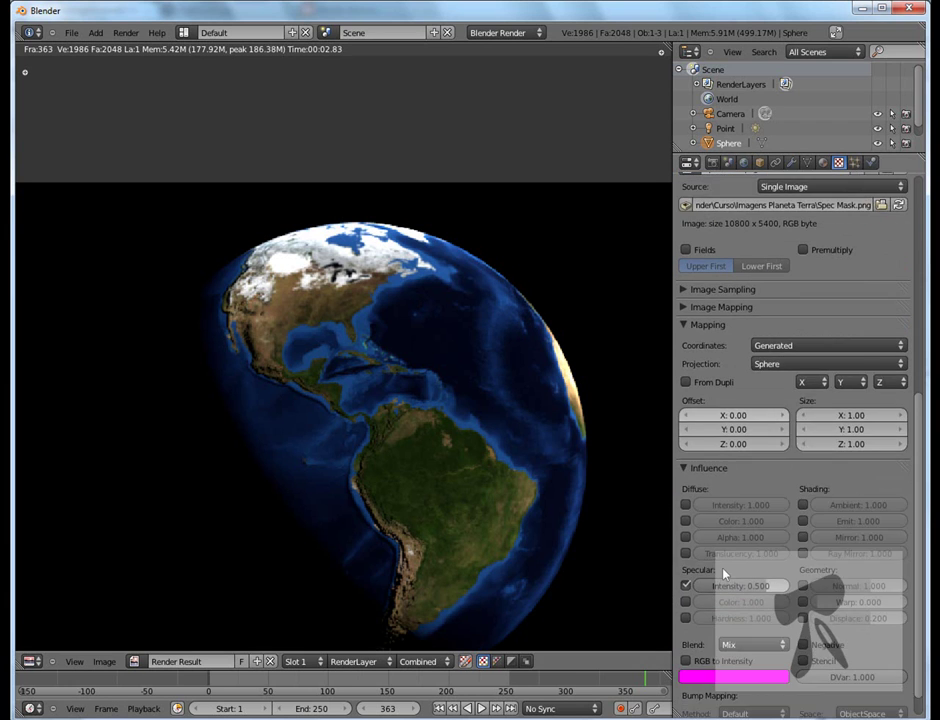
scroll(718, 571, down, 1)
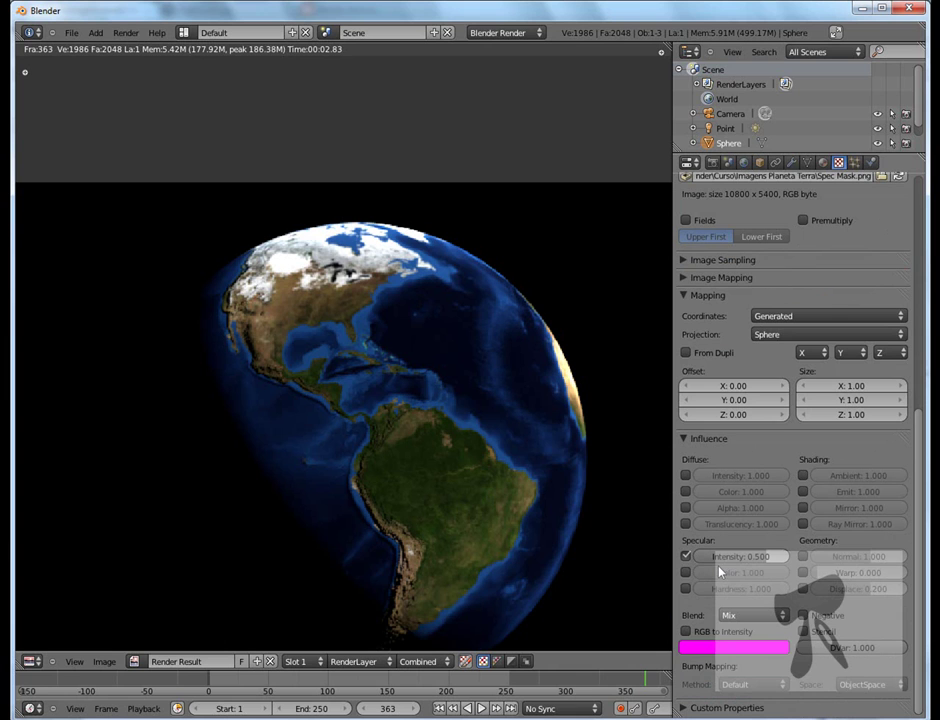
click(686, 632)
scroll(729, 641, up, 1)
scroll(729, 641, up, 5)
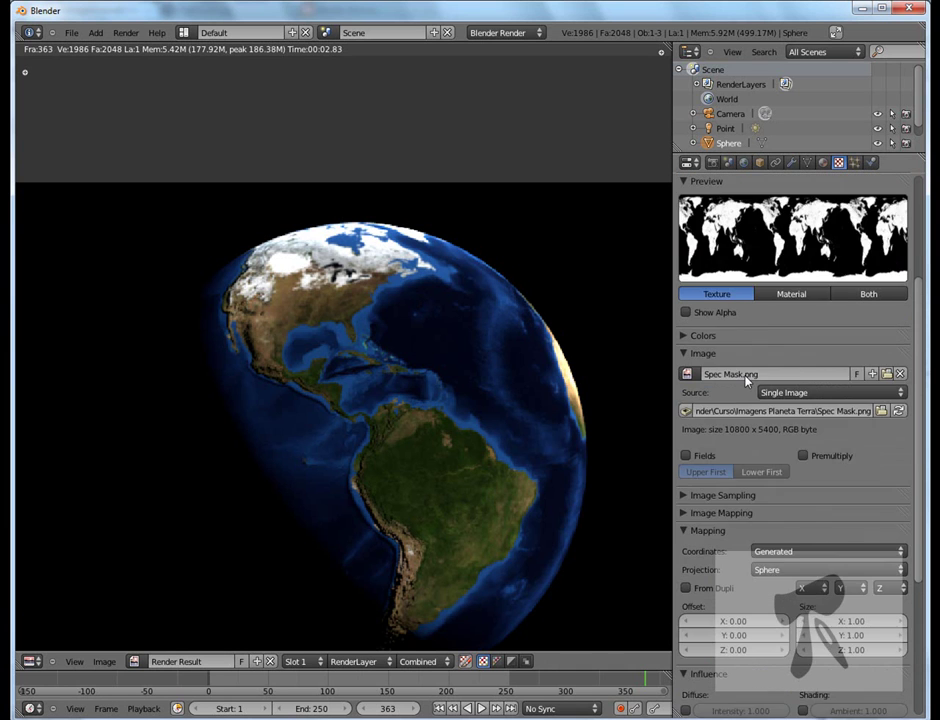
scroll(729, 641, up, 2)
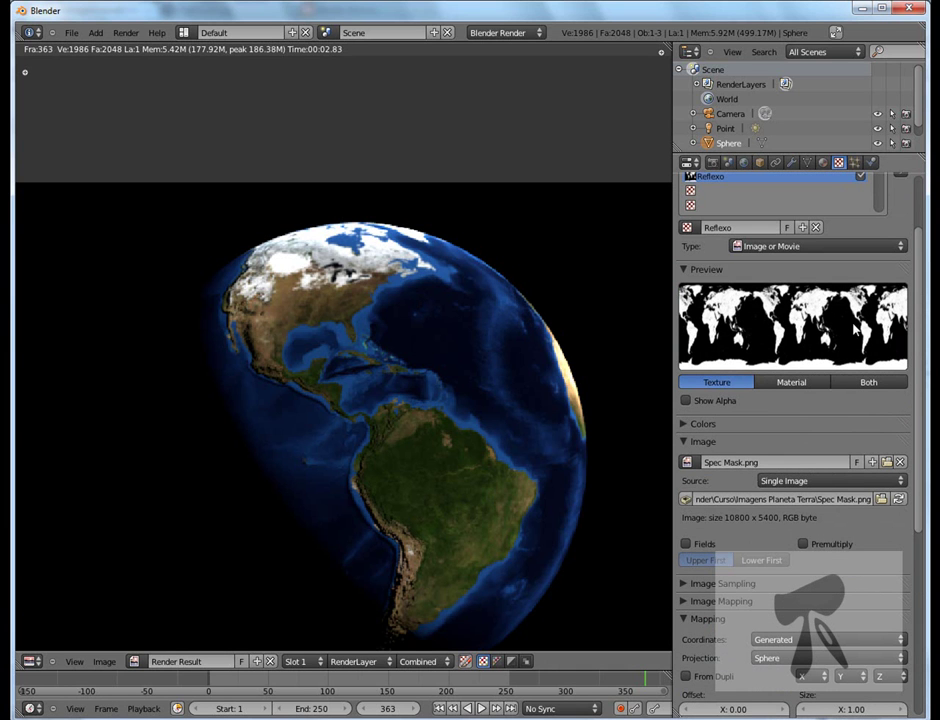
scroll(805, 625, down, 3)
scroll(805, 625, down, 5)
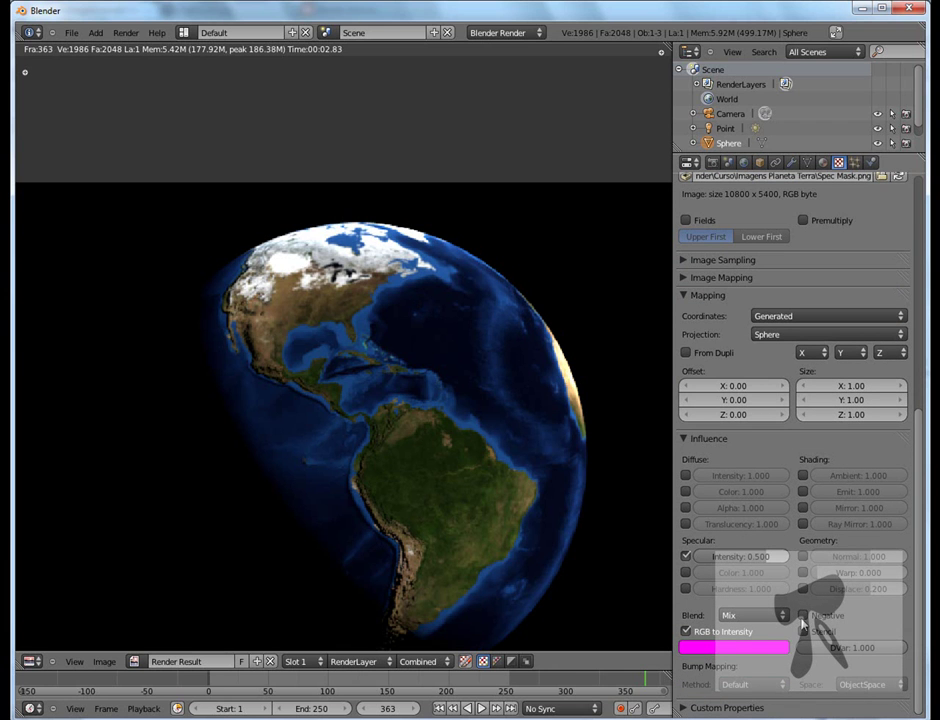
scroll(413, 447, down, 1)
scroll(413, 447, down, 2)
scroll(413, 447, up, 3)
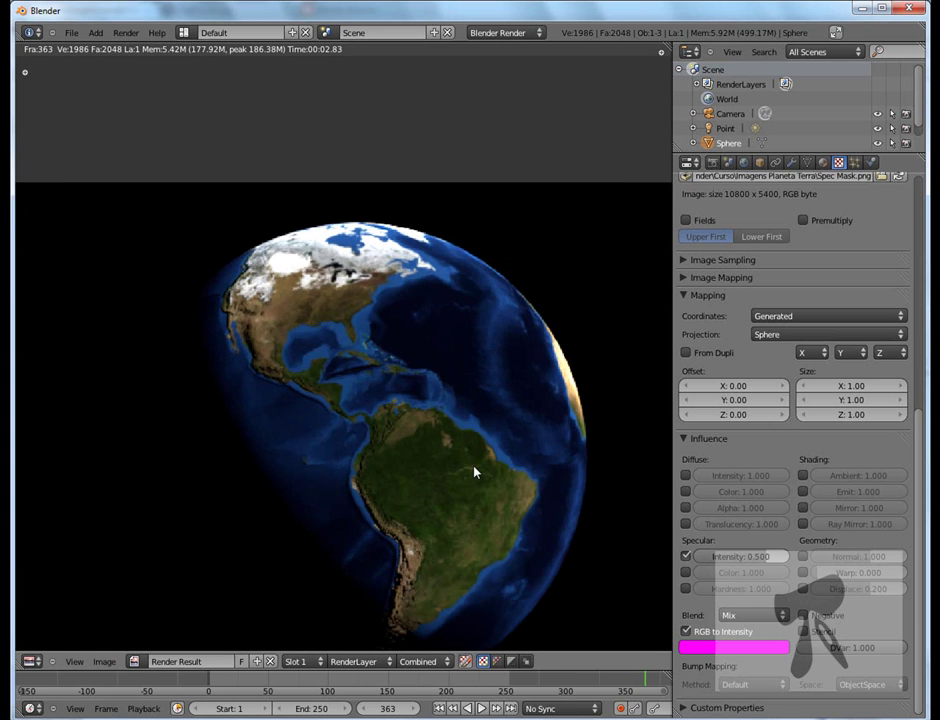
scroll(476, 473, down, 1)
scroll(476, 473, up, 3)
scroll(476, 473, down, 3)
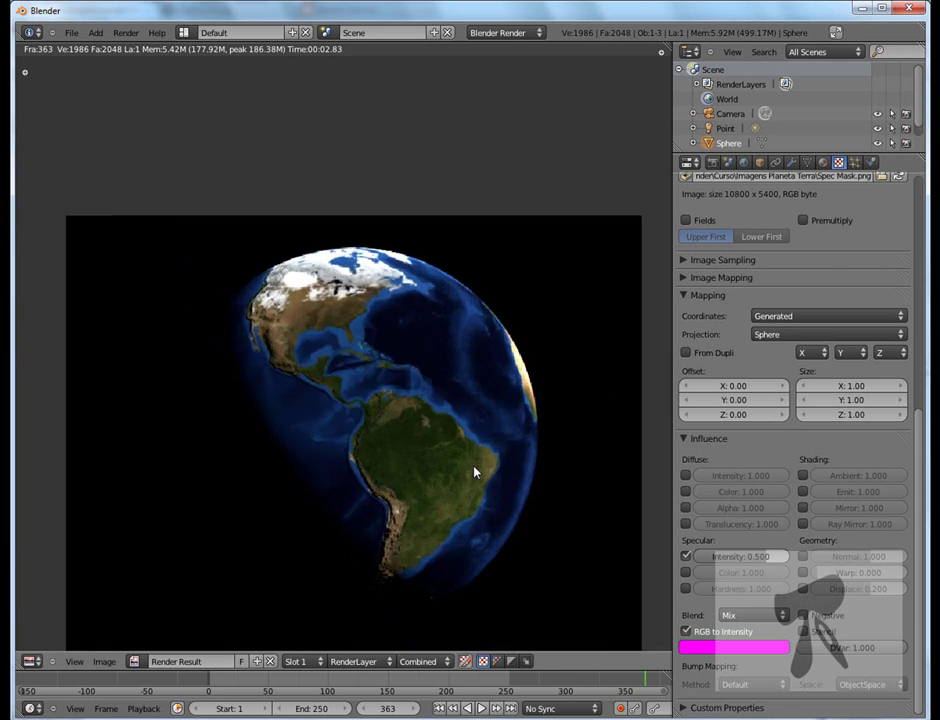
scroll(476, 473, down, 1)
- Switch the Image Editor to the empty Slot 3 and render the globe with F12
click(321, 665)
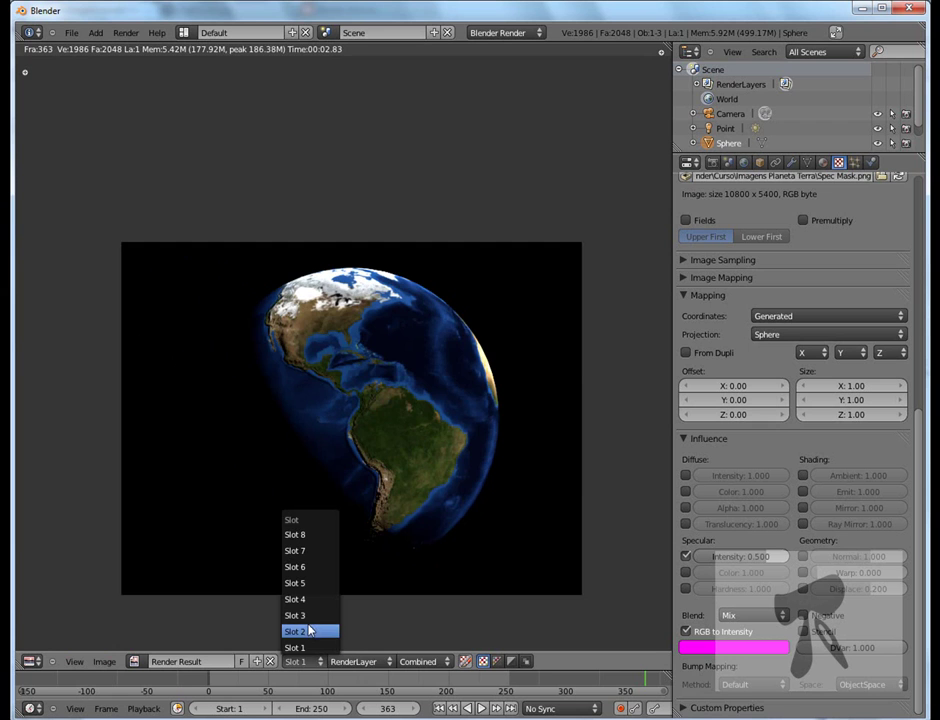
click(304, 618)
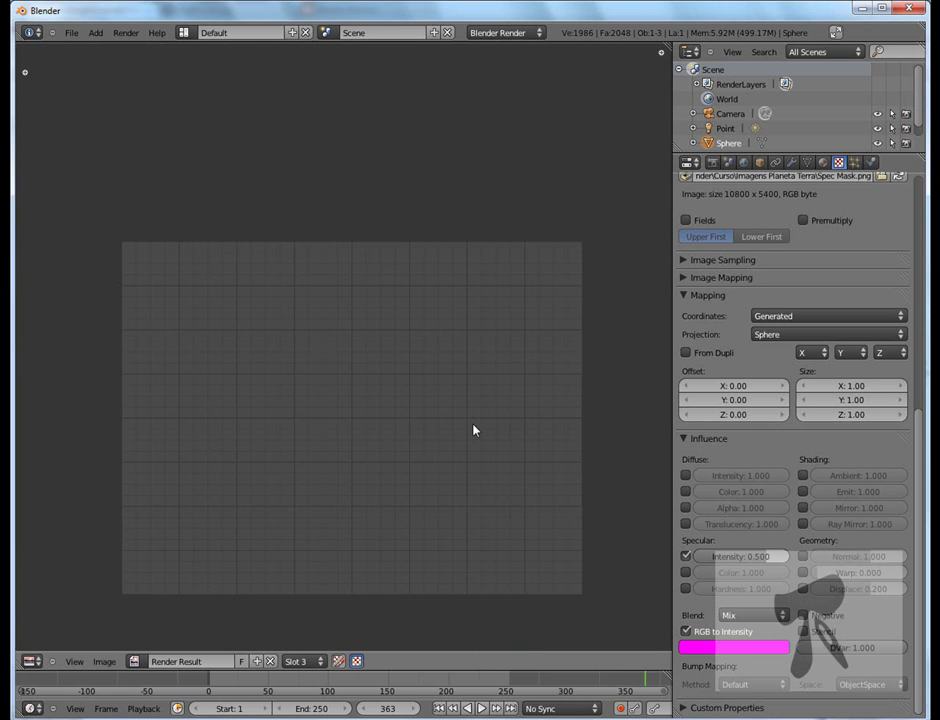
key(F12)
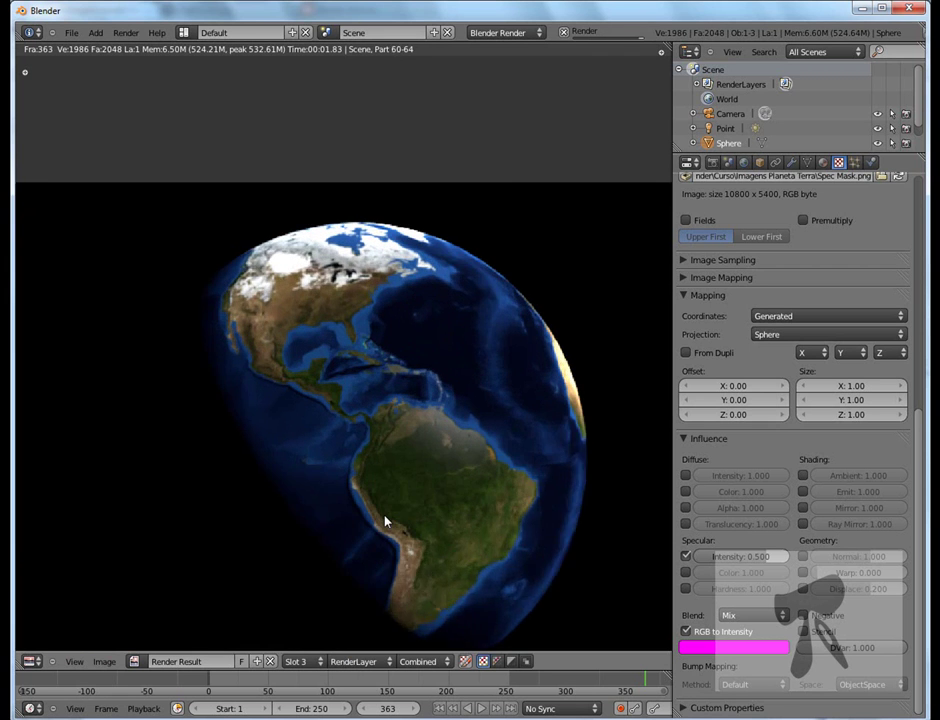
- Zoom in and out on the Slot 3 render to inspect the Spec Mask's ocean shine
scroll(385, 520, up, 2)
scroll(415, 508, up, 1)
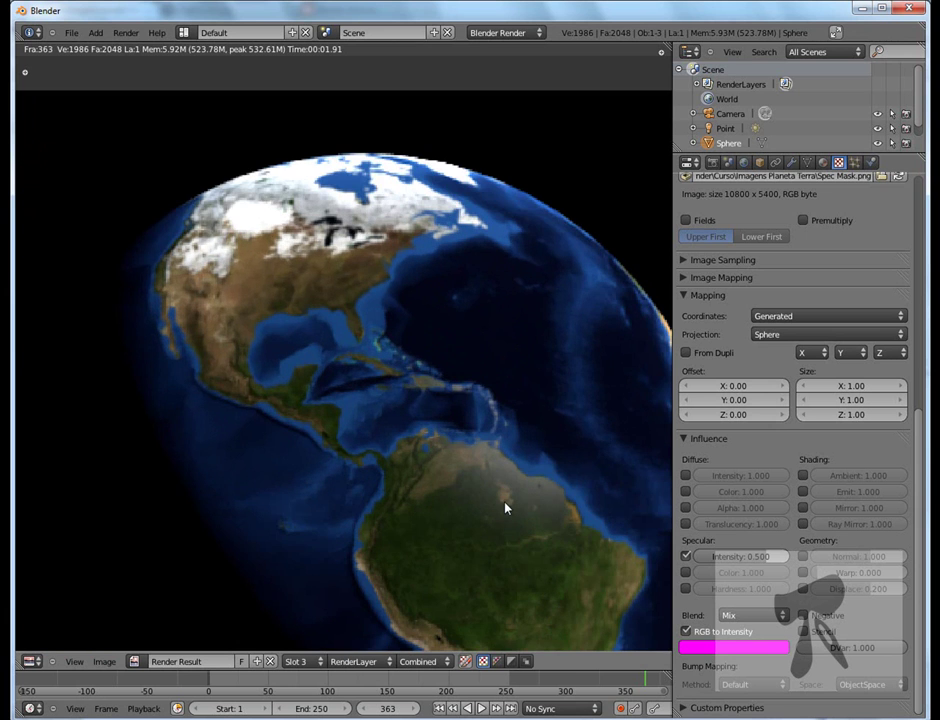
scroll(505, 508, down, 1)
scroll(505, 508, up, 1)
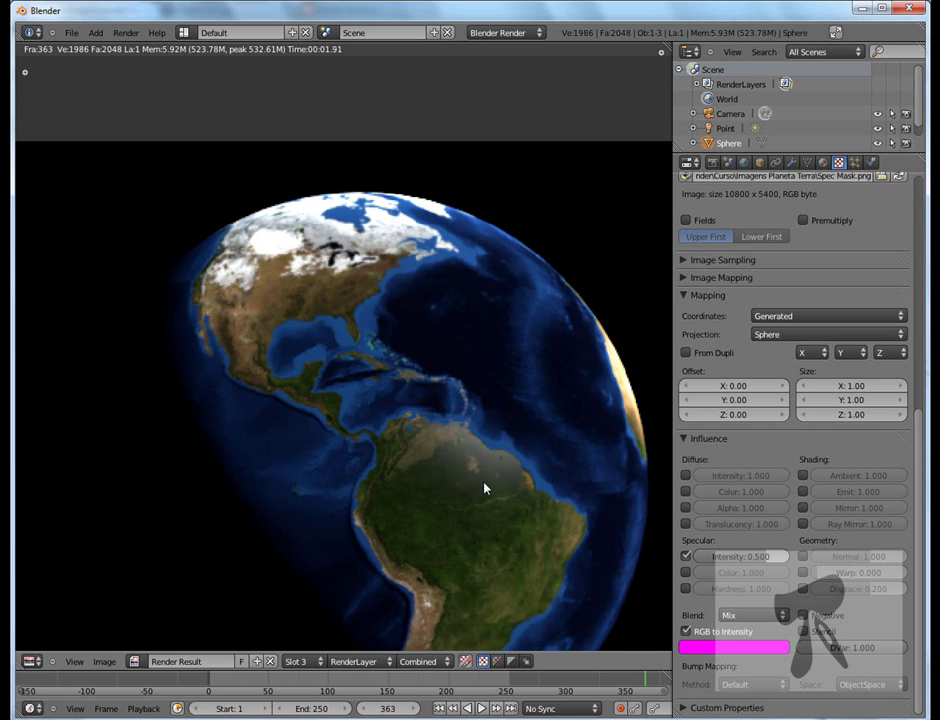
scroll(484, 488, up, 2)
scroll(545, 531, down, 1)
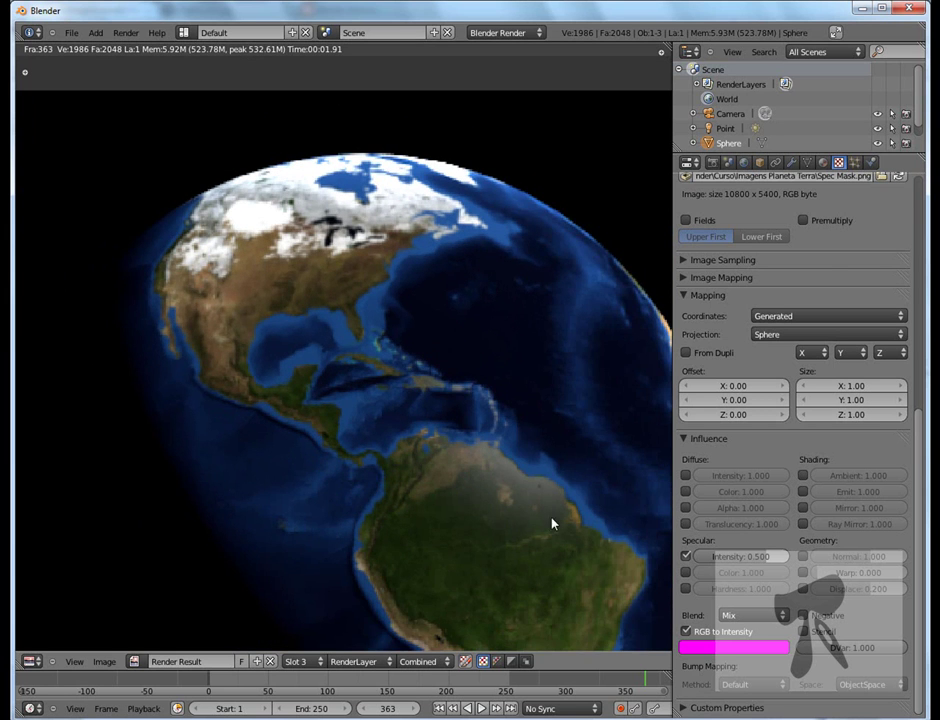
scroll(519, 505, down, 1)
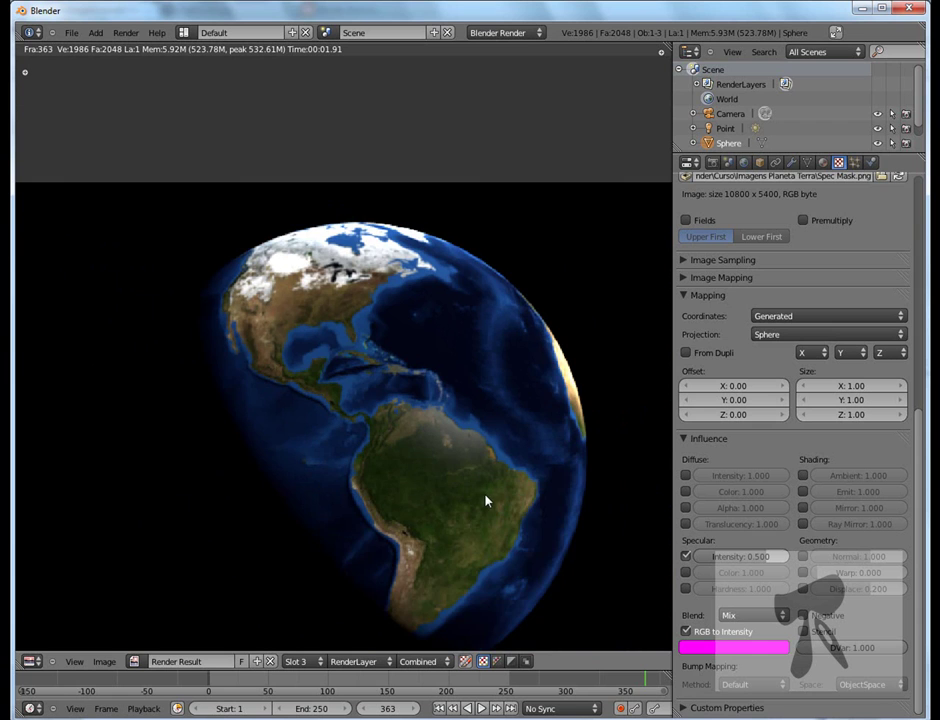
scroll(485, 501, up, 1)
scroll(485, 501, down, 1)
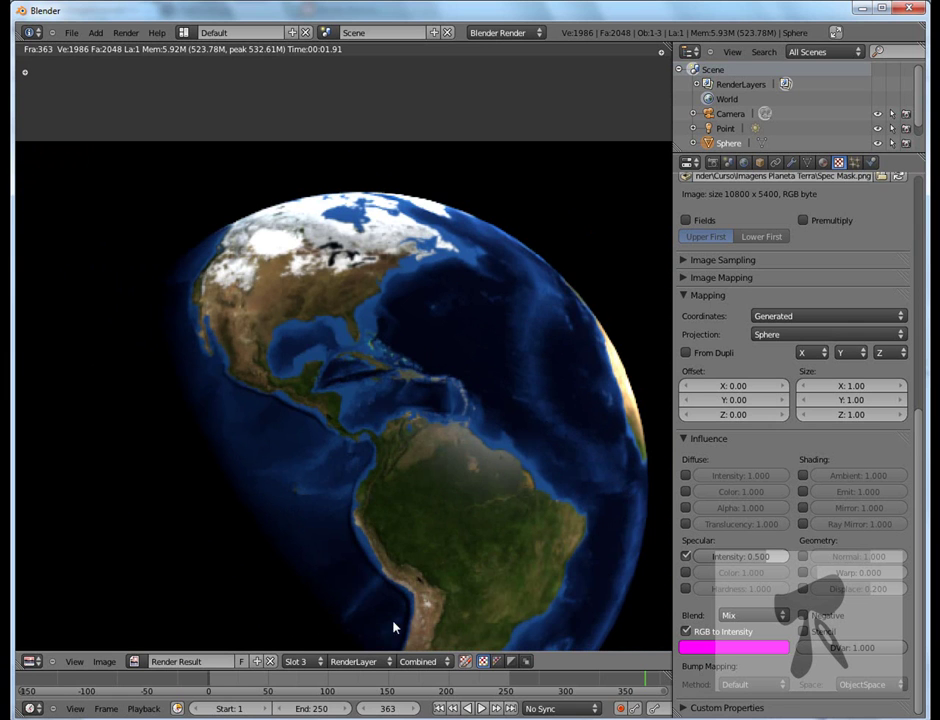
scroll(433, 533, down, 1)
scroll(437, 570, up, 1)
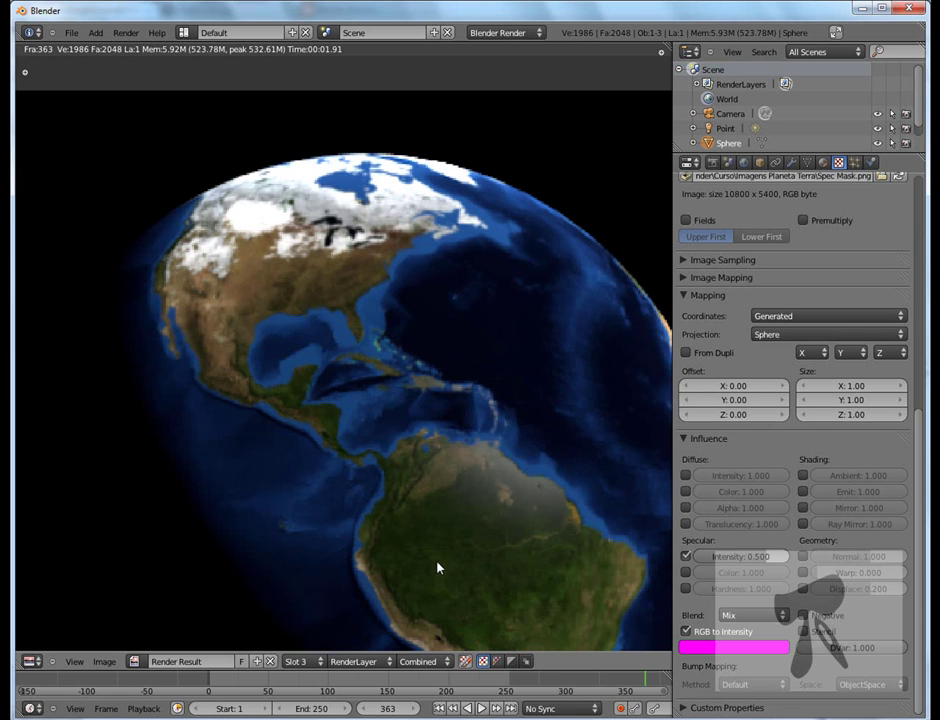
scroll(474, 514, down, 1)
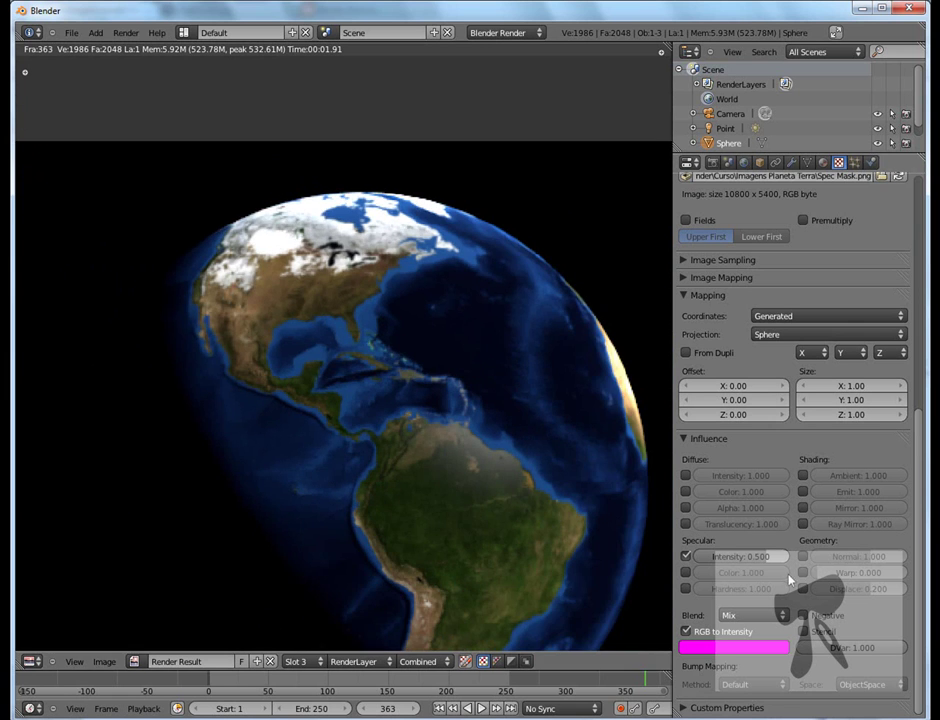
- Invert the Spec Mask with Negative and re-render, checking the Atlantic specular highlight
click(804, 615)
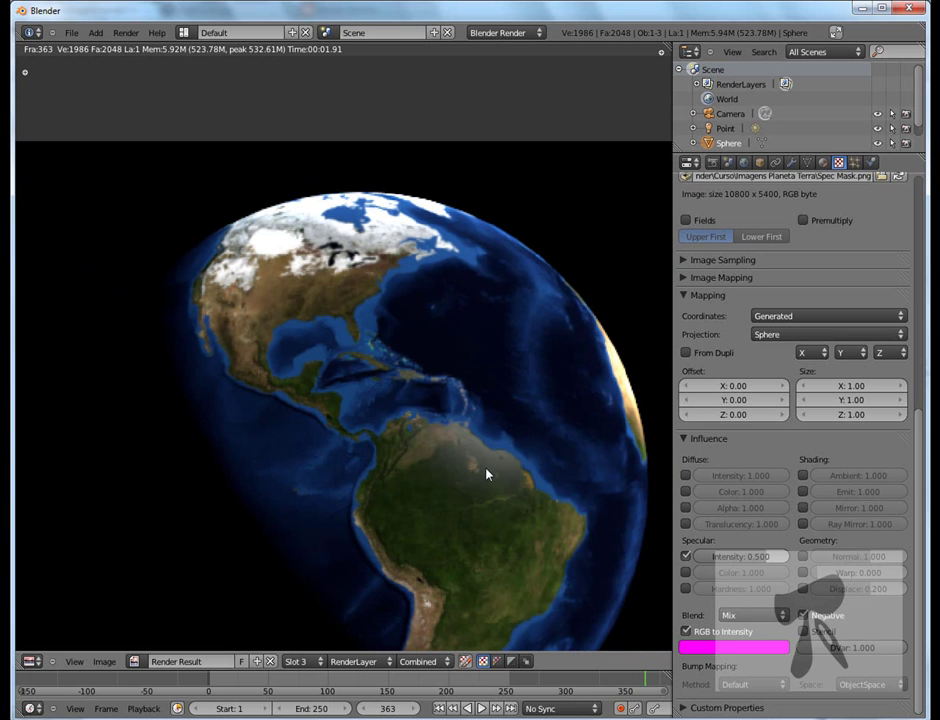
key(F12)
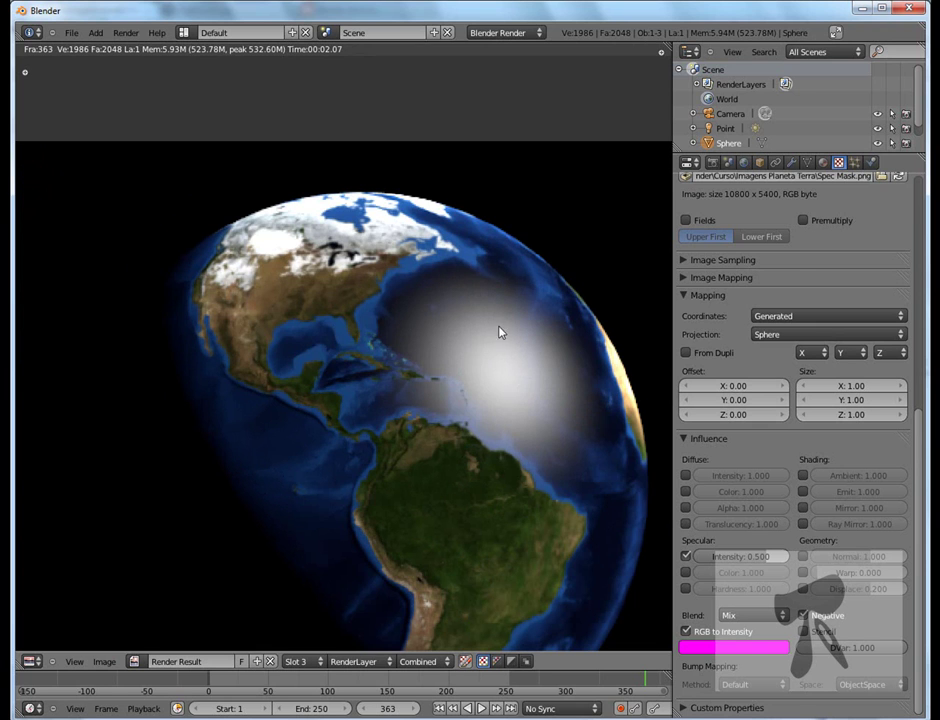
scroll(473, 535, down, 1)
scroll(434, 493, up, 2)
scroll(433, 494, up, 1)
scroll(433, 494, down, 2)
scroll(433, 494, down, 2)
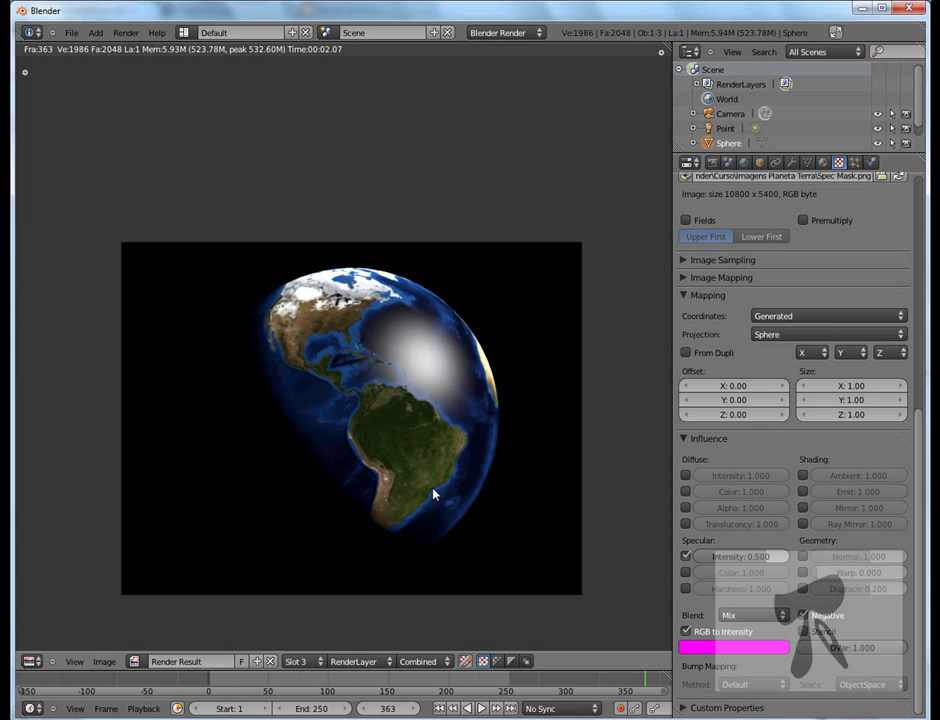
scroll(433, 494, up, 1)
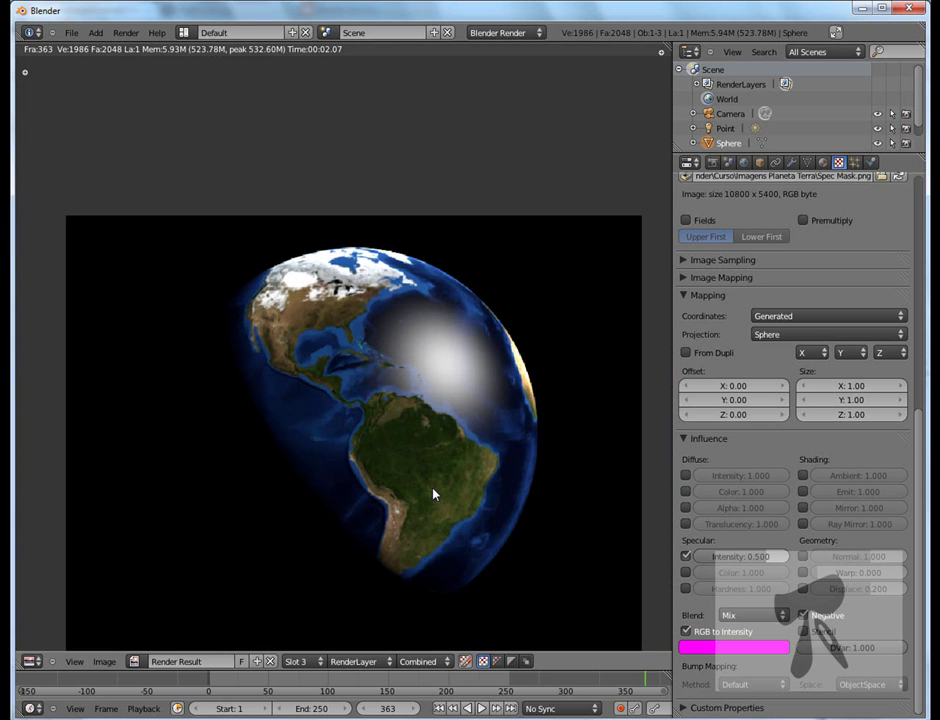
scroll(409, 446, up, 3)
scroll(409, 446, down, 3)
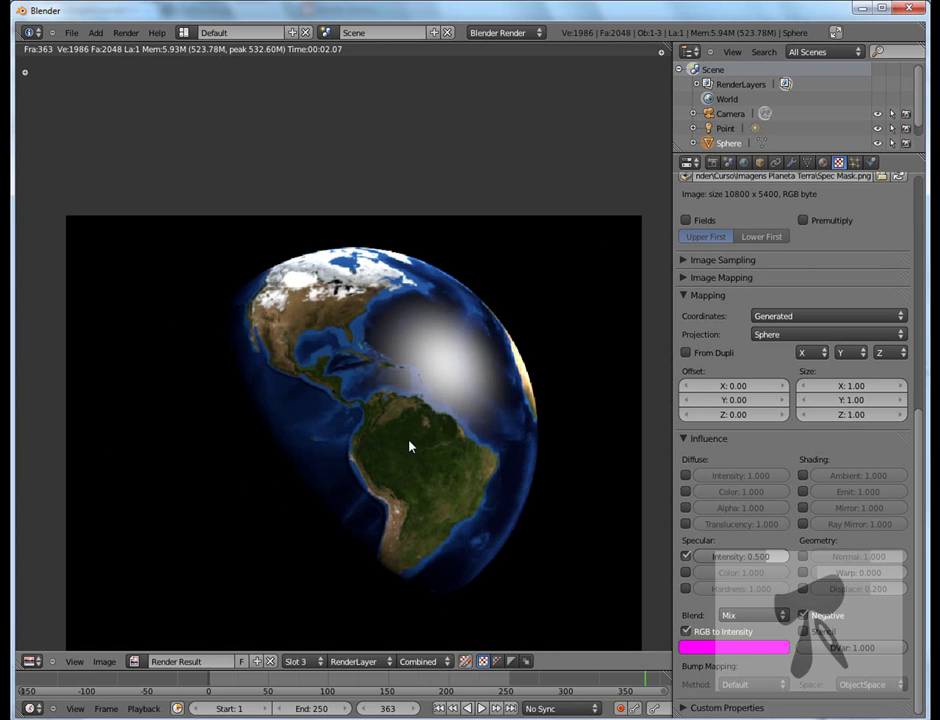